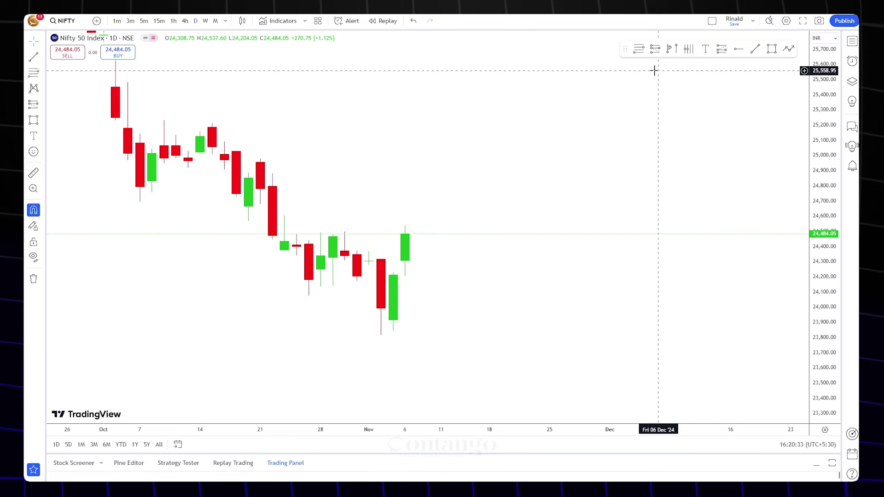
- Draw a trial Fib retracement from about 24,838 down to 23,916 beside the latest candles, and remove it again
{"action": "left_click", "coordinate": [639, 49]}
{"action": "left_click", "coordinate": [461, 180]}
{"action": "left_click", "coordinate": [390, 342]}
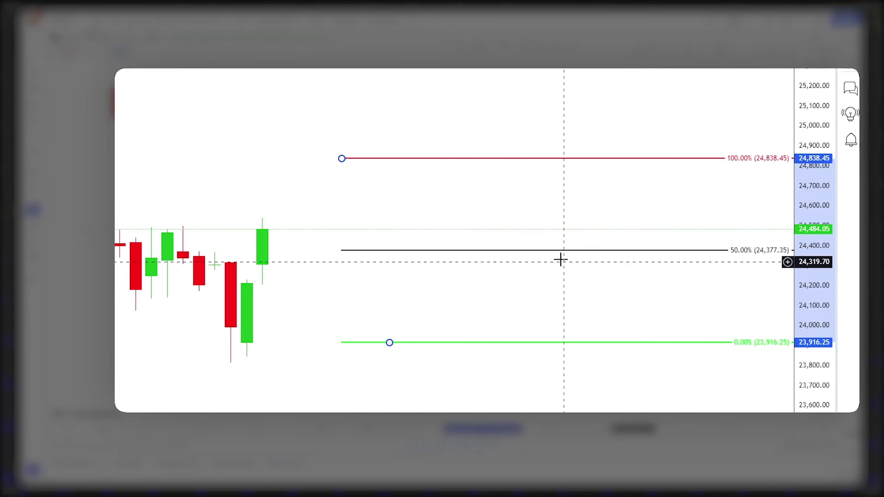
{"action": "left_click_drag", "start_coordinate": [562, 251], "coordinate": [532, 248]}
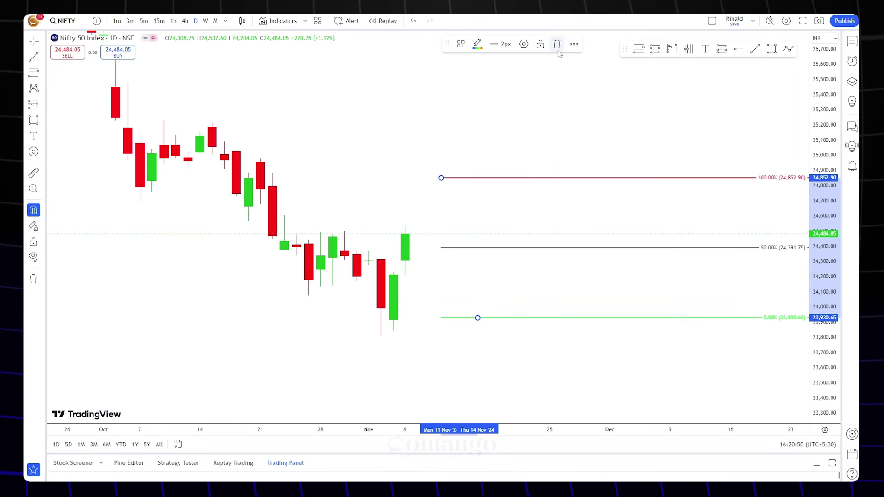
{"action": "left_click", "coordinate": [557, 50]}
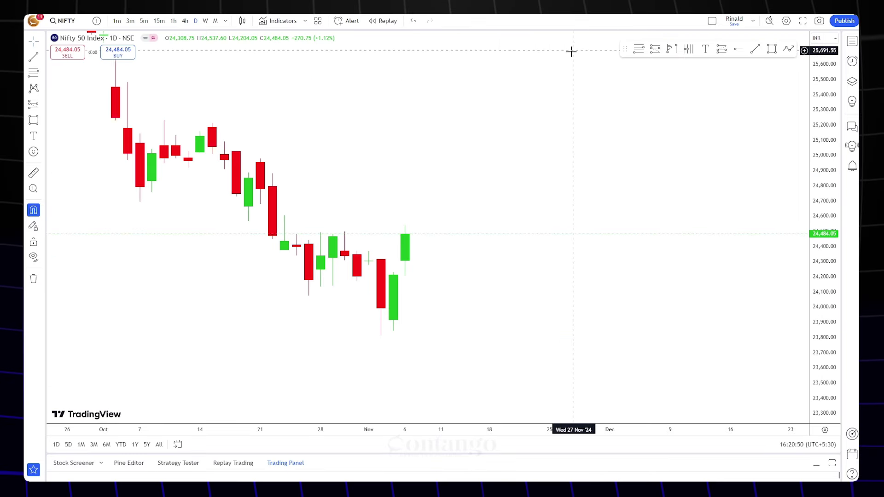
- Draw an upward Fib retracement in the empty area after the last candle, from about 23,922 to about 24,951
{"action": "left_click", "coordinate": [639, 50]}
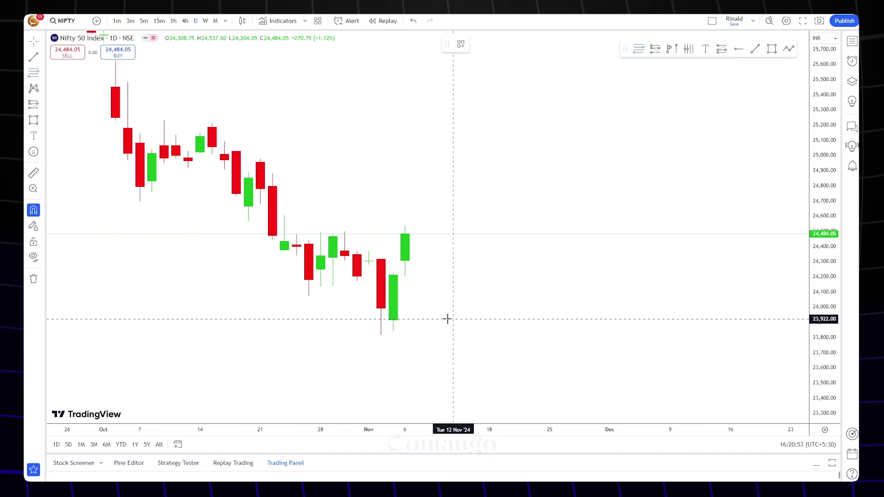
{"action": "left_click", "coordinate": [453, 319]}
{"action": "left_click", "coordinate": [488, 162]}
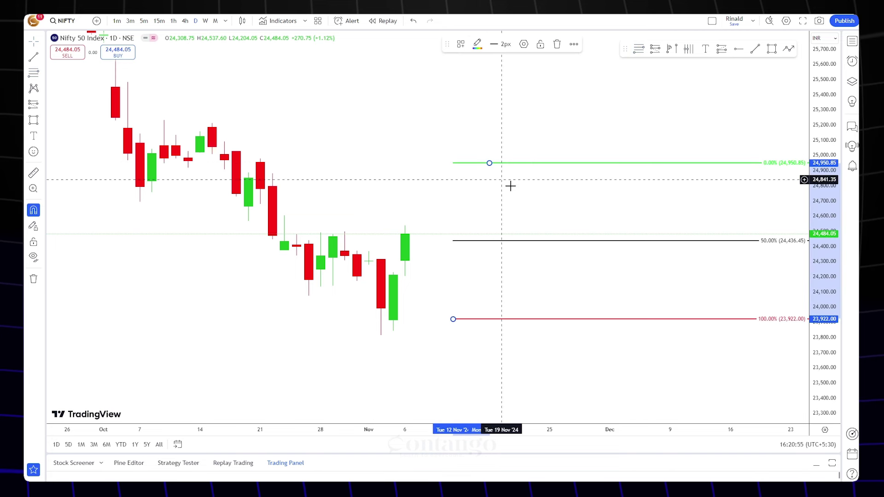
{"action": "left_click", "coordinate": [530, 215]}
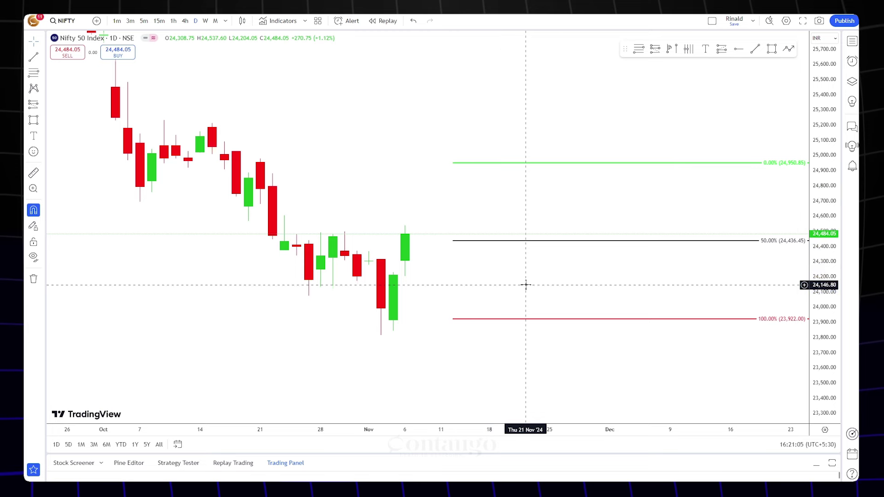
- Enable three additional levels on the Fib retracement with the values 0.62, 0.705 and 0.79
{"action": "double_click", "coordinate": [540, 243]}
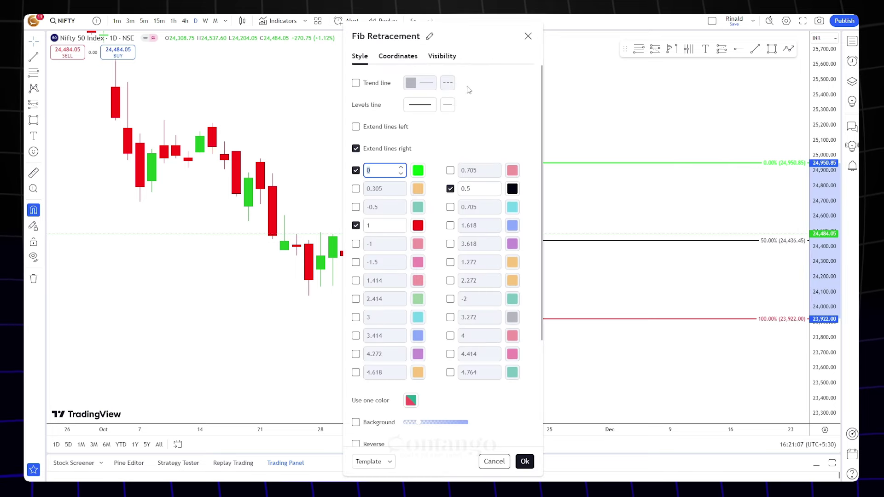
{"action": "left_click_drag", "start_coordinate": [480, 43], "coordinate": [376, 47]}
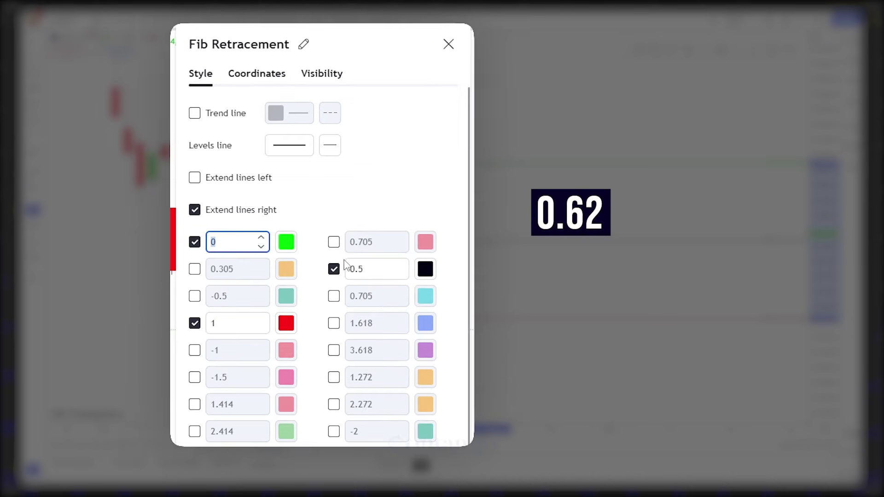
{"action": "left_click", "coordinate": [360, 175]}
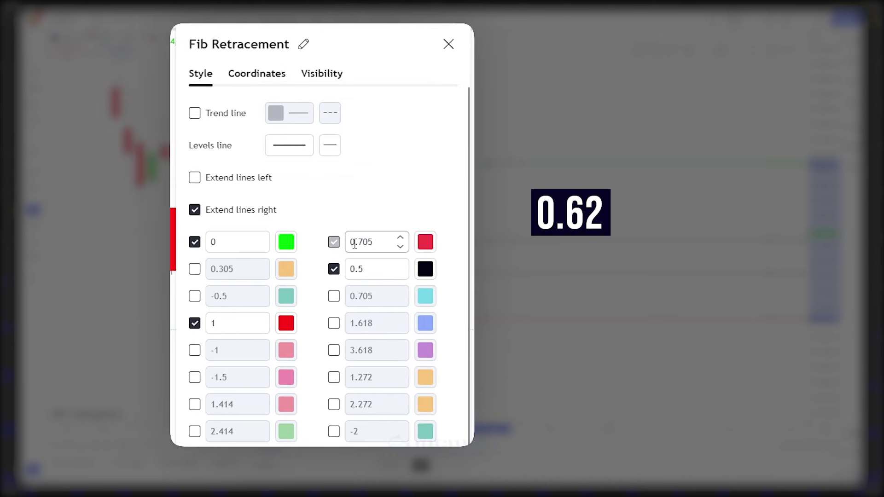
{"action": "left_click", "coordinate": [350, 243]}
{"action": "type", "text": "0.6"}
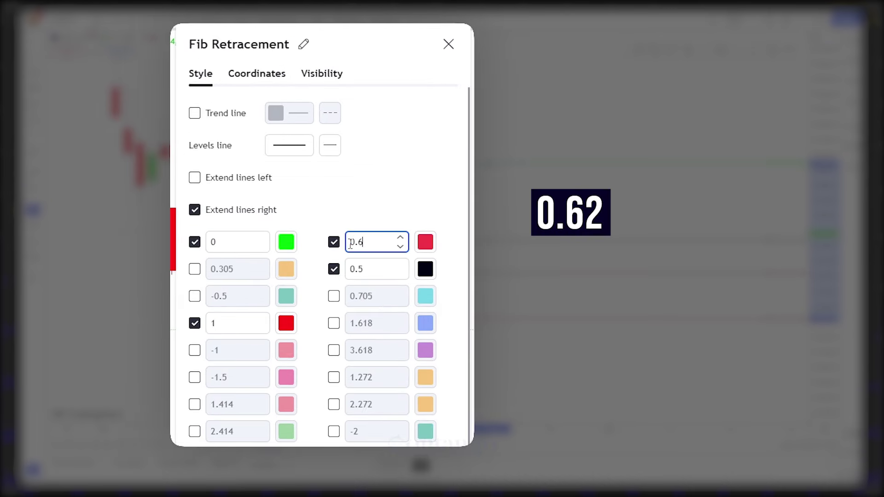
{"action": "type", "text": "2"}
{"action": "left_click", "coordinate": [195, 270]}
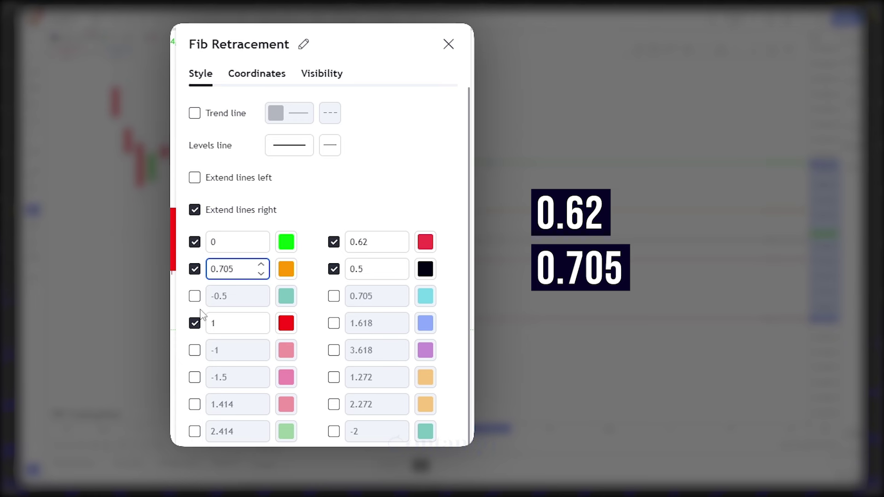
{"action": "left_click", "coordinate": [195, 296]}
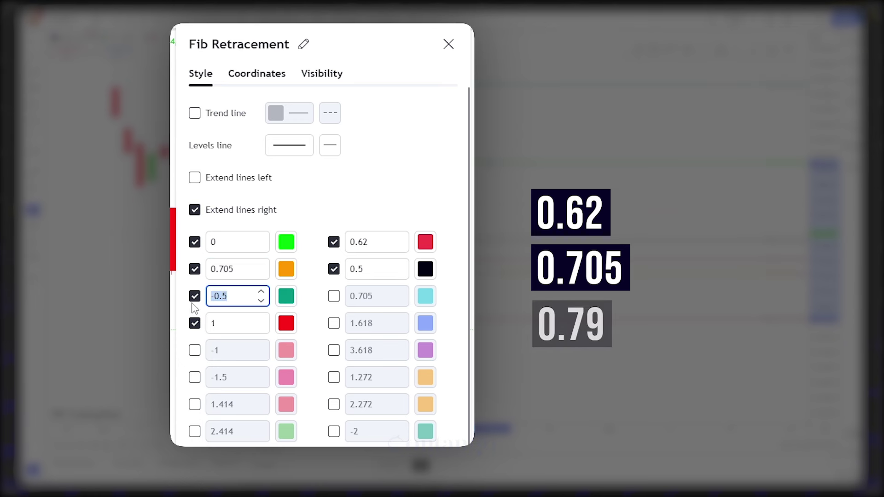
{"action": "type", "text": "0"}
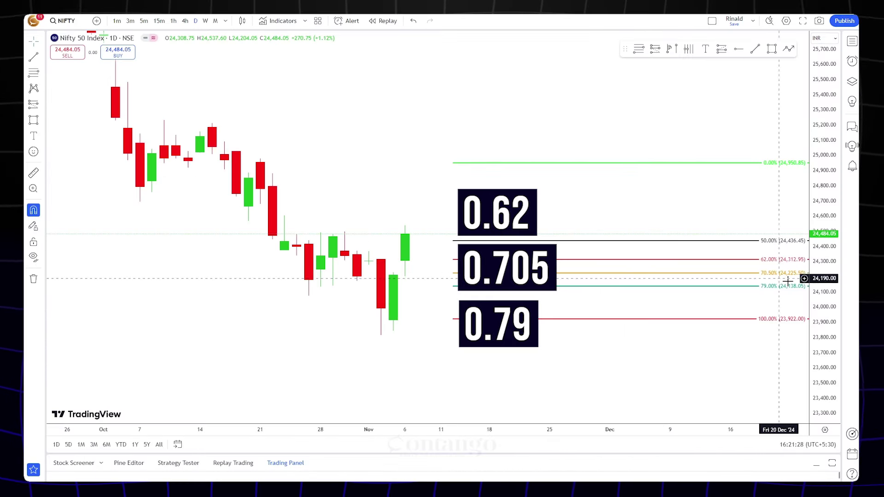
- Change the line colour of the retracement's 0.705, 0.79 and 0.62 levels to blue
{"action": "left_click_drag", "start_coordinate": [814, 312], "coordinate": [811, 249]}
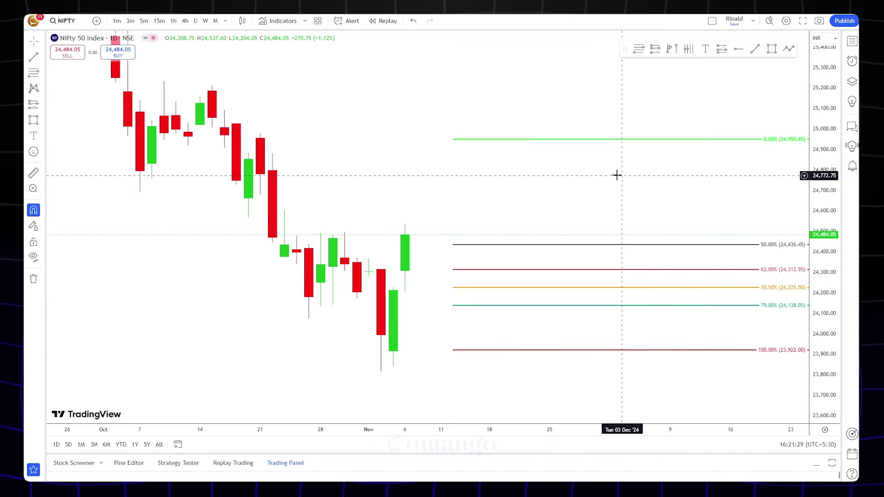
{"action": "double_click", "coordinate": [574, 244]}
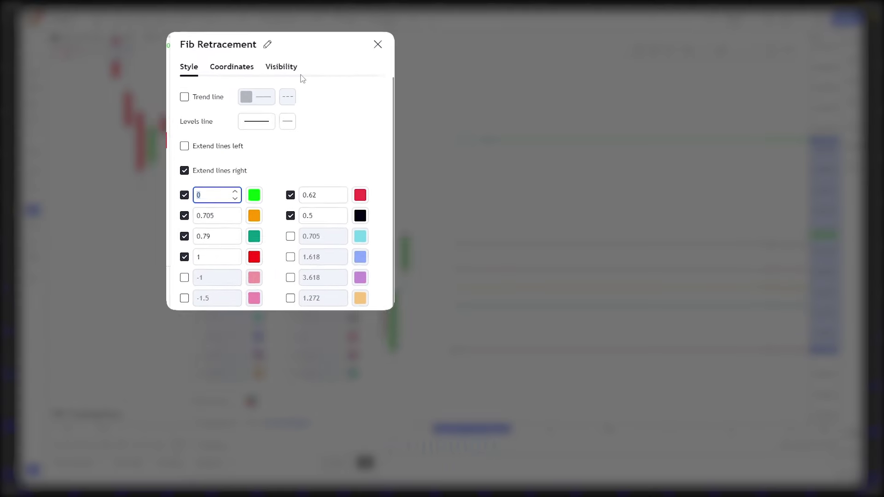
{"action": "left_click", "coordinate": [253, 215]}
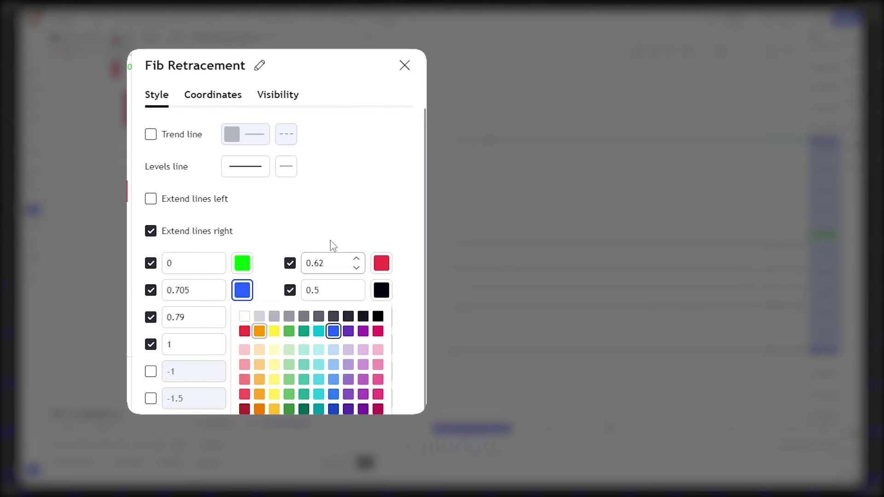
{"action": "left_click", "coordinate": [330, 211]}
{"action": "left_click", "coordinate": [242, 318]}
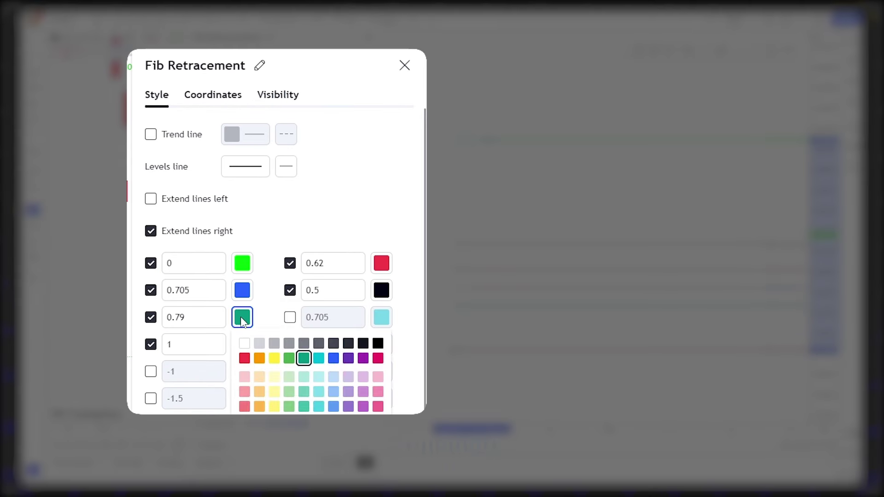
{"action": "left_click", "coordinate": [333, 358]}
{"action": "left_click", "coordinate": [382, 265]}
{"action": "left_click", "coordinate": [472, 304]}
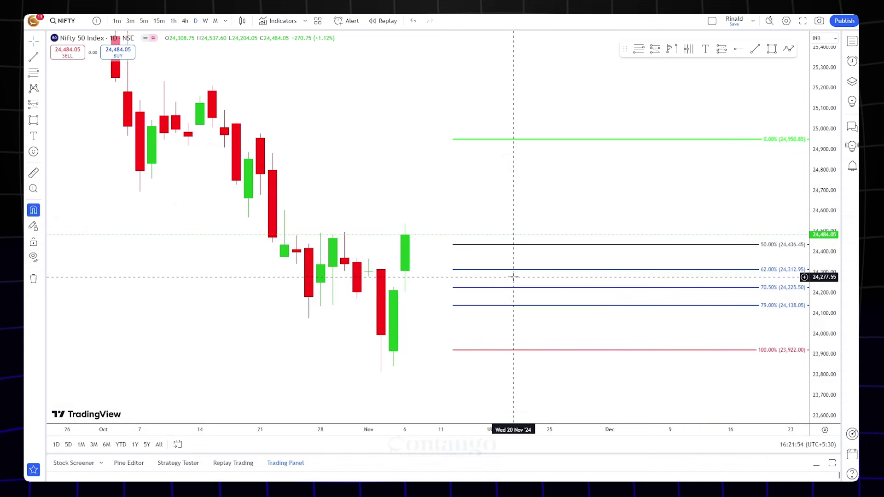
- Draw a rectangle over the zone between the 62% and 79% levels, and fill it with light turquoise
{"action": "left_click_drag", "start_coordinate": [821, 309], "coordinate": [822, 251]}
{"action": "left_click_drag", "start_coordinate": [658, 265], "coordinate": [606, 196]}
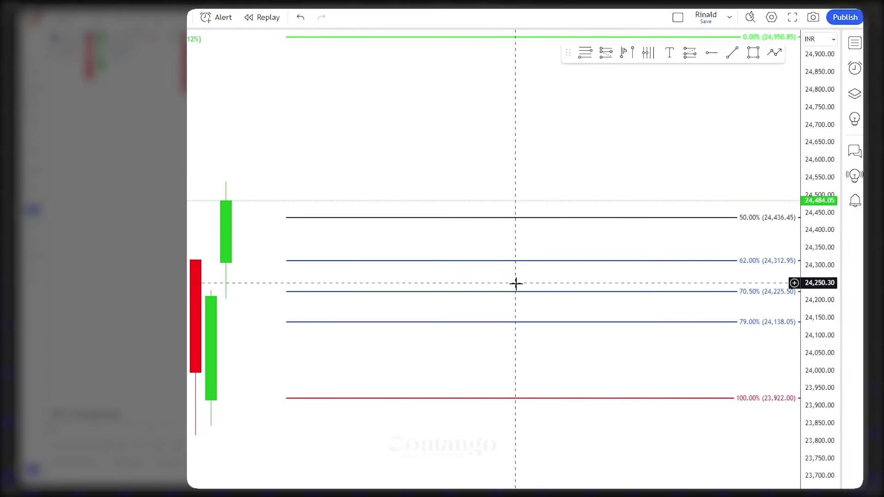
{"action": "left_click", "coordinate": [747, 237]}
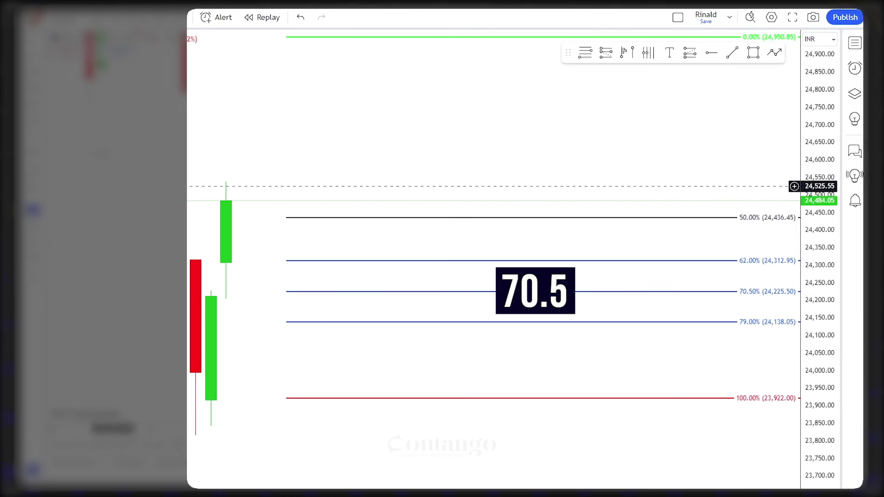
{"action": "left_click", "coordinate": [753, 52]}
{"action": "left_click_drag", "start_coordinate": [285, 260], "coordinate": [730, 321]}
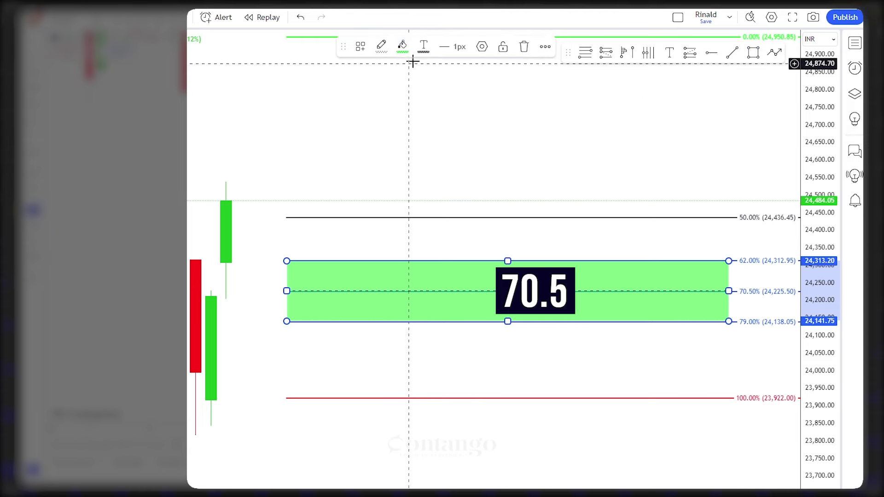
{"action": "left_click", "coordinate": [402, 46]}
{"action": "left_click", "coordinate": [467, 83]}
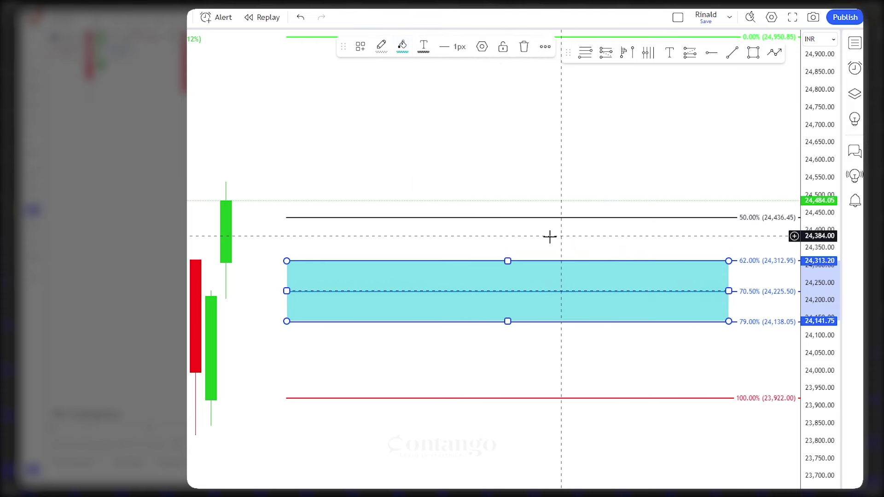
- Disable the retracement's 0.62 and 0.79 levels, and delete the turquoise rectangle
{"action": "left_click_drag", "start_coordinate": [600, 351], "coordinate": [540, 381]}
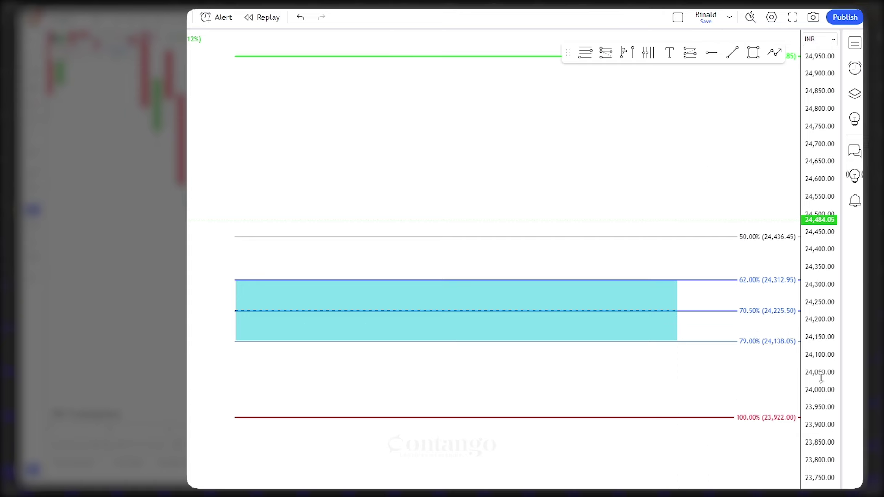
{"action": "left_click_drag", "start_coordinate": [804, 343], "coordinate": [805, 353]}
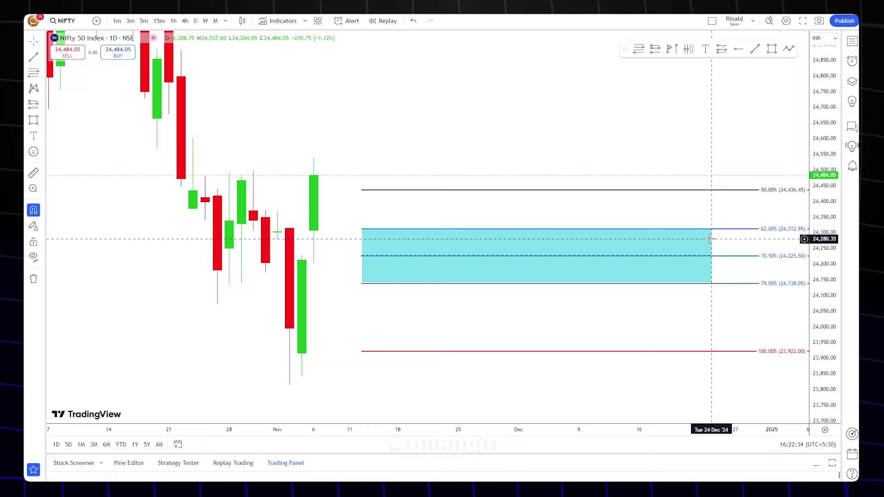
{"action": "left_click", "coordinate": [687, 270]}
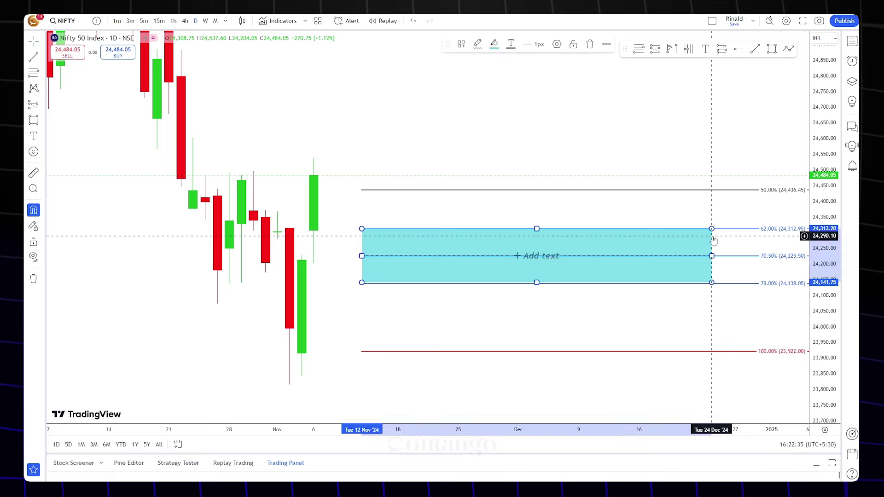
{"action": "left_click", "coordinate": [558, 45]}
{"action": "key", "text": "Escape"}
{"action": "double_click", "coordinate": [560, 189]}
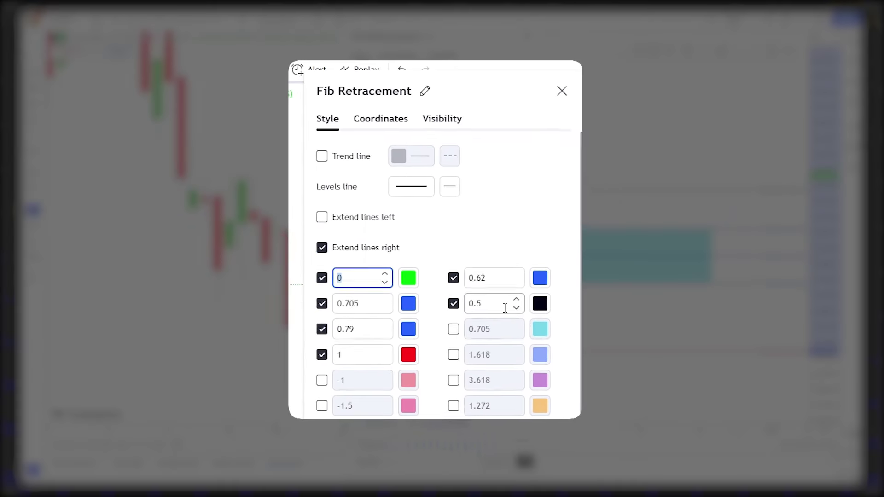
{"action": "left_click", "coordinate": [320, 338]}
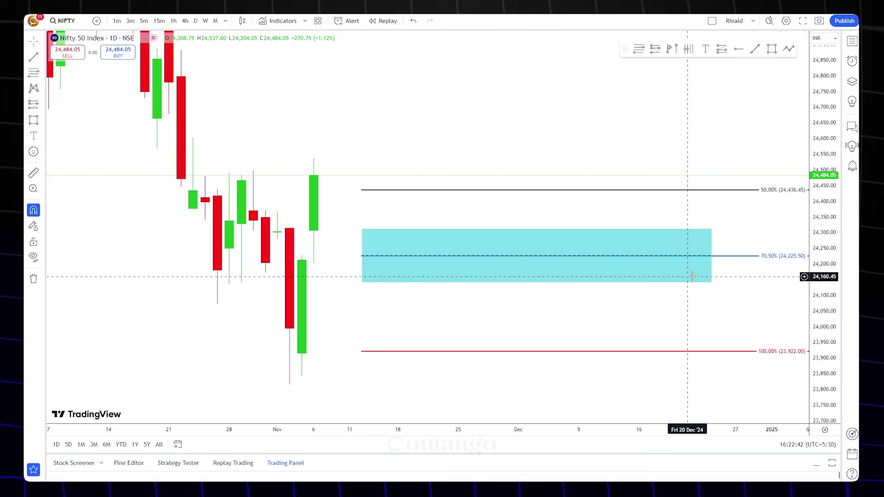
{"action": "left_click", "coordinate": [596, 49]}
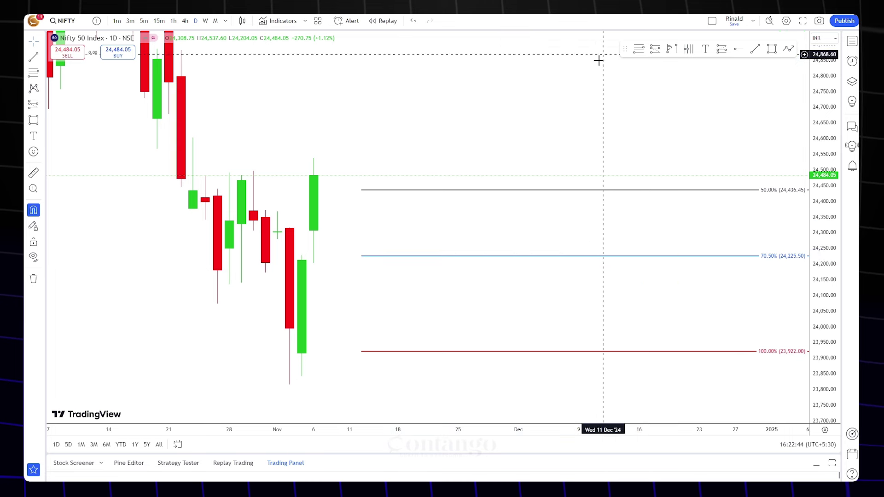
- Enable the 1.618 level on the Fib retracement and set its value to -0.5
{"action": "scroll", "coordinate": [732, 288], "scroll_direction": "down", "scroll_amount": 3}
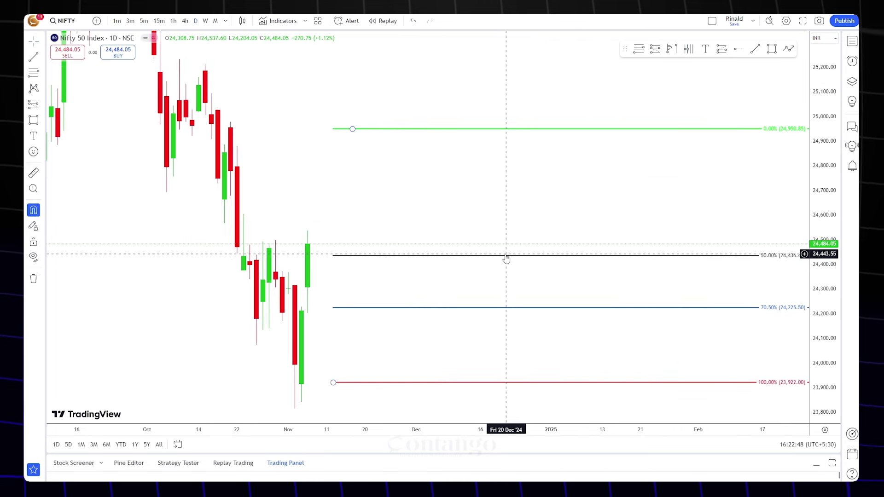
{"action": "scroll", "coordinate": [554, 264], "scroll_direction": "down", "scroll_amount": 2}
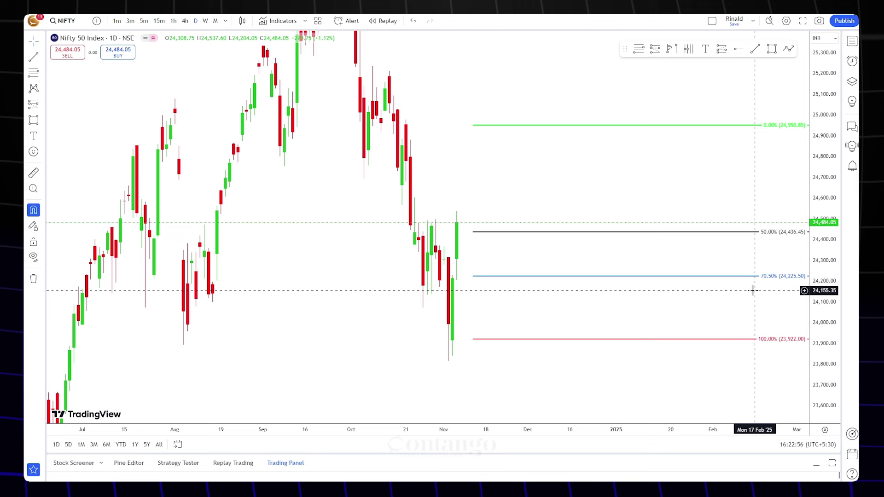
{"action": "left_click_drag", "start_coordinate": [751, 290], "coordinate": [576, 323]}
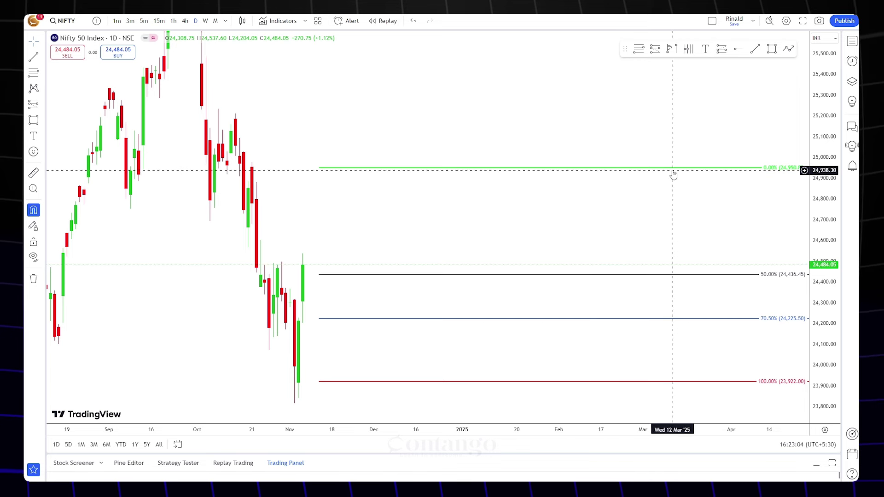
{"action": "scroll", "coordinate": [682, 201], "scroll_direction": "down", "scroll_amount": 4}
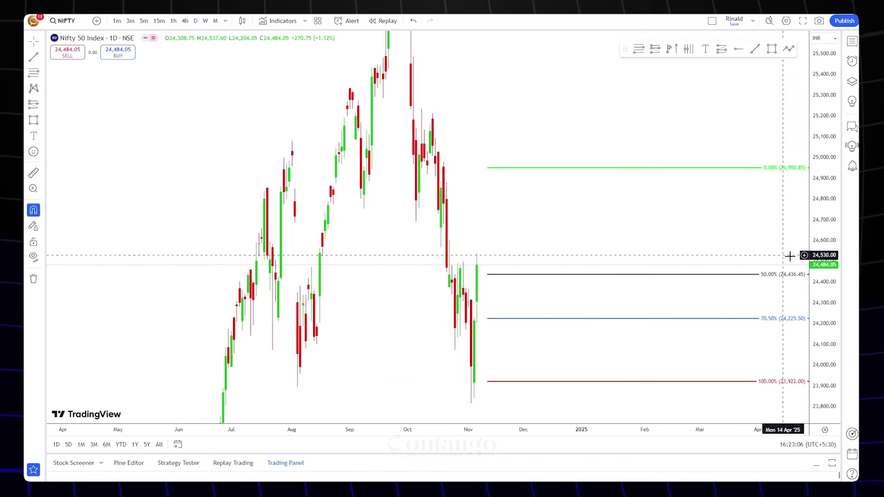
{"action": "left_click_drag", "start_coordinate": [818, 246], "coordinate": [818, 269]}
{"action": "left_click_drag", "start_coordinate": [715, 239], "coordinate": [505, 239]}
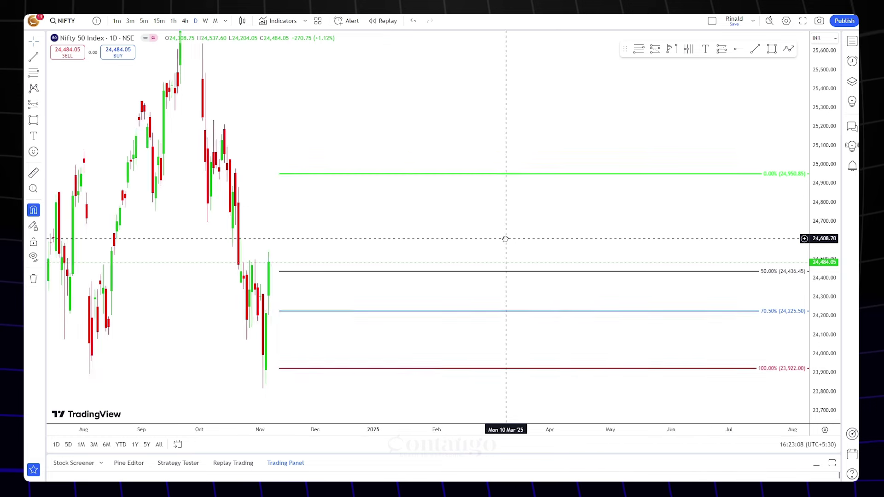
{"action": "double_click", "coordinate": [426, 275]}
{"action": "left_click_drag", "start_coordinate": [497, 41], "coordinate": [275, 63]}
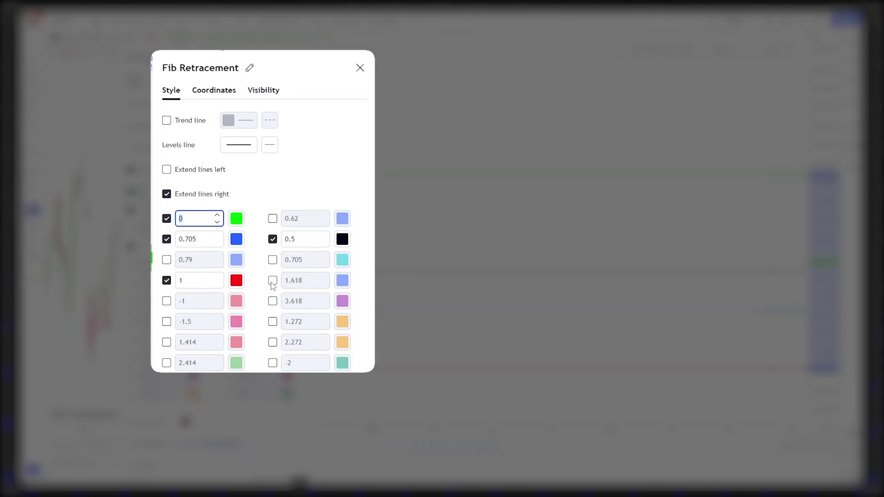
{"action": "left_click", "coordinate": [225, 247]}
{"action": "key", "text": "Tab"}
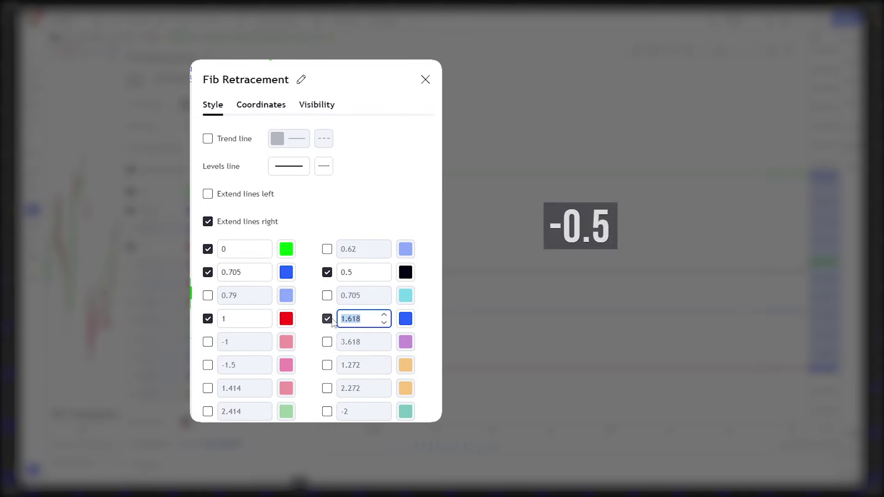
{"action": "type", "text": "-0.5"}
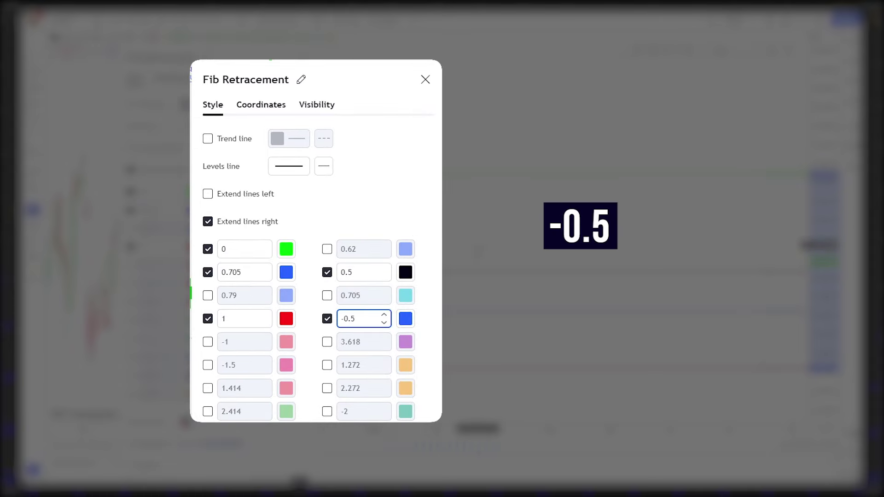
{"action": "left_click", "coordinate": [481, 216]}
- Enable the -1 level on the Fib retracement
{"action": "left_click_drag", "start_coordinate": [553, 197], "coordinate": [516, 259]}
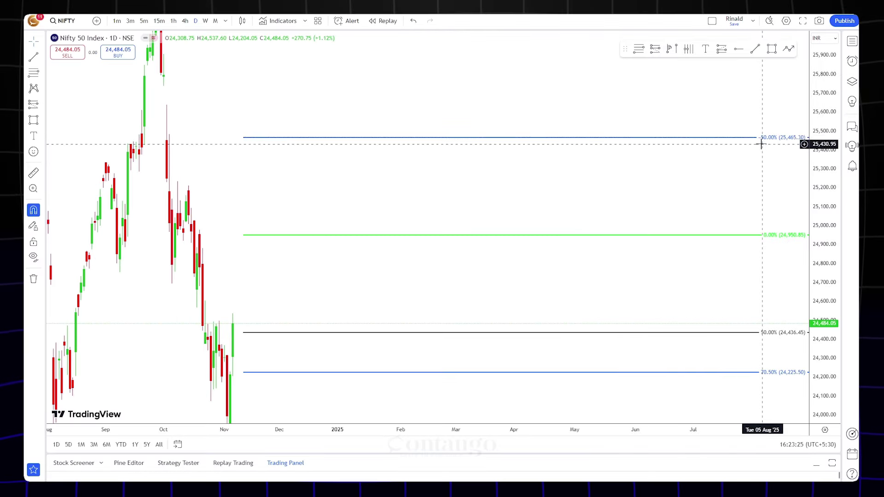
{"action": "double_click", "coordinate": [733, 141]}
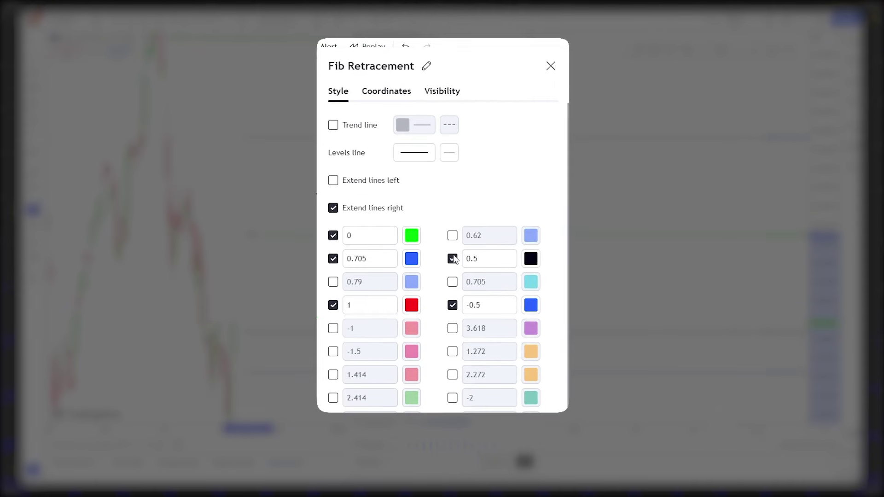
{"action": "left_click", "coordinate": [333, 328]}
{"action": "key", "text": "Return"}
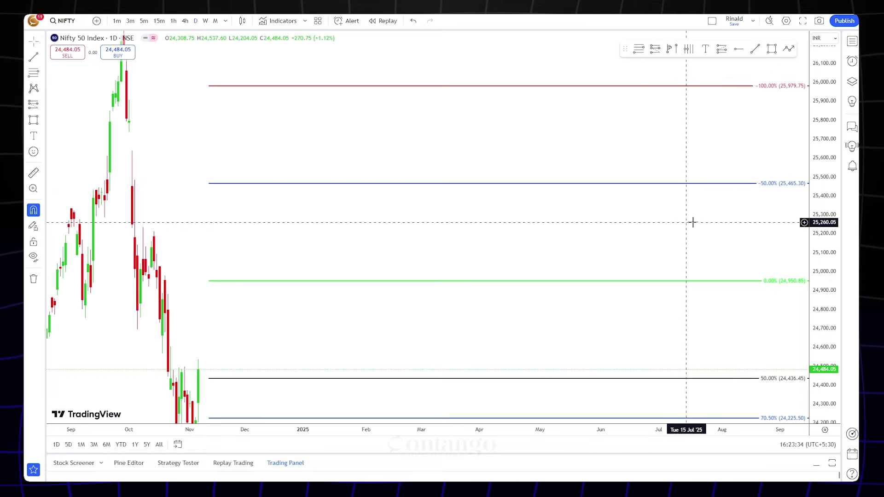
- Draw a narrow rectangle spanning the retracement from the 100% level up to the 0% level
{"action": "scroll", "coordinate": [668, 239], "scroll_direction": "down", "scroll_amount": 1}
{"action": "left_click_drag", "start_coordinate": [630, 238], "coordinate": [584, 142]}
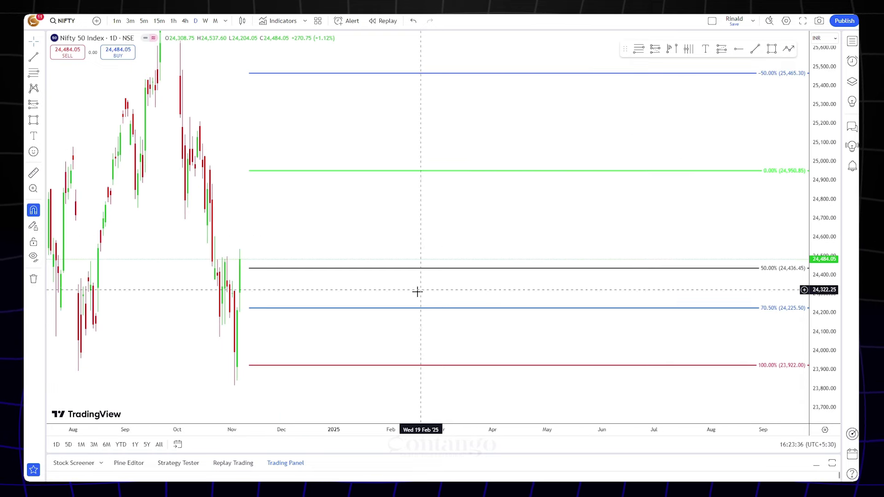
{"action": "left_click", "coordinate": [771, 48]}
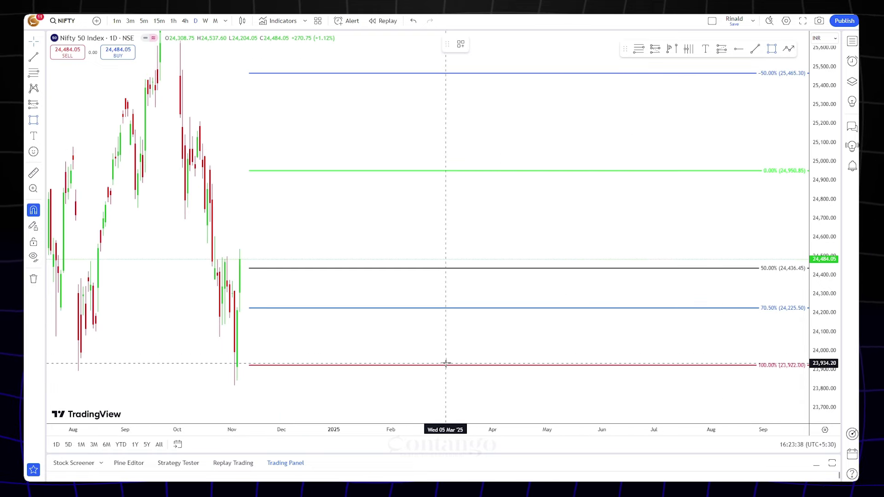
{"action": "mouse_move", "coordinate": [445, 365]}
{"action": "left_mouse_down"}
{"action": "mouse_move", "coordinate": [481, 152]}
{"action": "mouse_move", "coordinate": [482, 168]}
{"action": "left_mouse_up"}
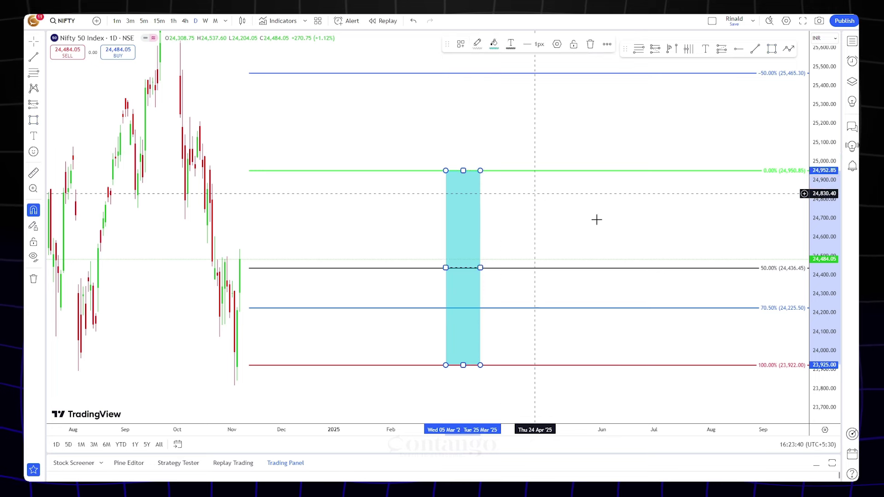
- Move the rectangle up to span the 0% to -100% levels, and delete it
{"action": "left_click_drag", "start_coordinate": [595, 219], "coordinate": [554, 336]}
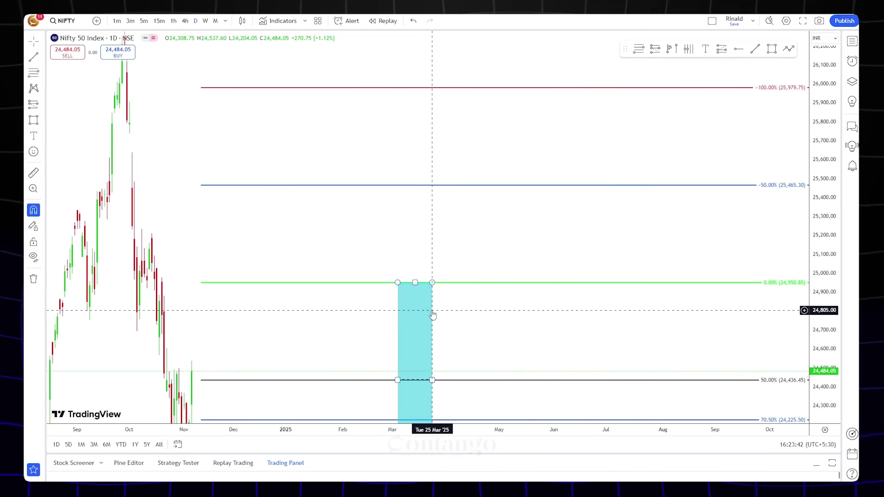
{"action": "mouse_move", "coordinate": [432, 310]}
{"action": "left_mouse_down"}
{"action": "mouse_move", "coordinate": [463, 133]}
{"action": "mouse_move", "coordinate": [475, 116]}
{"action": "left_mouse_up"}
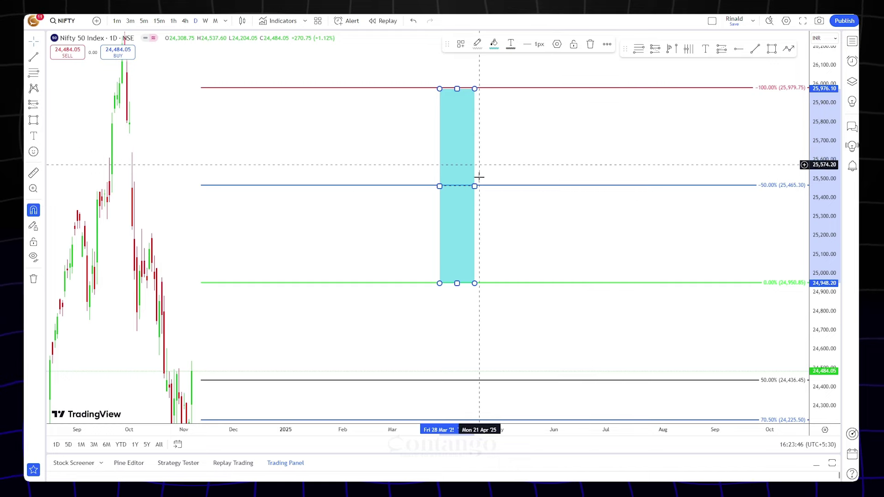
{"action": "left_click", "coordinate": [591, 44]}
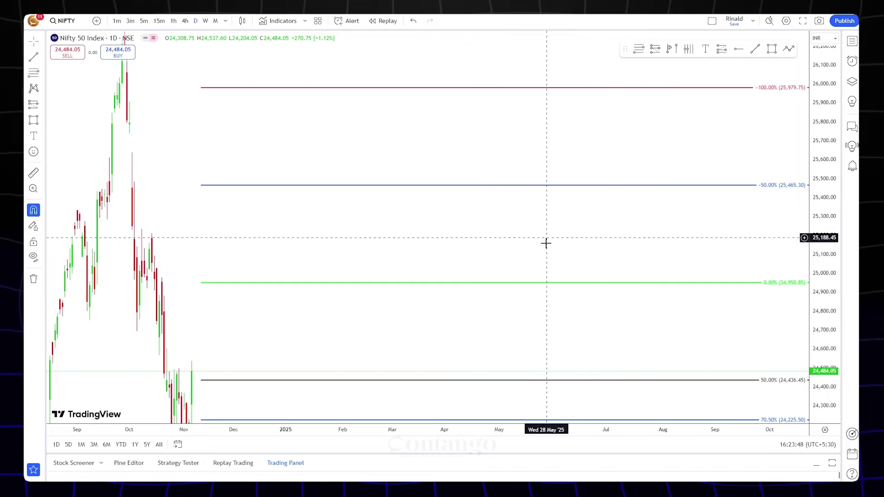
- Review the enabled levels and their colours in the Fib retracement's settings
{"action": "left_click_drag", "start_coordinate": [548, 318], "coordinate": [540, 229]}
{"action": "left_click_drag", "start_coordinate": [635, 238], "coordinate": [532, 344]}
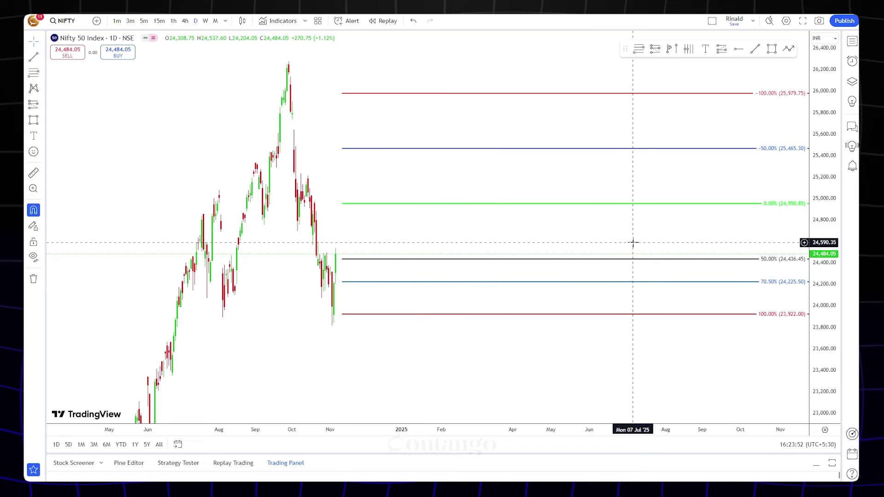
{"action": "left_click_drag", "start_coordinate": [825, 305], "coordinate": [817, 288]}
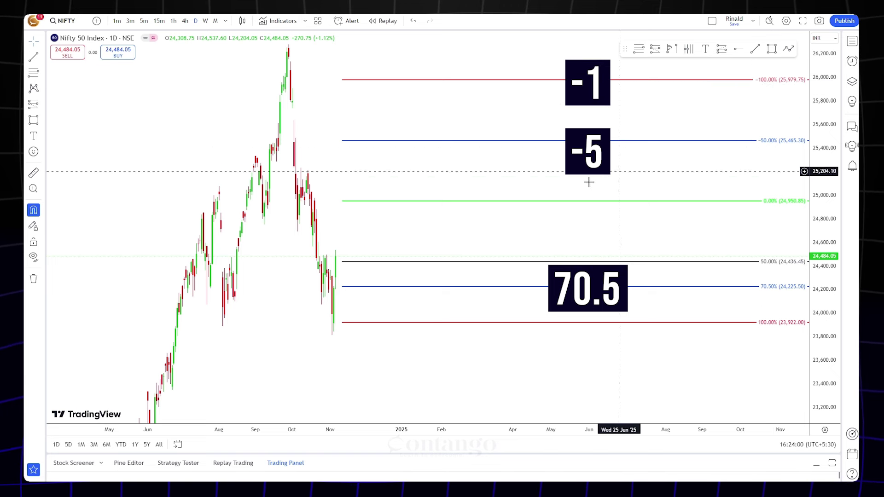
{"action": "left_click", "coordinate": [424, 201]}
{"action": "double_click", "coordinate": [424, 202]}
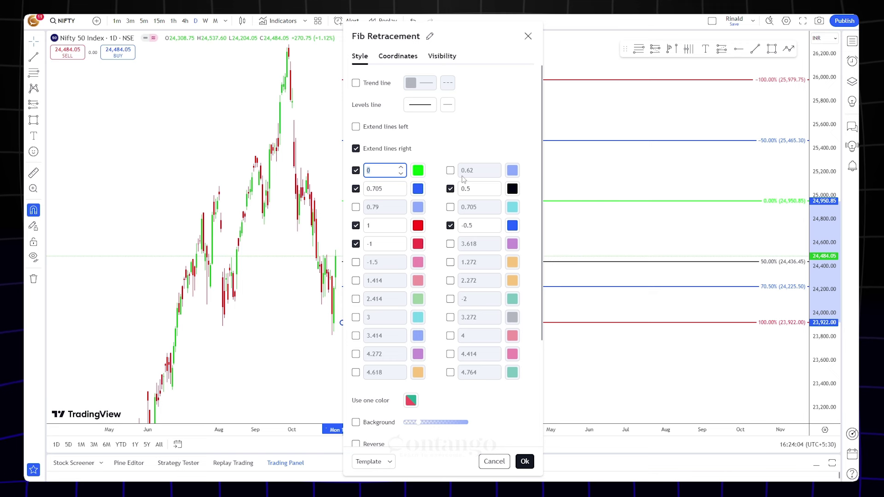
{"action": "left_click", "coordinate": [640, 240]}
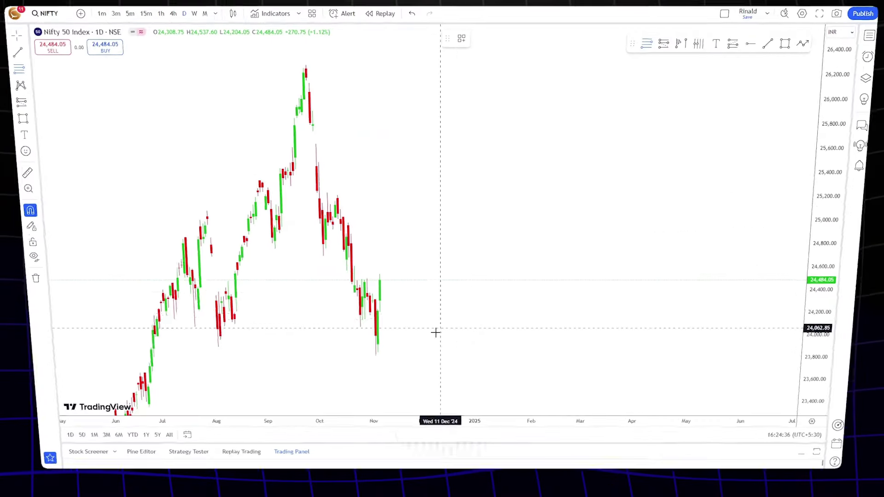
- Draw a new Fib retracement beside the latest candles from about 23,925.75 up to 24,918.75, and open its settings
{"action": "left_click", "coordinate": [422, 346]}
{"action": "left_click", "coordinate": [453, 229]}
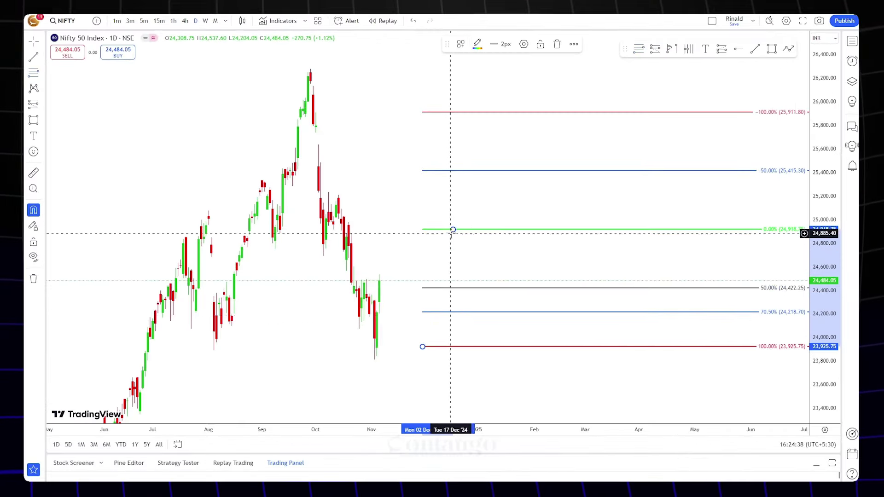
{"action": "left_click", "coordinate": [523, 45]}
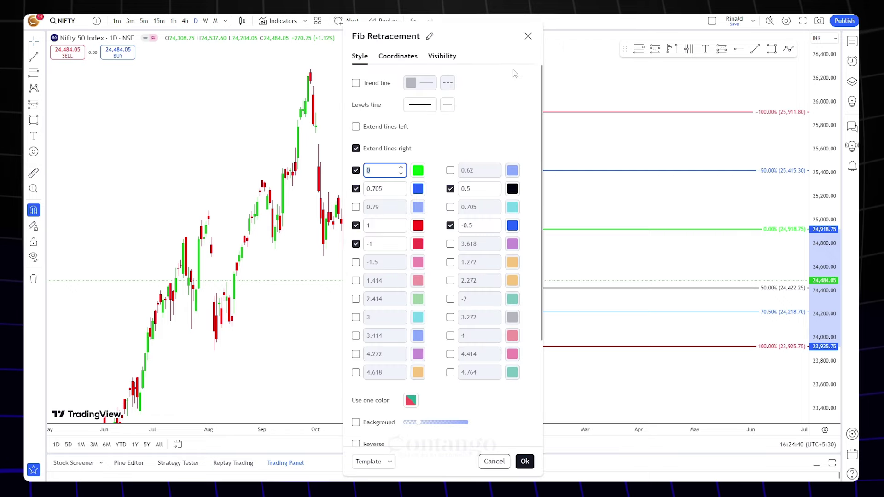
{"action": "left_click_drag", "start_coordinate": [461, 29], "coordinate": [265, 32]}
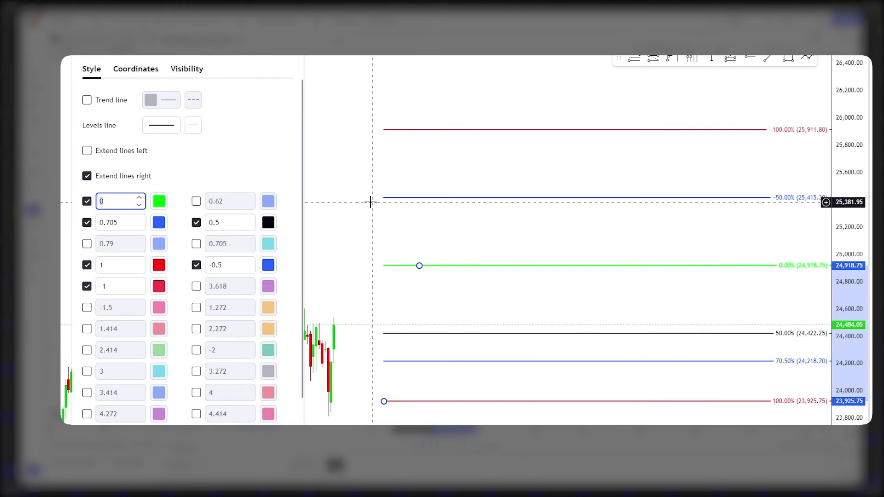
- Change the colour of the retracement's 0 and 1 levels to black, and disable the 0.5 level
{"action": "left_click", "coordinate": [165, 204]}
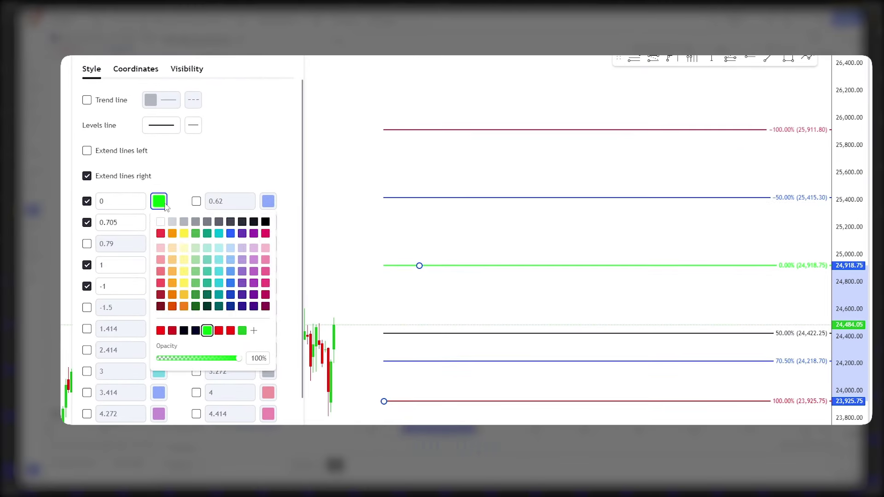
{"action": "left_click", "coordinate": [265, 221]}
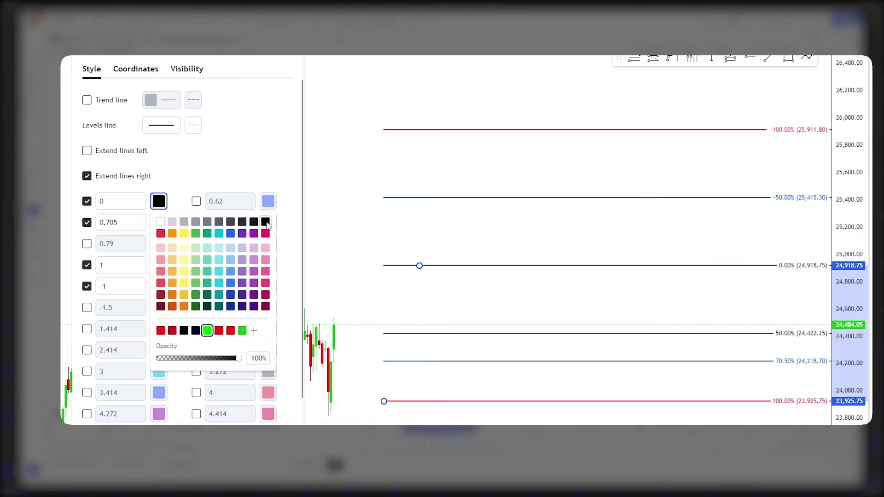
{"action": "left_click", "coordinate": [207, 167]}
{"action": "left_click", "coordinate": [196, 223]}
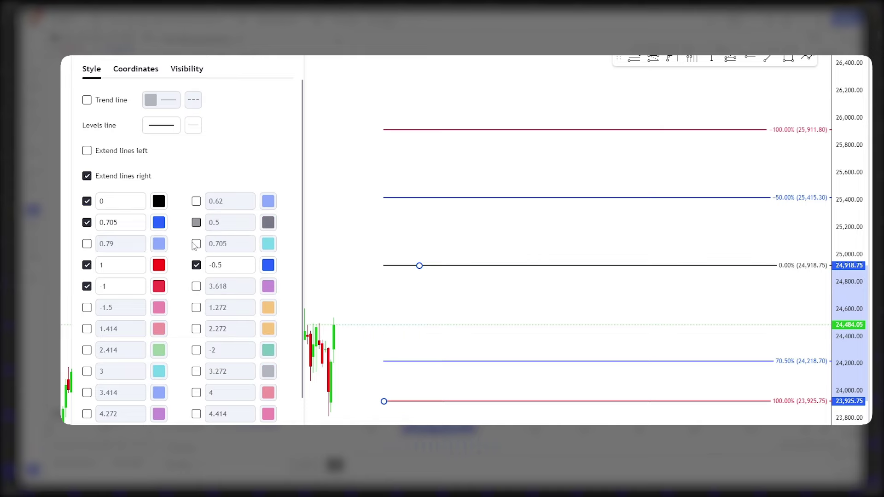
{"action": "left_click", "coordinate": [158, 265]}
{"action": "left_click", "coordinate": [265, 285]}
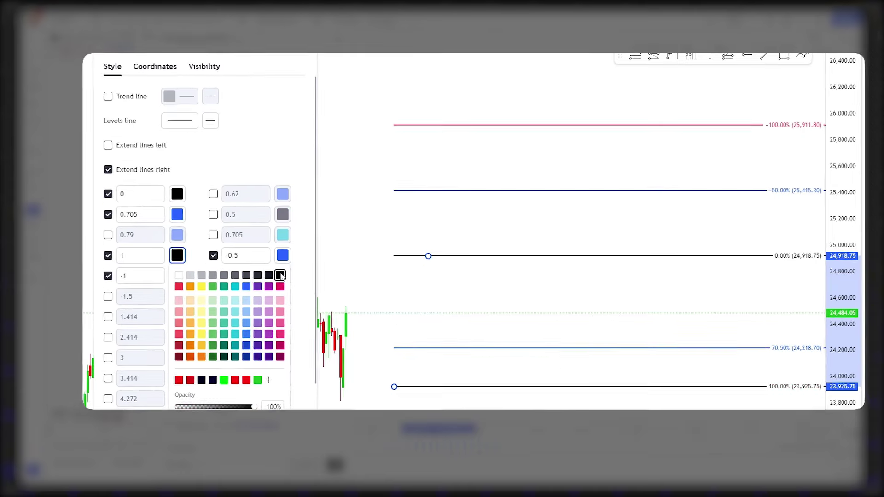
{"action": "left_click", "coordinate": [552, 359]}
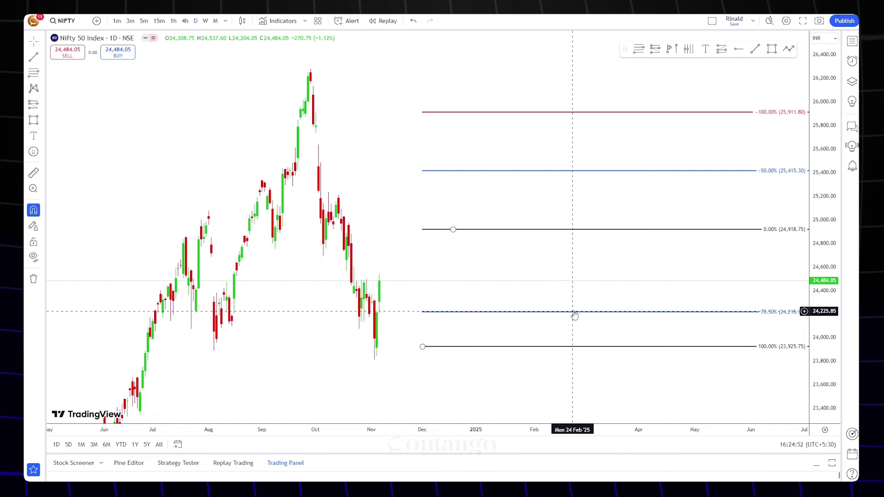
- Change the line colour of the retracement's -0.5 level to red
{"action": "double_click", "coordinate": [553, 172]}
{"action": "left_click_drag", "start_coordinate": [468, 44], "coordinate": [351, 48]}
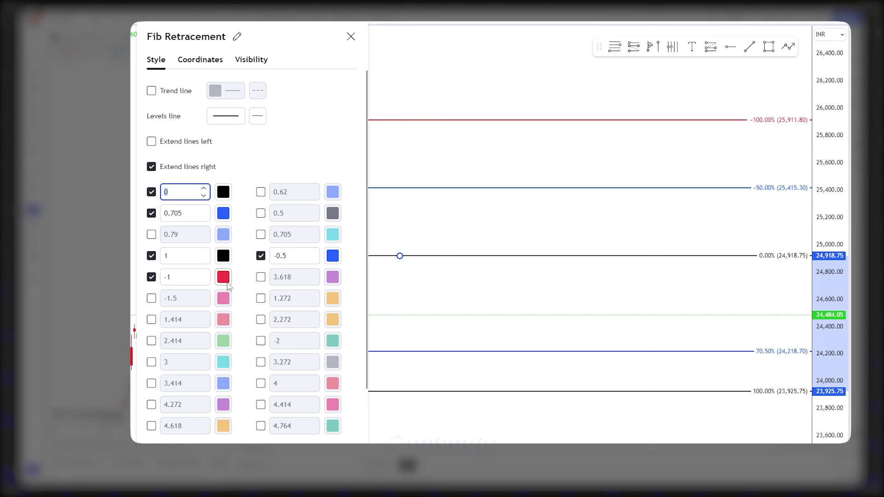
{"action": "left_click", "coordinate": [337, 256]}
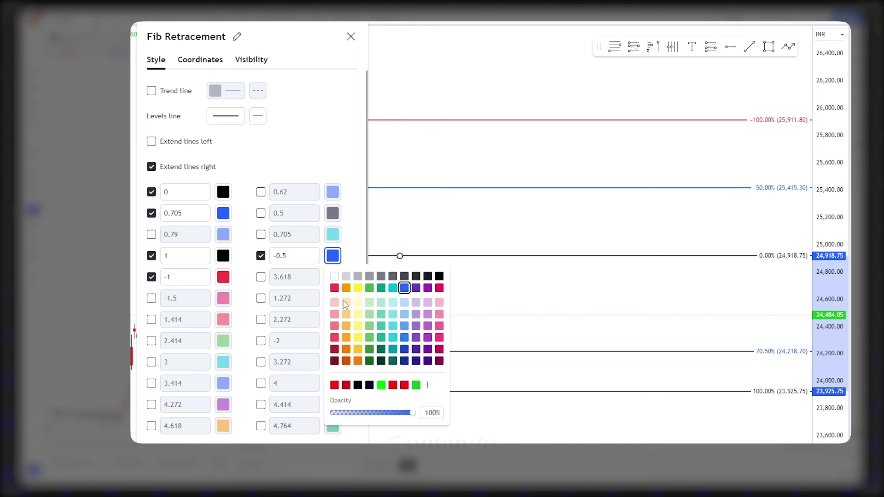
{"action": "left_click", "coordinate": [335, 288]}
{"action": "left_click", "coordinate": [355, 233]}
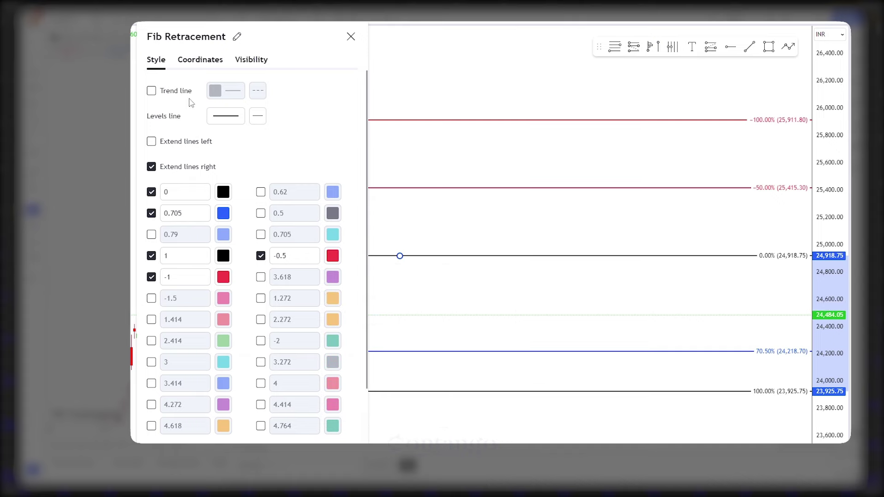
- Enable the retracement's trend line with the dashed line style
{"action": "left_click", "coordinate": [170, 92]}
{"action": "left_click", "coordinate": [258, 90]}
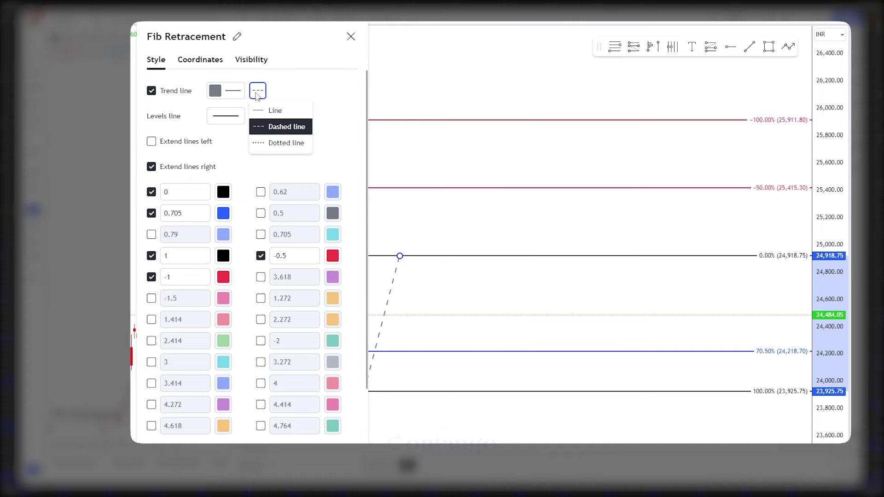
{"action": "left_click", "coordinate": [232, 91]}
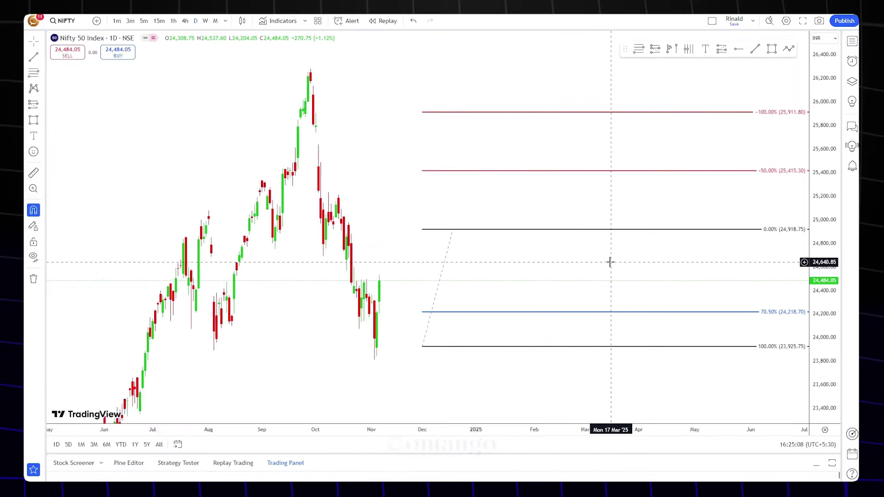
{"action": "left_click_drag", "start_coordinate": [612, 261], "coordinate": [503, 261]}
{"action": "scroll", "coordinate": [458, 258], "scroll_direction": "down", "scroll_amount": 2}
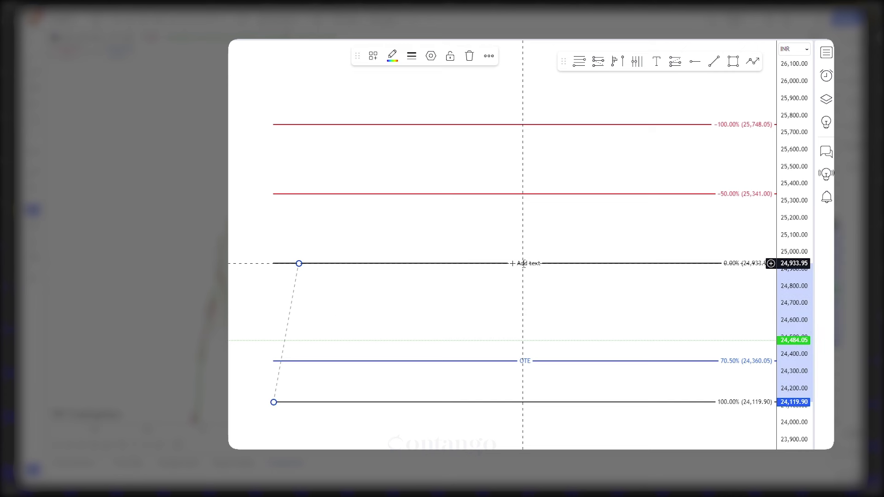
- Label the retracement's 0 level "Taget 1" and its -0.5 level "Target 2"
{"action": "left_click", "coordinate": [523, 263]}
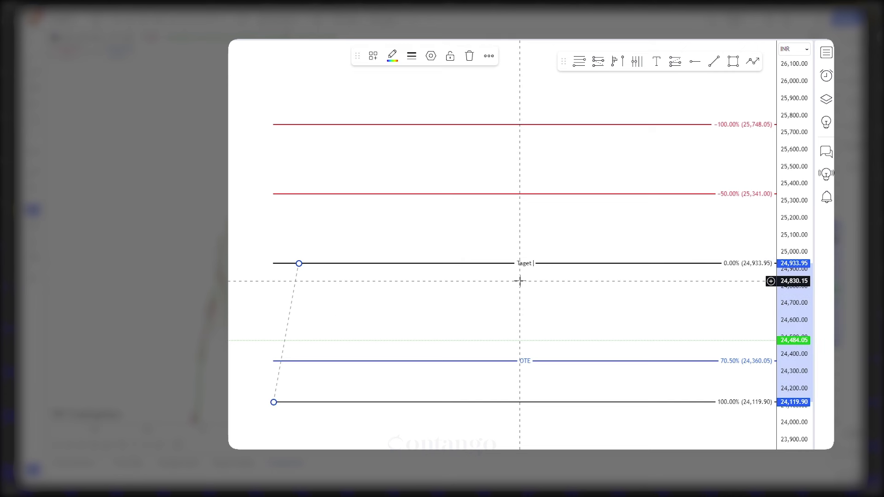
{"action": "left_click", "coordinate": [522, 297]}
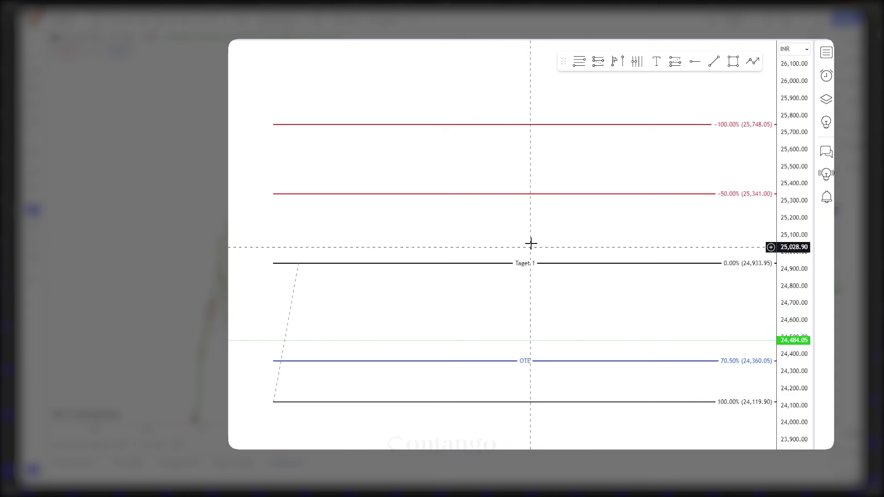
{"action": "left_click", "coordinate": [529, 193]}
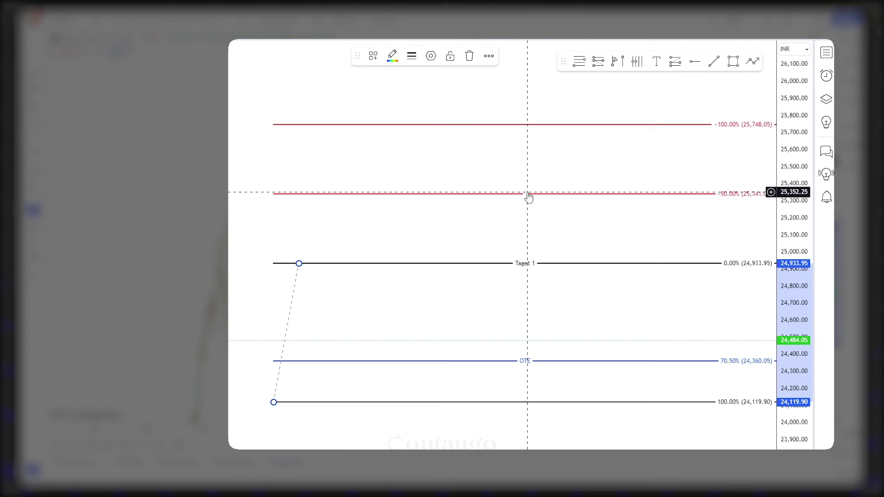
{"action": "left_click", "coordinate": [528, 193]}
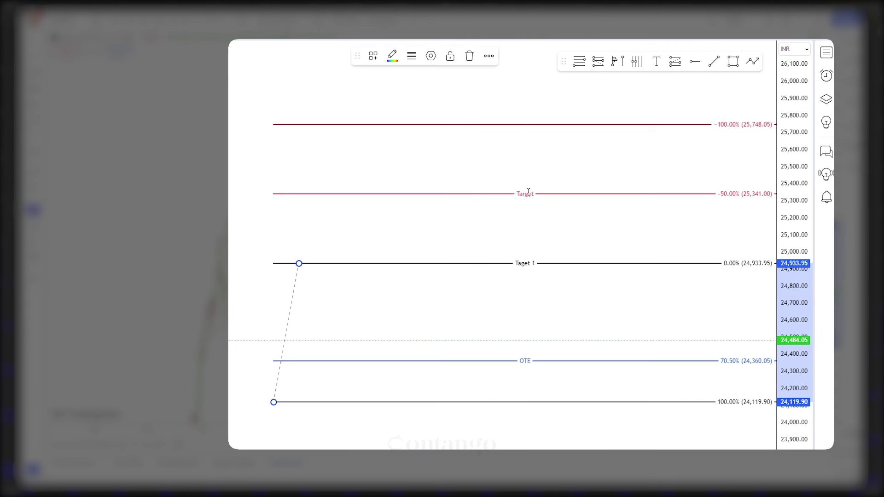
{"action": "left_click", "coordinate": [524, 173]}
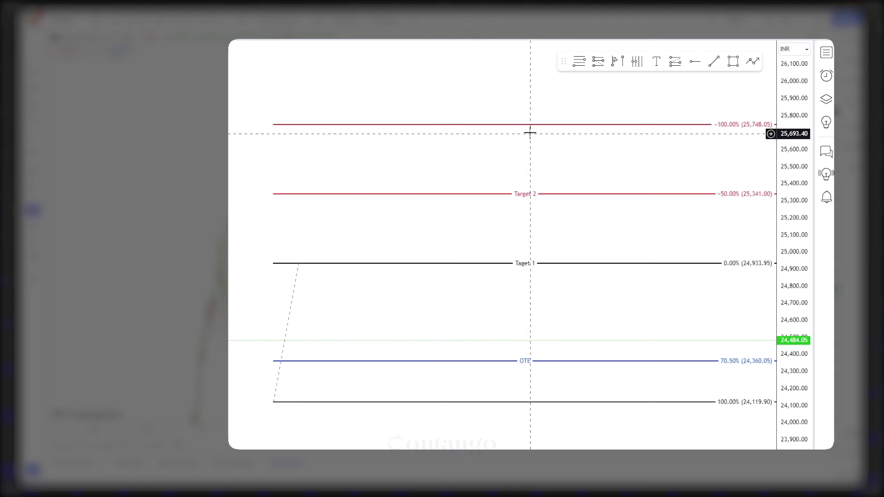
- Label the retracement's -1 level "Target 3"
{"action": "left_click", "coordinate": [529, 125]}
{"action": "left_click", "coordinate": [529, 124]}
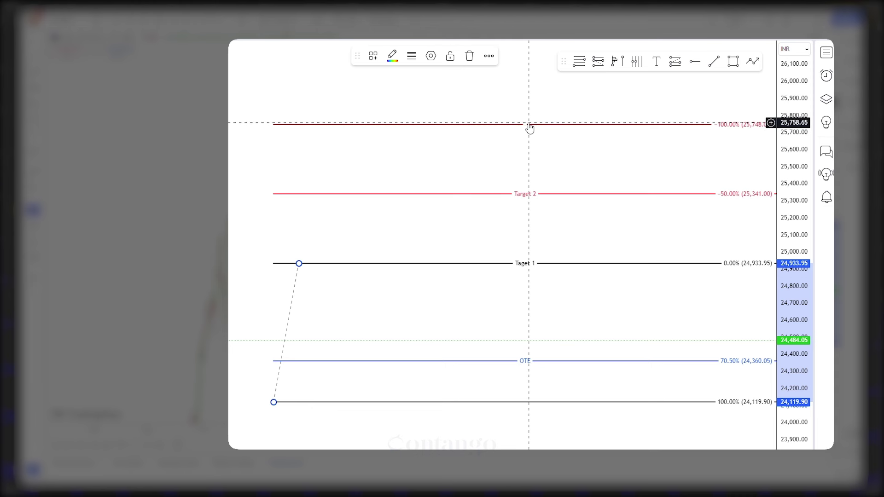
{"action": "type", "text": "Target"}
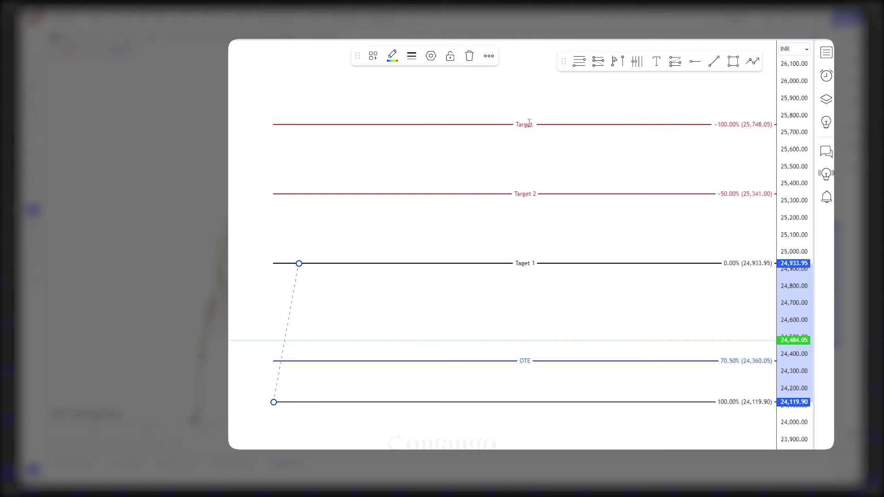
{"action": "type", "text": " 3"}
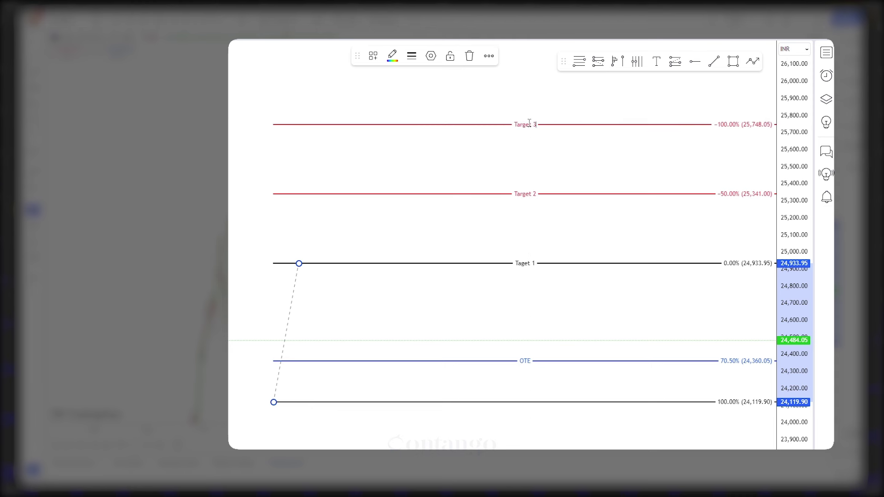
{"action": "left_click", "coordinate": [543, 169]}
- Save the customised Fib retracement settings as a drawing template named "OTE Setup", and close the settings
{"action": "left_click", "coordinate": [551, 194]}
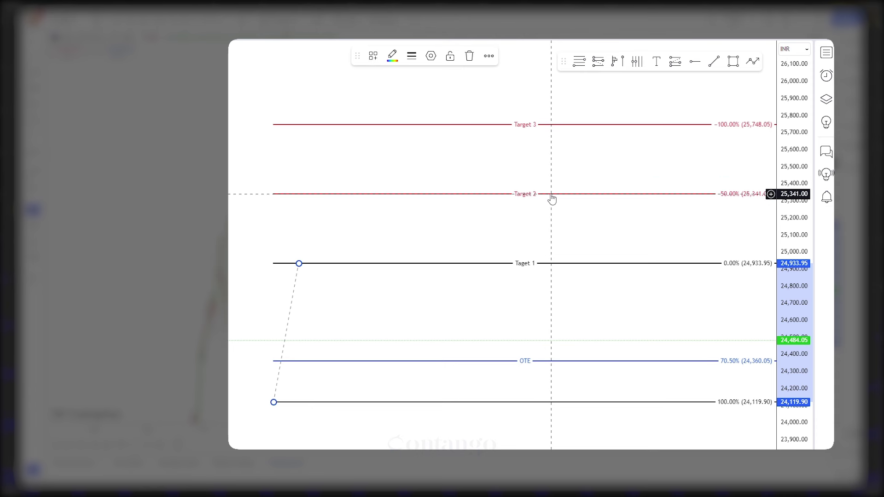
{"action": "left_click", "coordinate": [431, 57]}
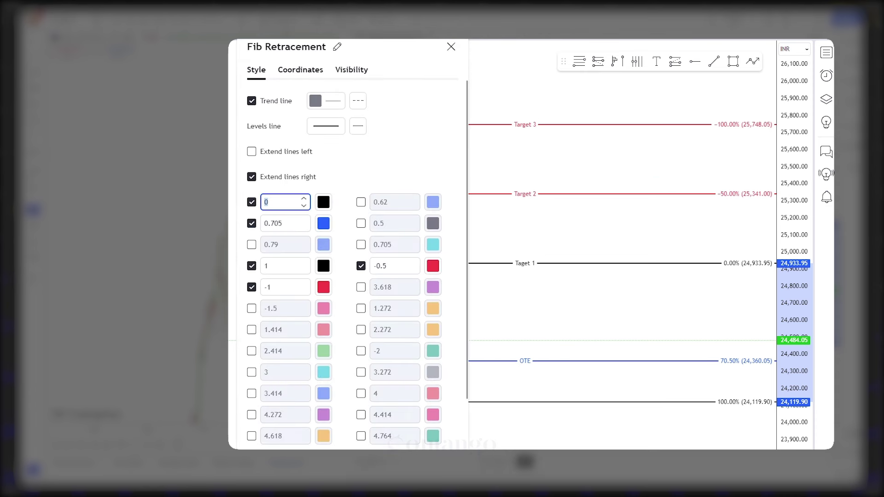
{"action": "left_click", "coordinate": [292, 440]}
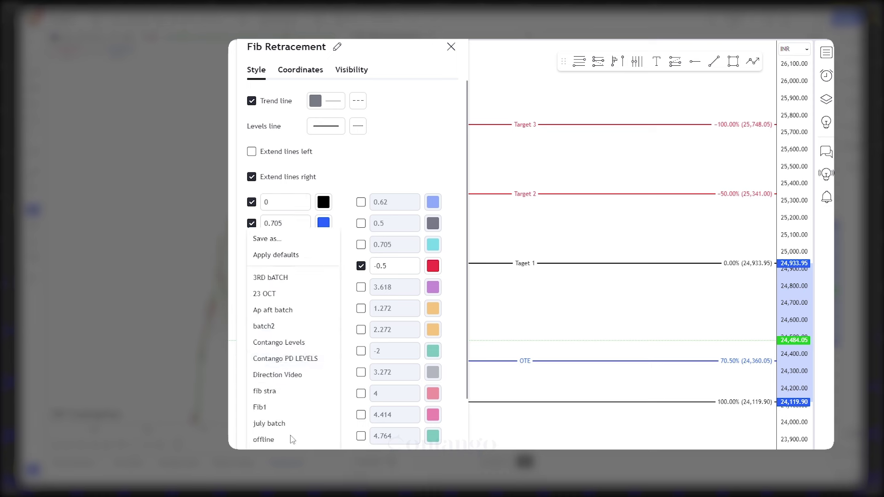
{"action": "left_click", "coordinate": [279, 242]}
{"action": "type", "text": "OTE Setup"}
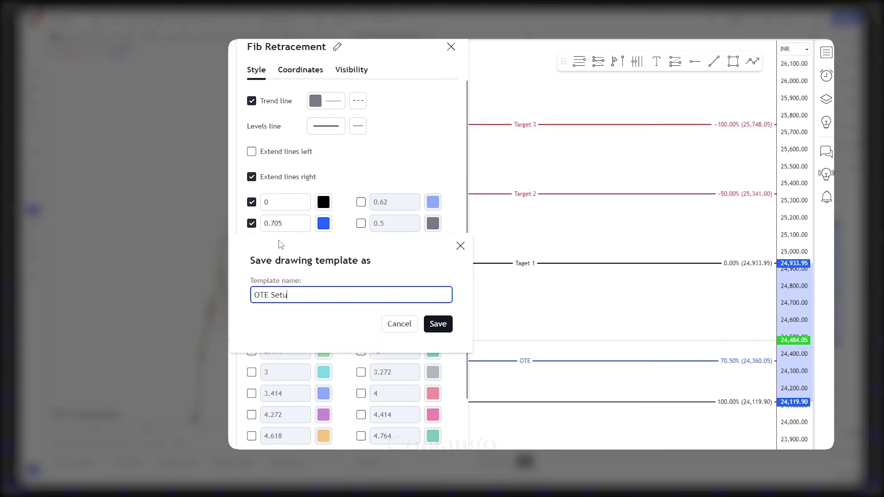
{"action": "key", "text": "Return"}
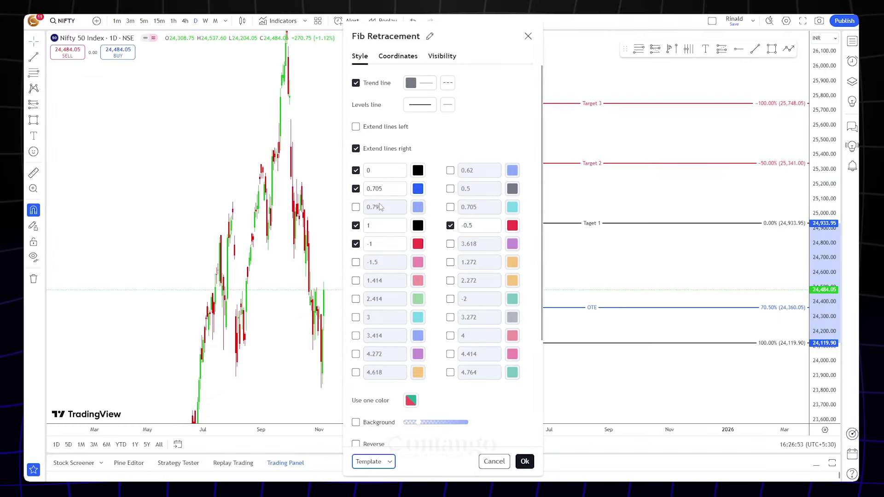
{"action": "left_click", "coordinate": [524, 461]}
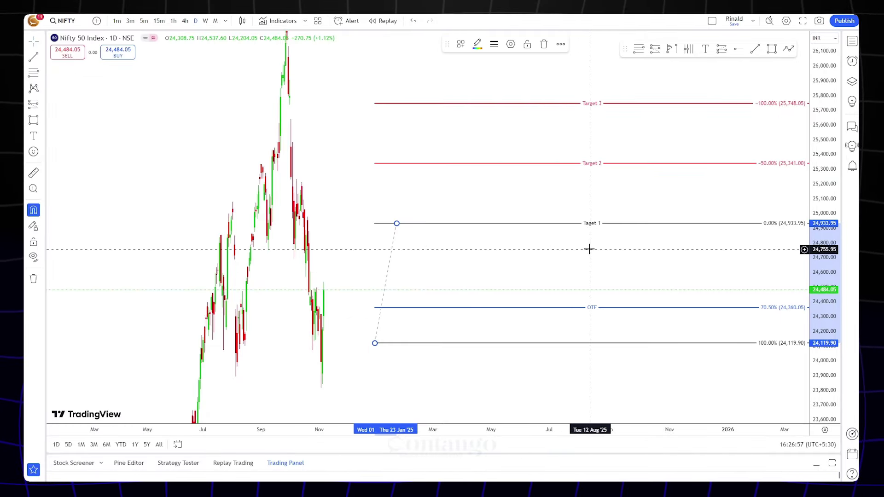
- Draw a horizontal trend line from the 6 November candle's open at 24,308.75 to about 2 December, styled as a solid, thicker blue line
{"action": "scroll", "coordinate": [581, 253], "scroll_direction": "up", "scroll_amount": 1}
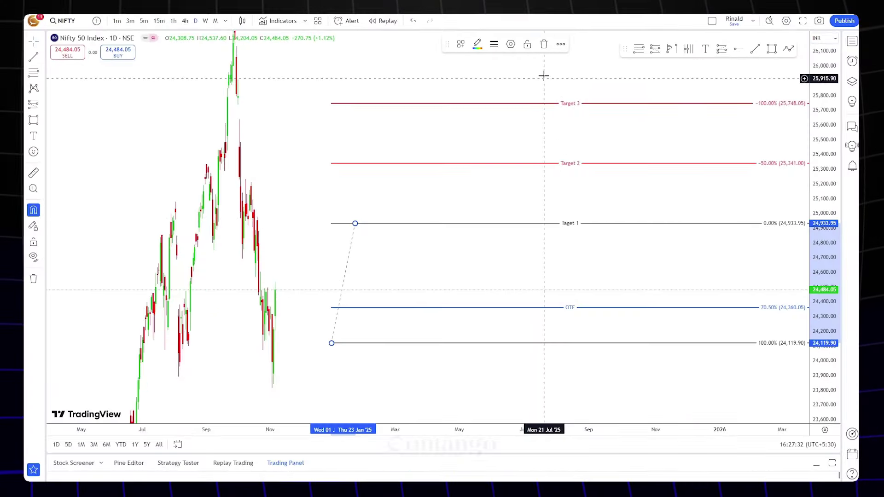
{"action": "left_click_drag", "start_coordinate": [294, 250], "coordinate": [673, 209]}
{"action": "scroll", "coordinate": [299, 242], "scroll_direction": "up", "scroll_amount": 5}
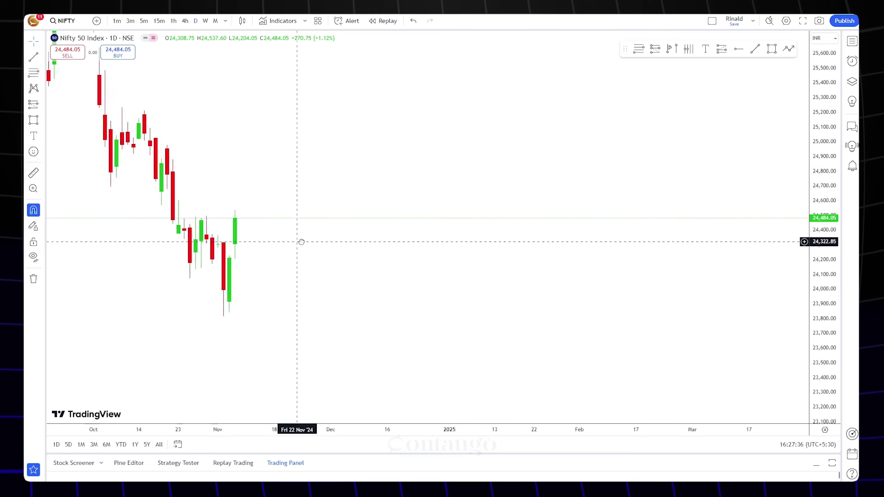
{"action": "left_click_drag", "start_coordinate": [300, 242], "coordinate": [430, 262]}
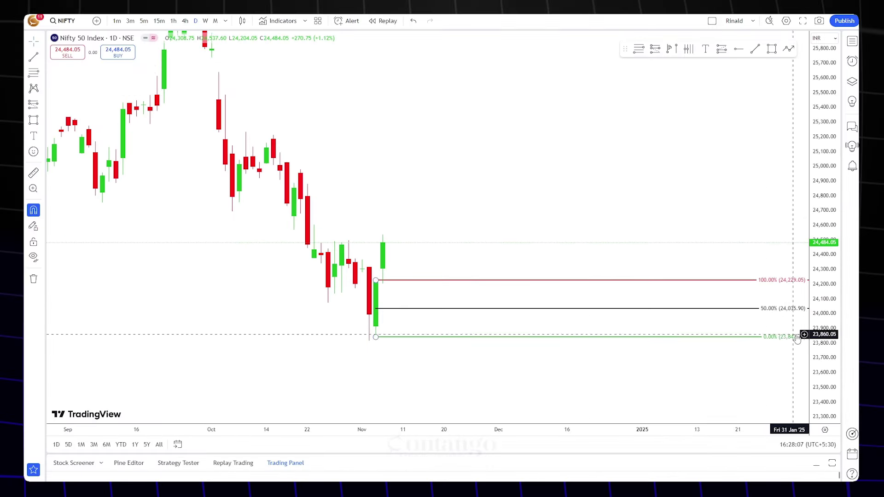
{"action": "left_click_drag", "start_coordinate": [821, 354], "coordinate": [821, 270]}
{"action": "left_click_drag", "start_coordinate": [525, 232], "coordinate": [522, 187]}
{"action": "left_click", "coordinate": [755, 48]}
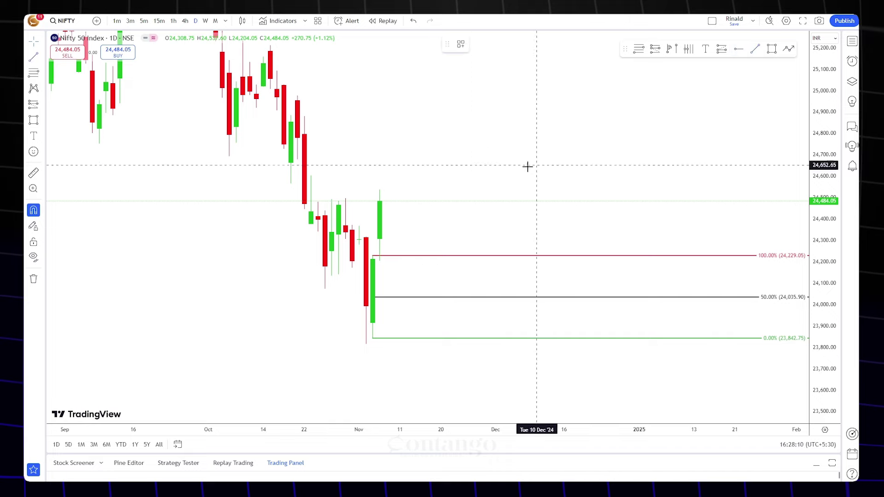
{"action": "left_click", "coordinate": [379, 238]}
{"action": "left_click", "coordinate": [496, 238]}
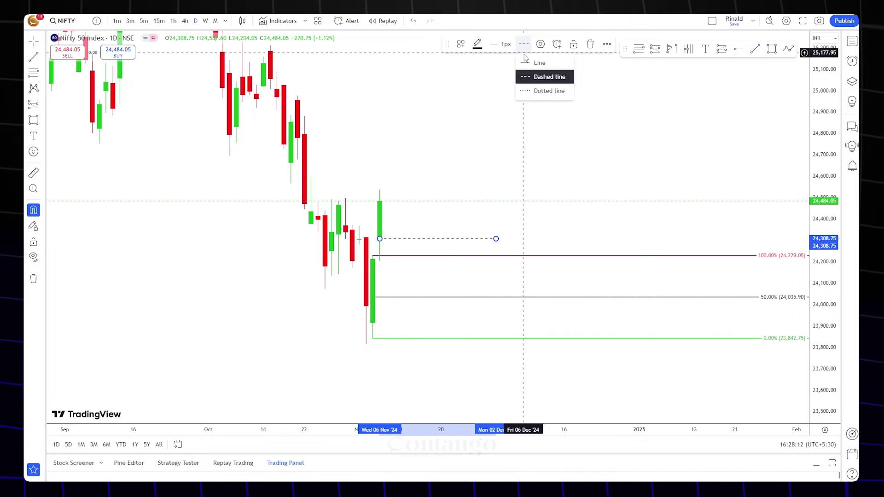
{"action": "left_click", "coordinate": [506, 50]}
{"action": "left_click", "coordinate": [509, 75]}
- Measure the gap from the 100% level at the previous candle's high up to the 6 November candle's open
{"action": "scroll", "coordinate": [513, 124], "scroll_direction": "up", "scroll_amount": 2}
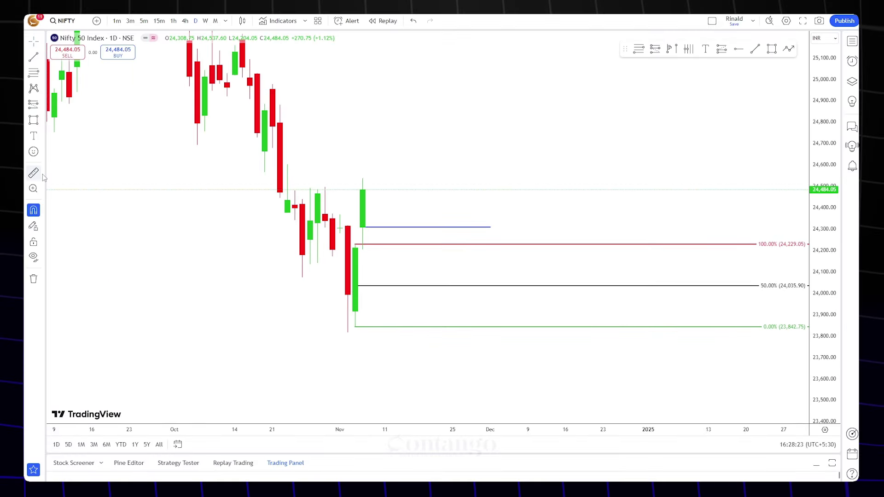
{"action": "left_click", "coordinate": [34, 173]}
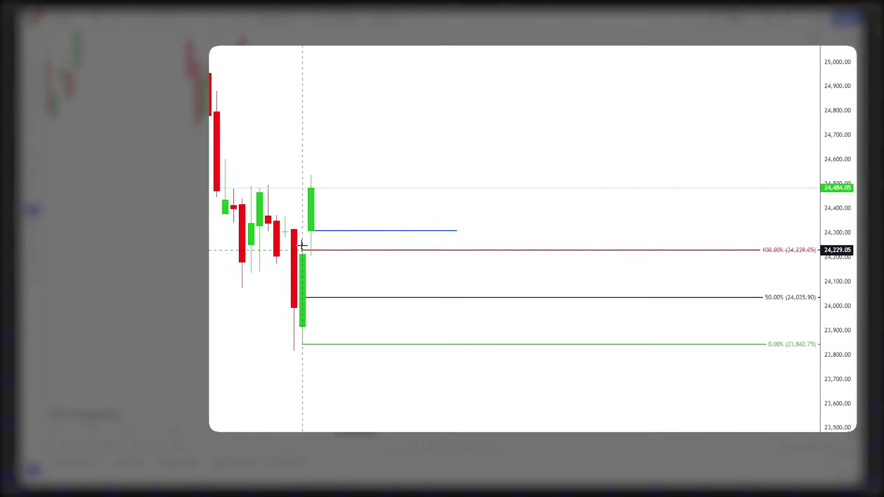
{"action": "left_click", "coordinate": [354, 244]}
{"action": "left_click", "coordinate": [362, 227]}
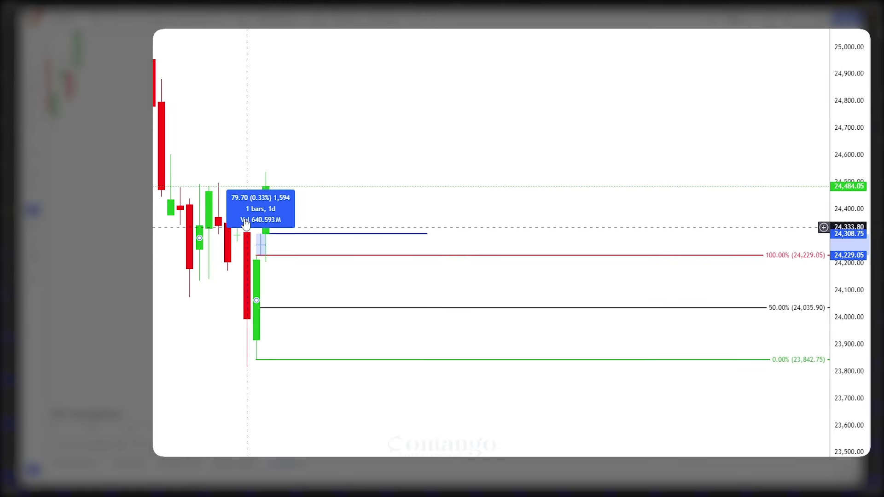
- Switch the Nifty 50 chart to the 1-minute timeframe to examine price action around the 6 November opening gap
{"action": "left_click_drag", "start_coordinate": [331, 165], "coordinate": [378, 163]}
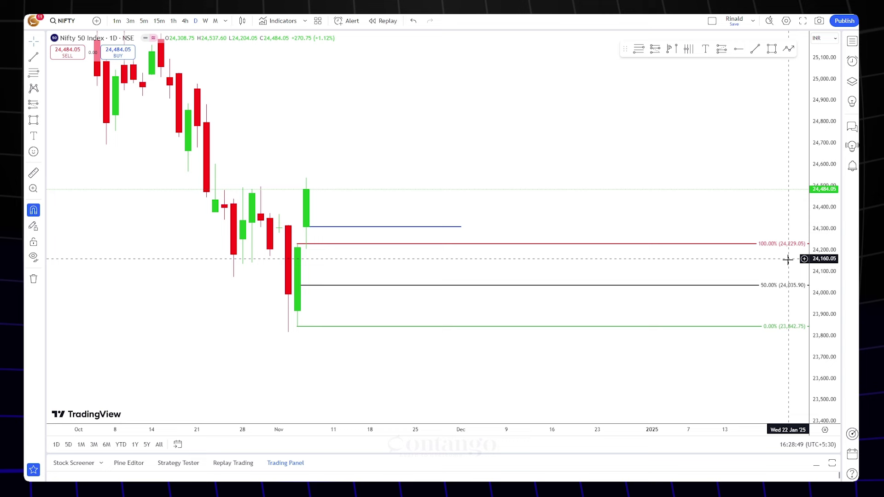
{"action": "left_click_drag", "start_coordinate": [821, 259], "coordinate": [785, 195]}
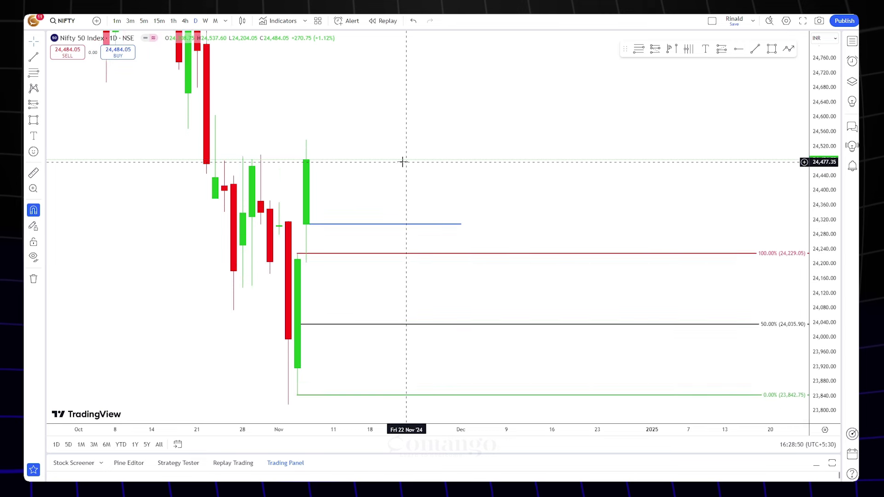
{"action": "left_click_drag", "start_coordinate": [402, 162], "coordinate": [491, 173]}
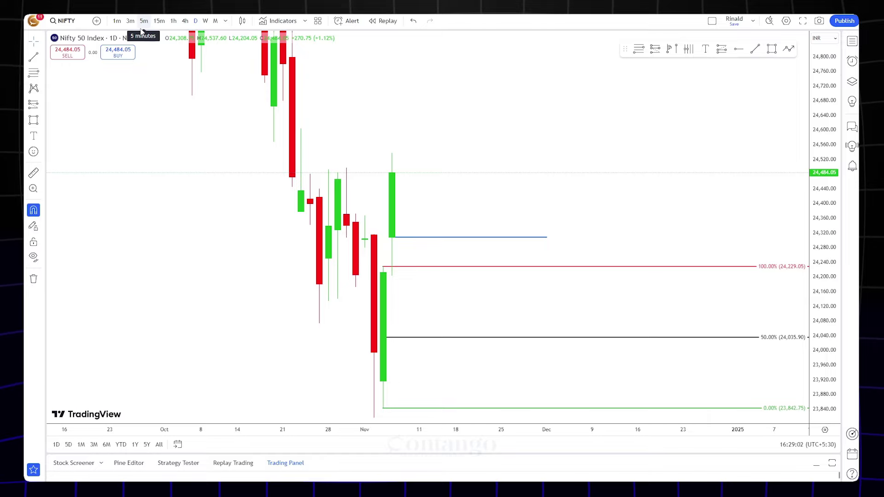
{"action": "left_click", "coordinate": [116, 21]}
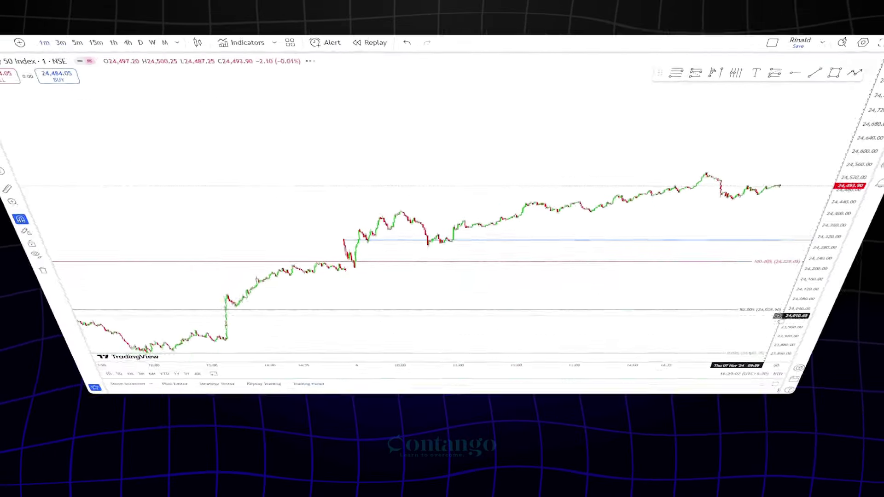
{"action": "left_click_drag", "start_coordinate": [401, 223], "coordinate": [578, 186]}
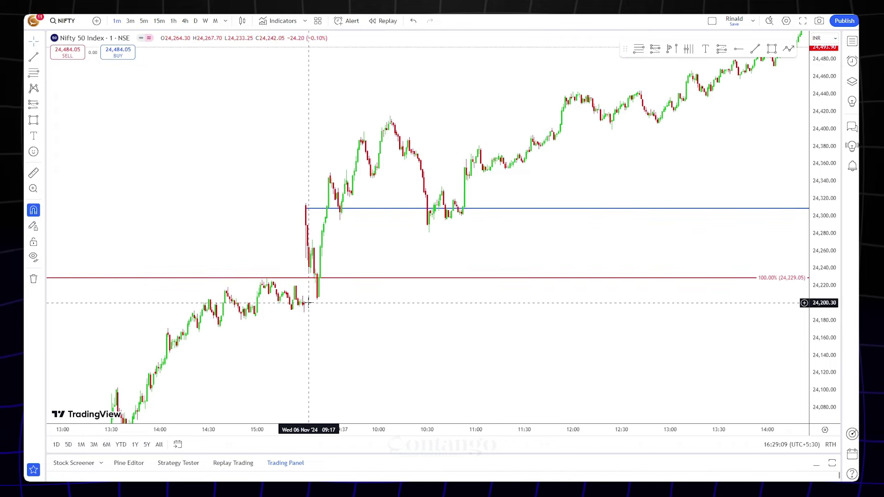
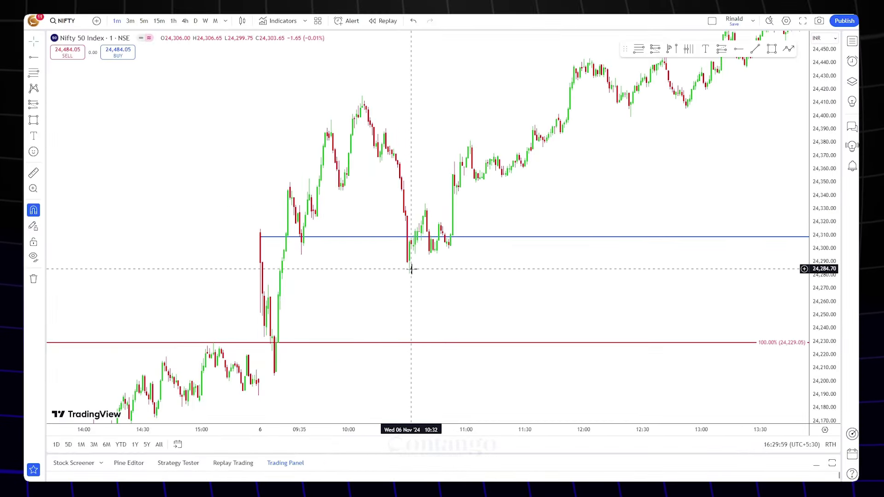
- Draw a horizontal trend line at 24,295.15 from the swing low near 09:36 across to the large red candle at 10:30
{"action": "left_click_drag", "start_coordinate": [434, 150], "coordinate": [438, 151]}
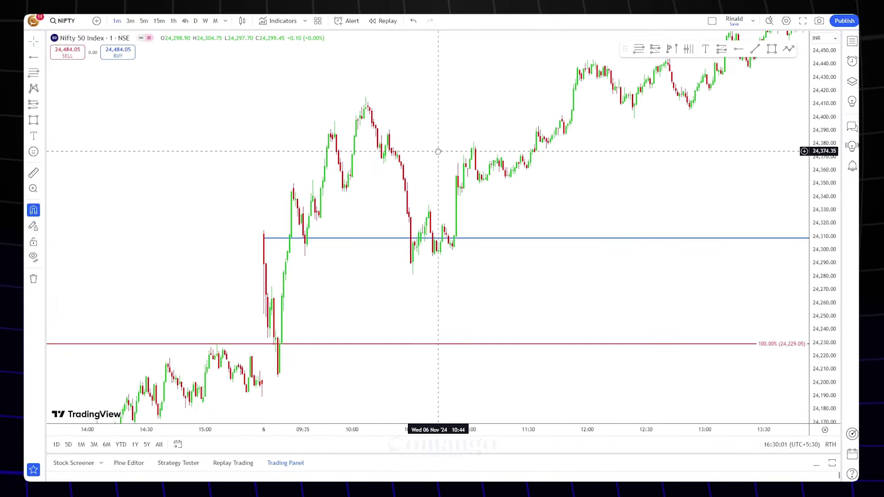
{"action": "scroll", "coordinate": [435, 157], "scroll_direction": "up", "scroll_amount": 2}
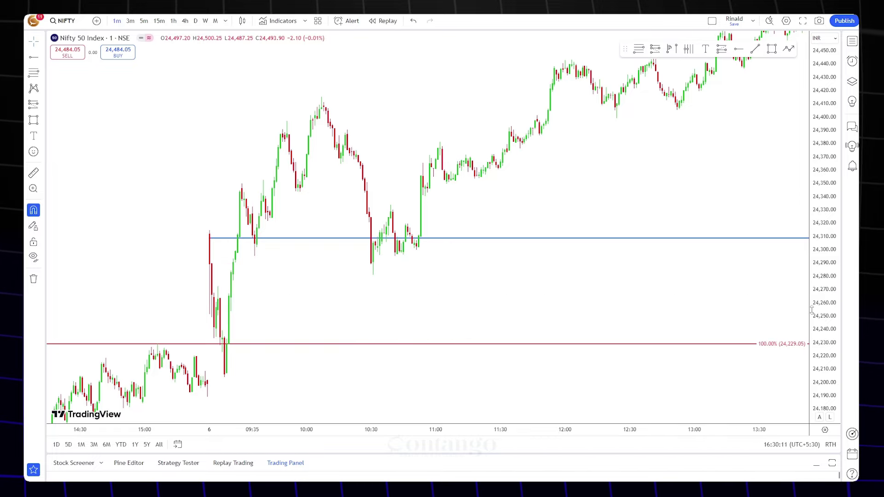
{"action": "scroll", "coordinate": [708, 280], "scroll_direction": "up", "scroll_amount": 1}
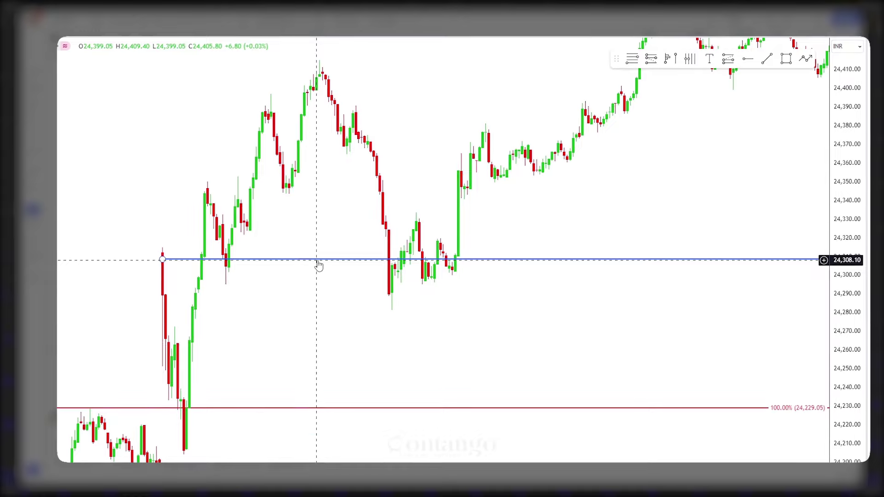
{"action": "left_click", "coordinate": [766, 59]}
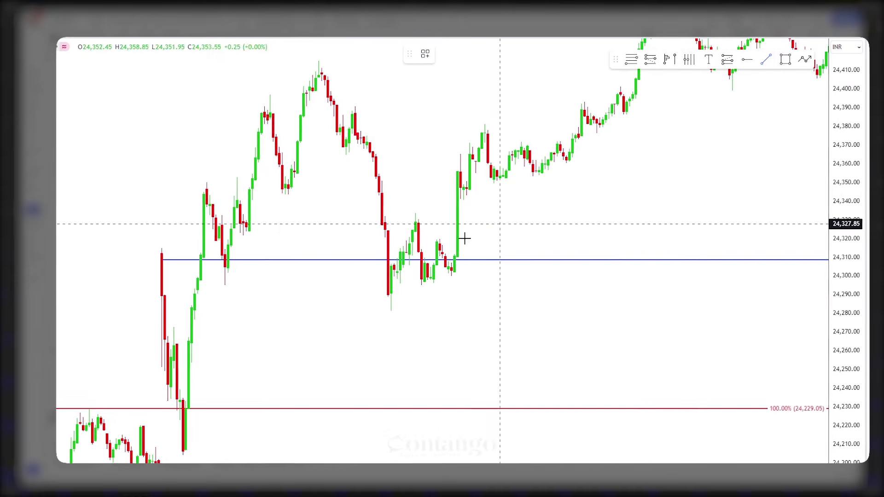
{"action": "left_click", "coordinate": [225, 287]}
{"action": "left_click", "coordinate": [387, 285]}
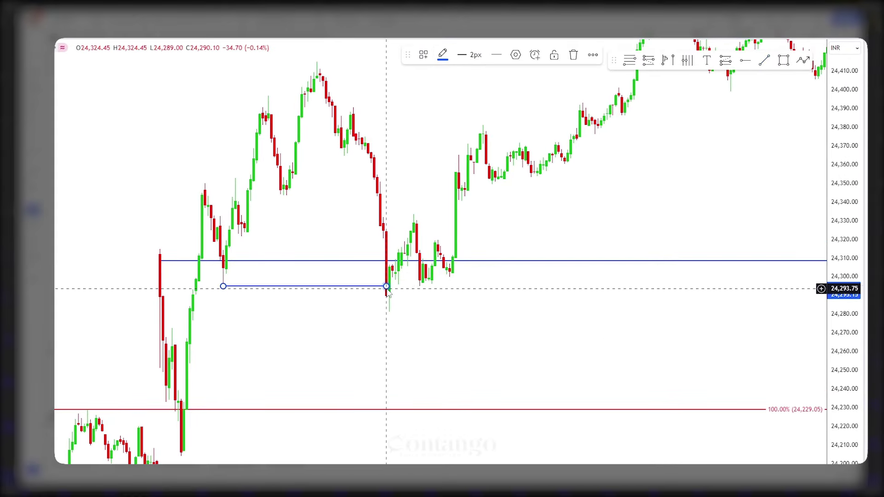
- Restyle the new swing-low line as a 1px dashed black line
{"action": "left_click", "coordinate": [472, 54]}
{"action": "left_click", "coordinate": [465, 77]}
{"action": "left_click", "coordinate": [495, 54]}
{"action": "left_click", "coordinate": [497, 91]}
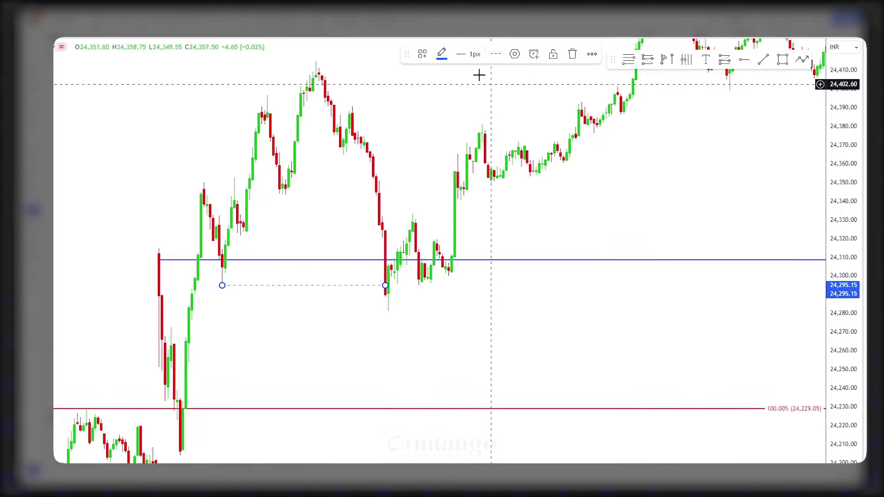
{"action": "left_click", "coordinate": [441, 54]}
{"action": "left_click", "coordinate": [547, 77]}
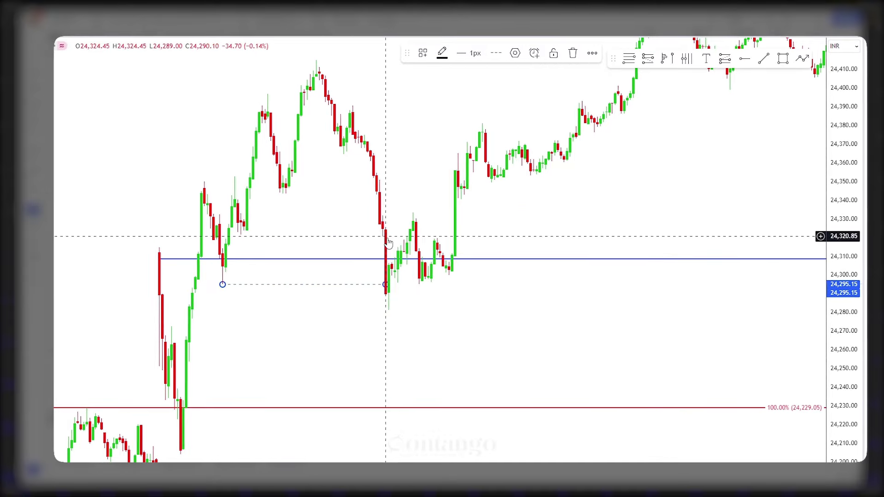
- Draw a short dashed black horizontal line from the large red 10:30 candle's open to the green candle near 10:38
{"action": "left_click_drag", "start_coordinate": [843, 320], "coordinate": [843, 275]}
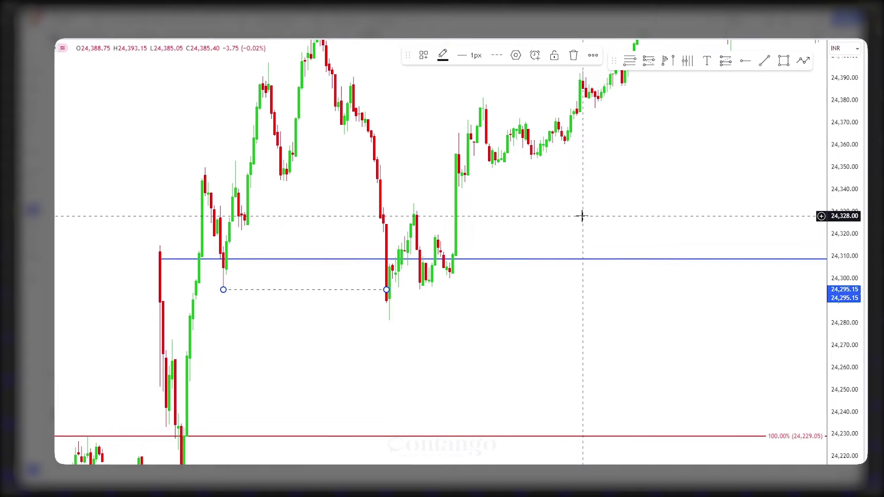
{"action": "left_click_drag", "start_coordinate": [582, 215], "coordinate": [554, 208]}
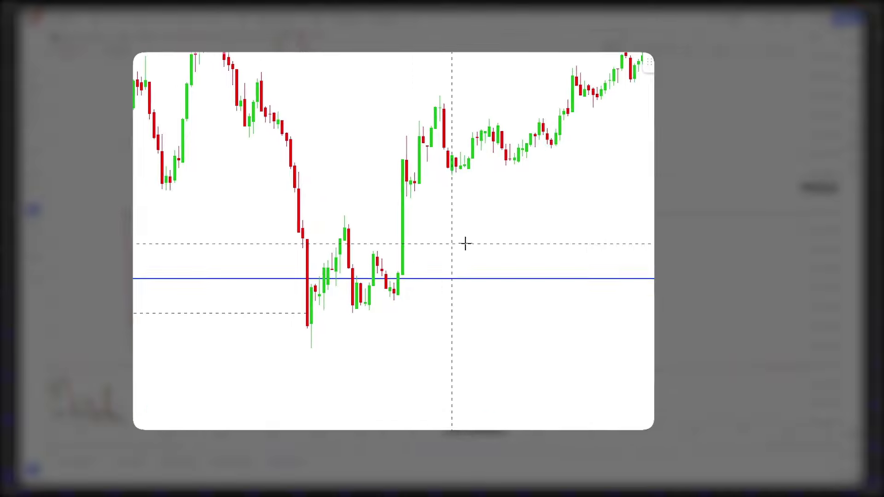
{"action": "left_click", "coordinate": [315, 222]}
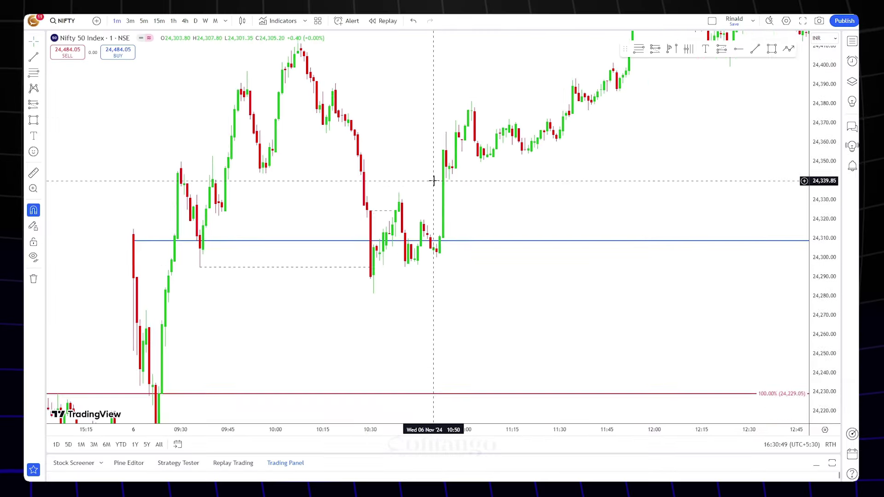
{"action": "left_click_drag", "start_coordinate": [435, 183], "coordinate": [437, 213]}
{"action": "left_click_drag", "start_coordinate": [359, 126], "coordinate": [363, 143]}
{"action": "left_click", "coordinate": [33, 58]}
{"action": "left_click", "coordinate": [302, 82]}
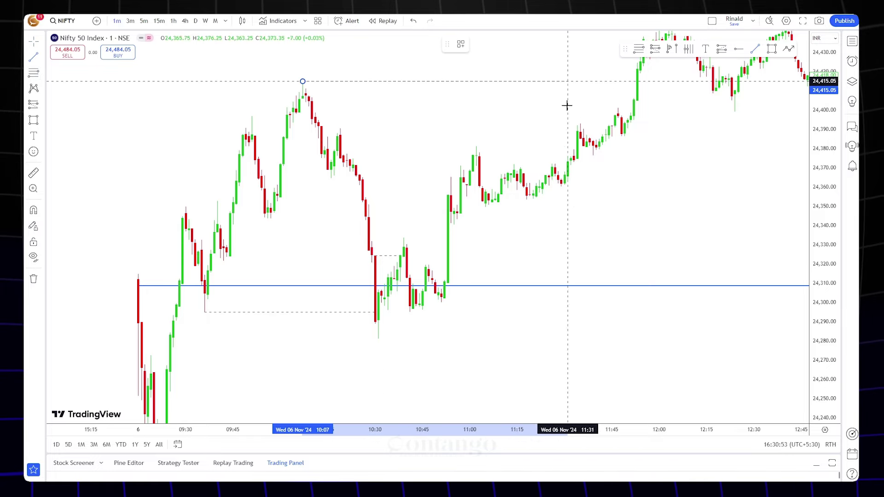
{"action": "key", "text": "Escape"}
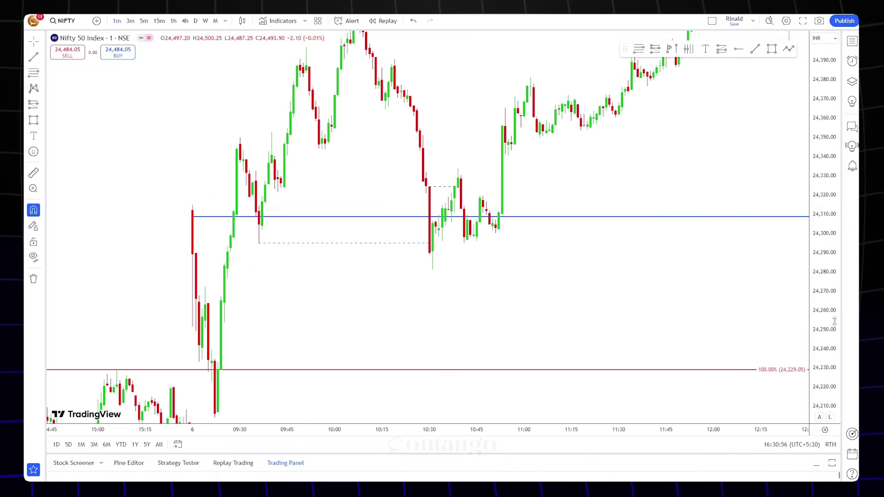
- Draw a Fib retracement from the 10:31 swing low at 24,281.25 to the 10:39 swing high at 24,333.65
{"action": "left_click_drag", "start_coordinate": [834, 321], "coordinate": [834, 249]}
{"action": "scroll", "coordinate": [574, 284], "scroll_direction": "up", "scroll_amount": 3}
{"action": "left_click_drag", "start_coordinate": [574, 284], "coordinate": [647, 305]}
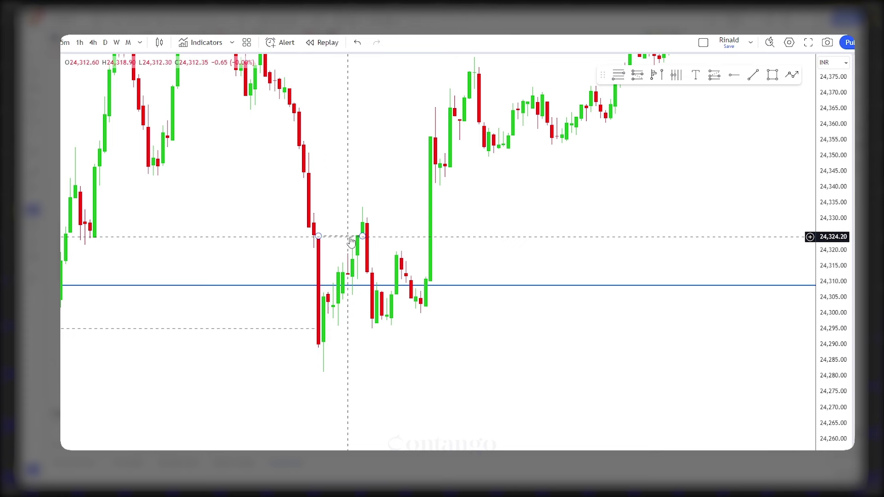
{"action": "left_click_drag", "start_coordinate": [351, 240], "coordinate": [283, 259]}
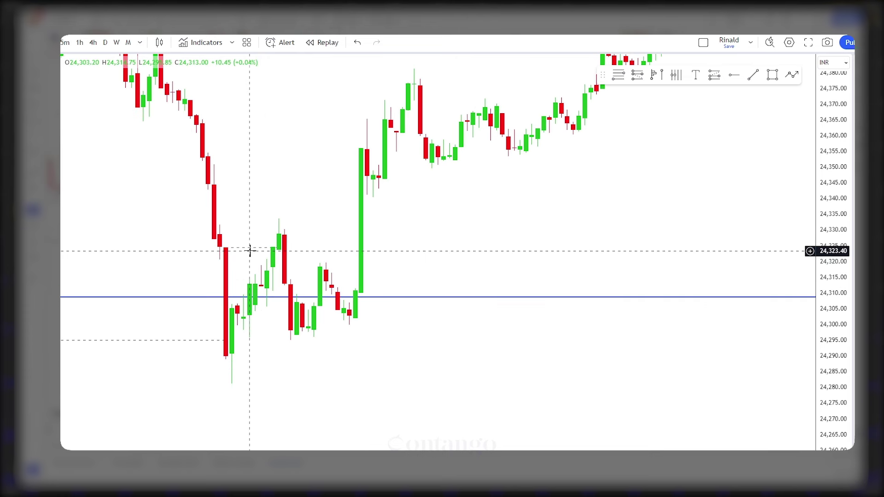
{"action": "left_click_drag", "start_coordinate": [261, 261], "coordinate": [316, 256]}
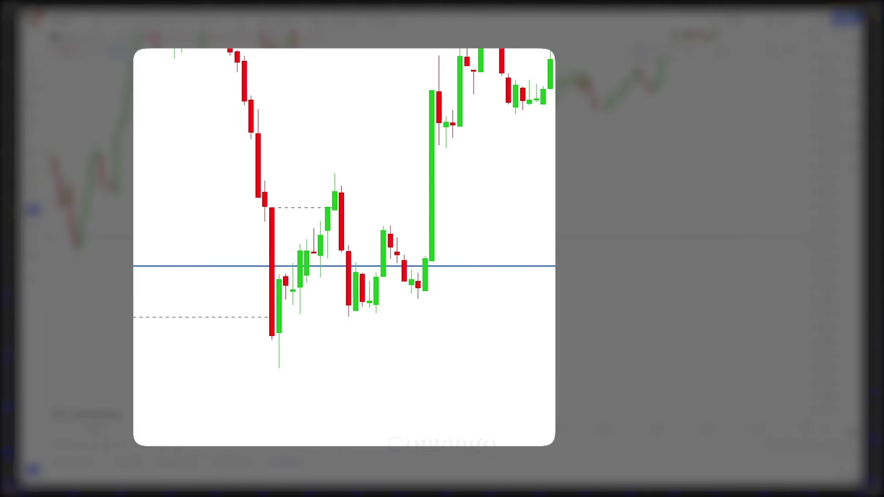
{"action": "left_click", "coordinate": [279, 370]}
{"action": "left_click", "coordinate": [334, 174]}
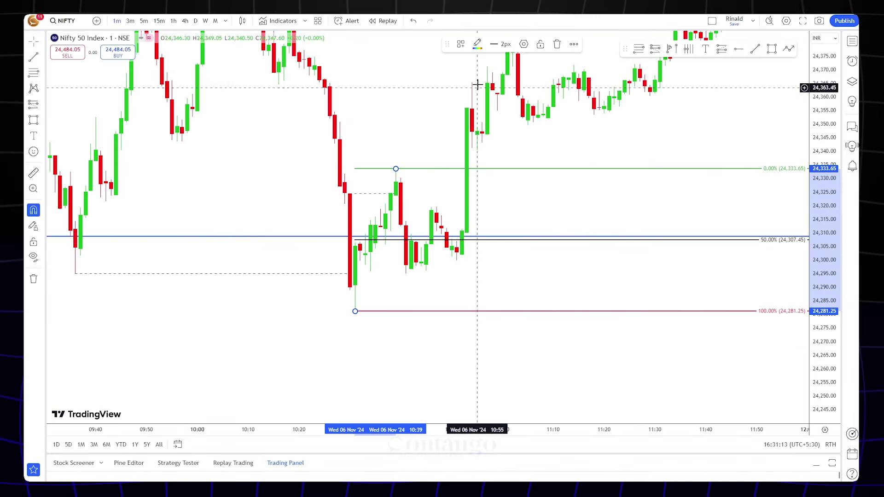
- Apply the "OTE Setup" template to the new Fib retracement and close its settings
{"action": "left_click", "coordinate": [523, 45]}
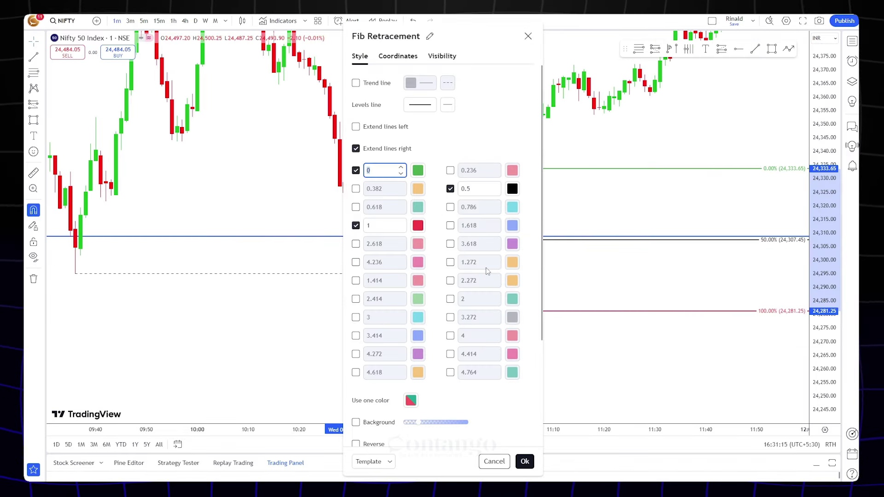
{"action": "left_click", "coordinate": [389, 461]}
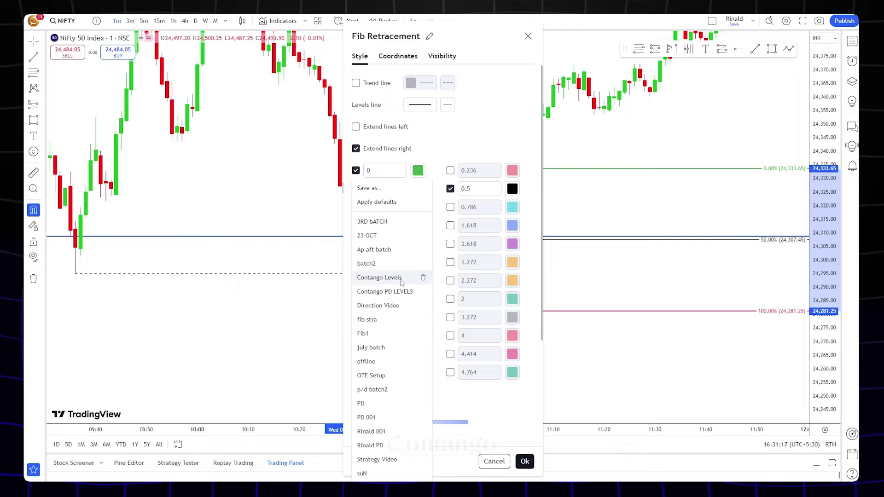
{"action": "left_click", "coordinate": [382, 375]}
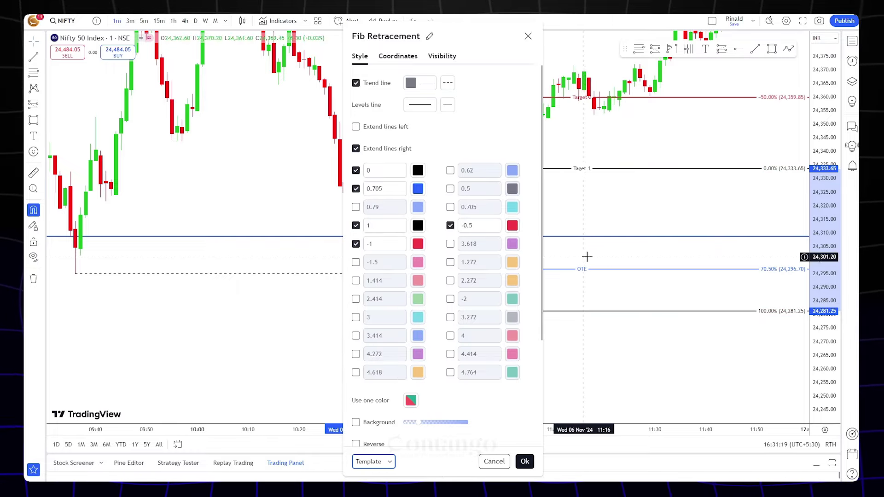
{"action": "key", "text": "Return"}
- With the Brush, underline the 10:31 swing low, mark the OTE level with an X, and draw slashes on the Target 1, 2 and 3 levels
{"action": "left_click_drag", "start_coordinate": [598, 257], "coordinate": [473, 279]}
{"action": "scroll", "coordinate": [427, 291], "scroll_direction": "down", "scroll_amount": 2}
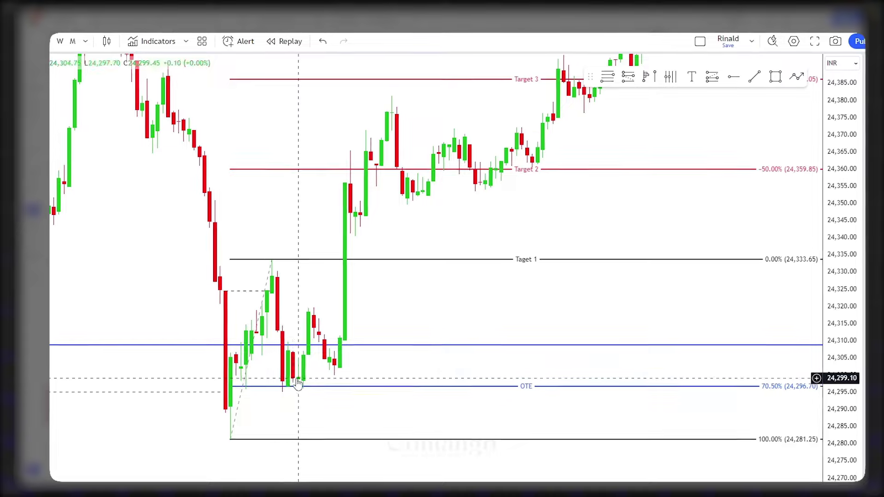
{"action": "left_click_drag", "start_coordinate": [389, 371], "coordinate": [382, 421]}
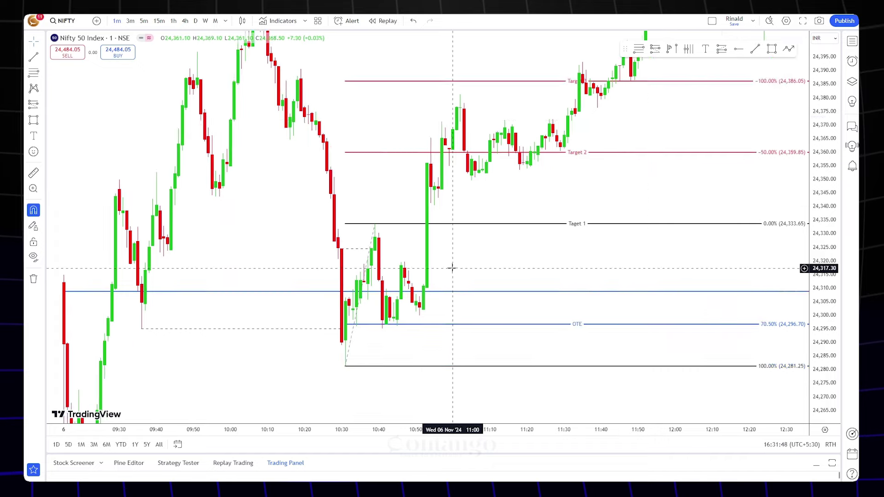
{"action": "left_click_drag", "start_coordinate": [454, 267], "coordinate": [471, 239]}
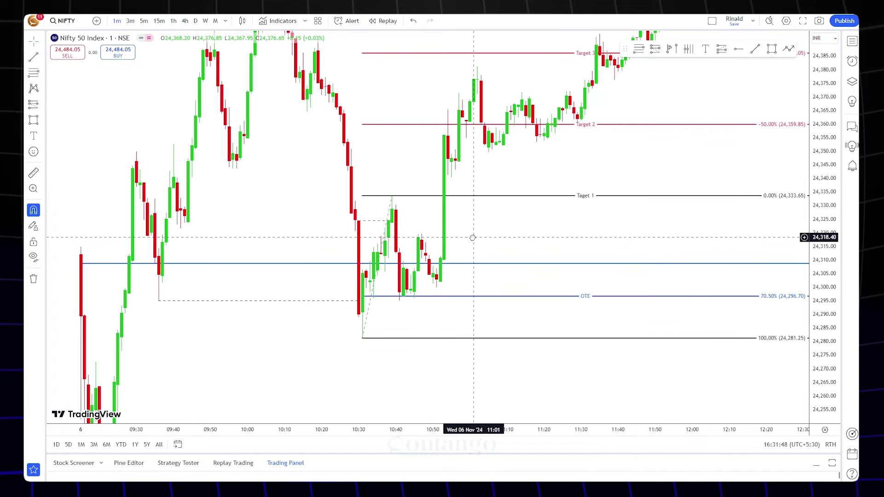
{"action": "left_click", "coordinate": [43, 123]}
{"action": "left_click", "coordinate": [69, 131]}
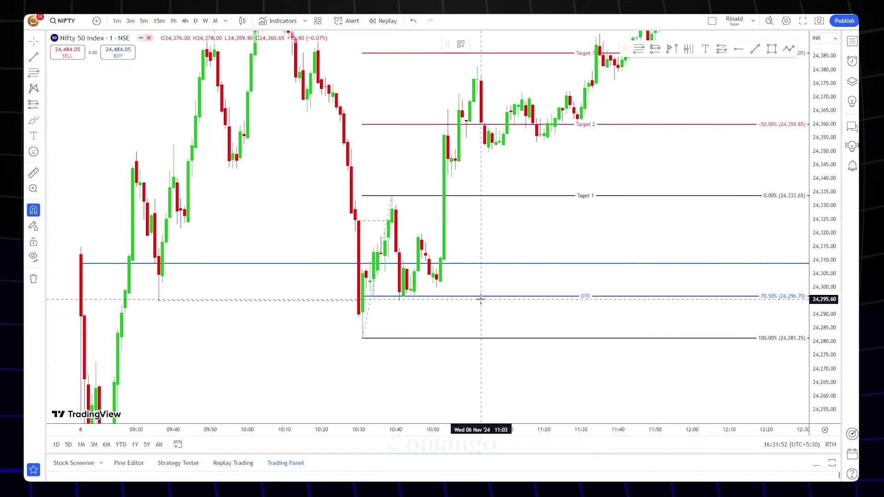
{"action": "left_click_drag", "start_coordinate": [469, 311], "coordinate": [483, 289]}
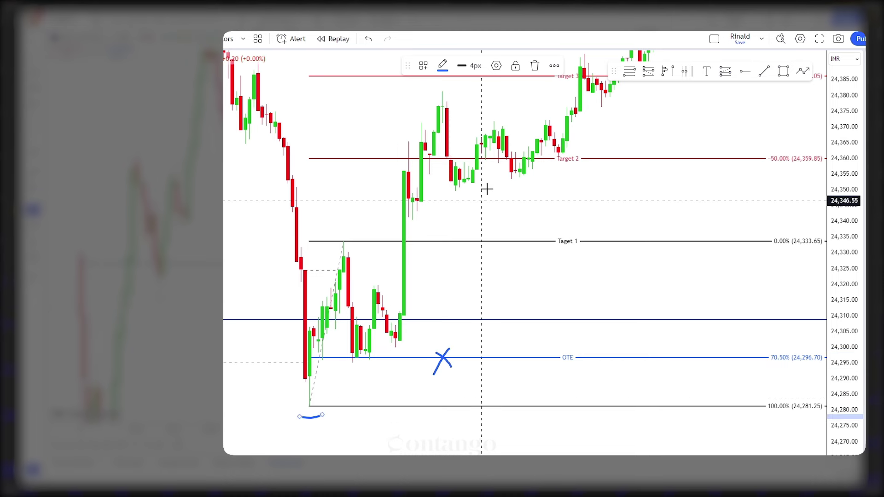
{"action": "left_click_drag", "start_coordinate": [494, 169], "coordinate": [506, 149]}
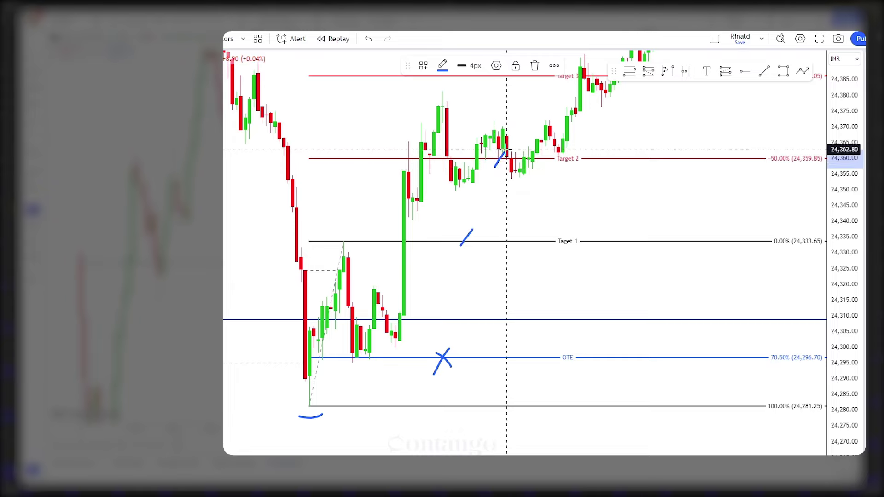
{"action": "left_click_drag", "start_coordinate": [567, 127], "coordinate": [552, 155]}
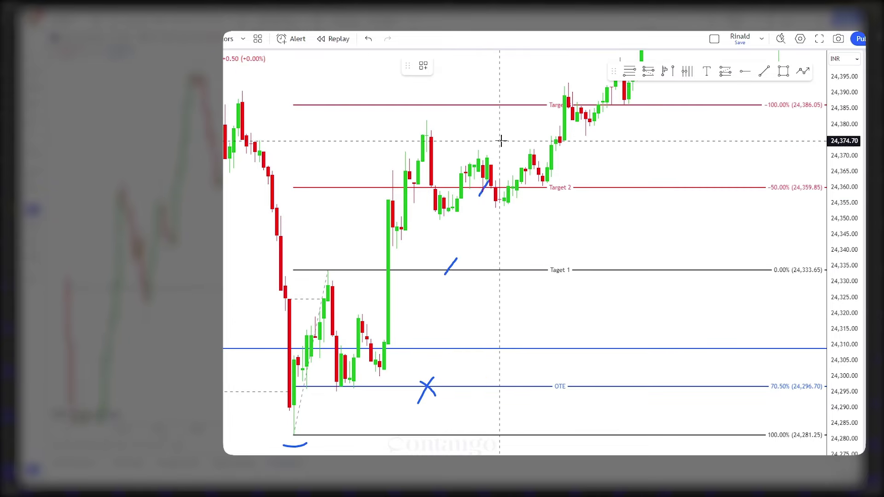
{"action": "left_click_drag", "start_coordinate": [500, 120], "coordinate": [513, 98]}
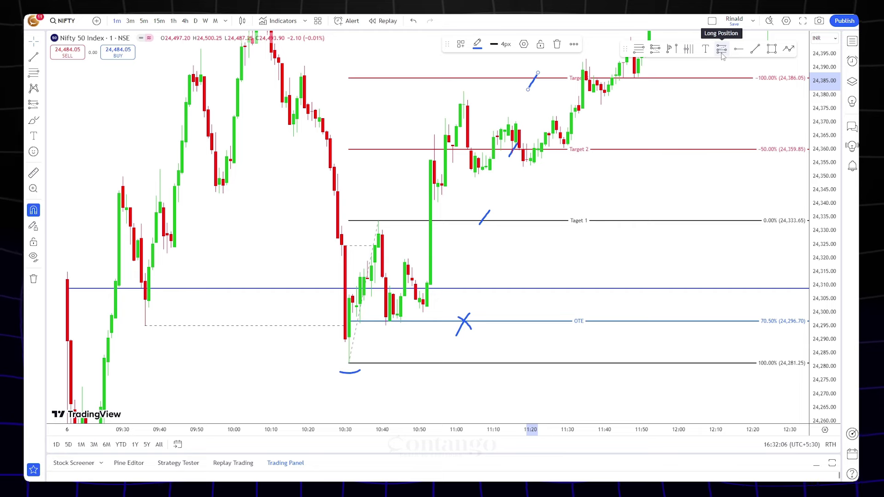
- Place a Long Position with its entry on the OTE level at 24,296.70 and its stop at 24,275.65, below the 100% level
{"action": "left_click", "coordinate": [721, 55]}
{"action": "left_click", "coordinate": [408, 321]}
{"action": "left_click_drag", "start_coordinate": [390, 347], "coordinate": [403, 282]}
{"action": "left_click_drag", "start_coordinate": [421, 395], "coordinate": [422, 315]}
{"action": "left_click_drag", "start_coordinate": [579, 345], "coordinate": [564, 404]}
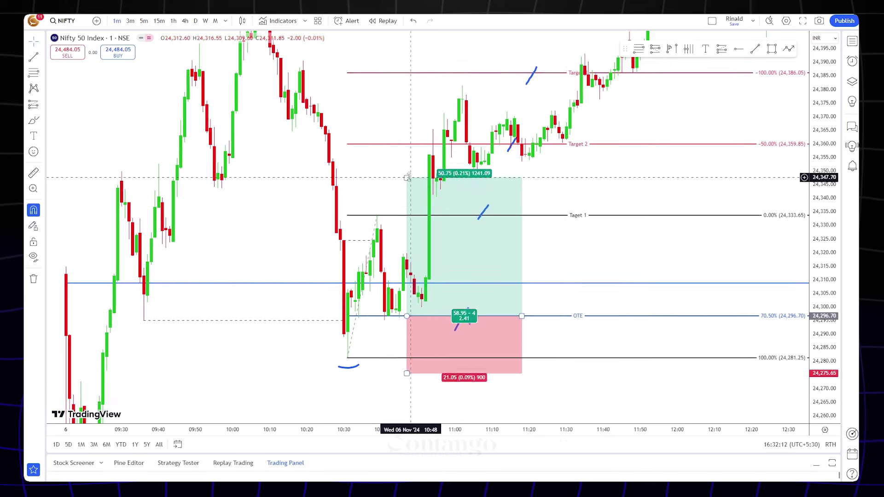
- Raise the long position's profit target to the Target 2 level at 24,359.60, and from there to Target 3 at 24,385.95
{"action": "mouse_move", "coordinate": [407, 177]}
{"action": "left_mouse_down"}
{"action": "mouse_move", "coordinate": [417, 211]}
{"action": "mouse_move", "coordinate": [428, 216]}
{"action": "mouse_move", "coordinate": [414, 145]}
{"action": "left_mouse_up"}
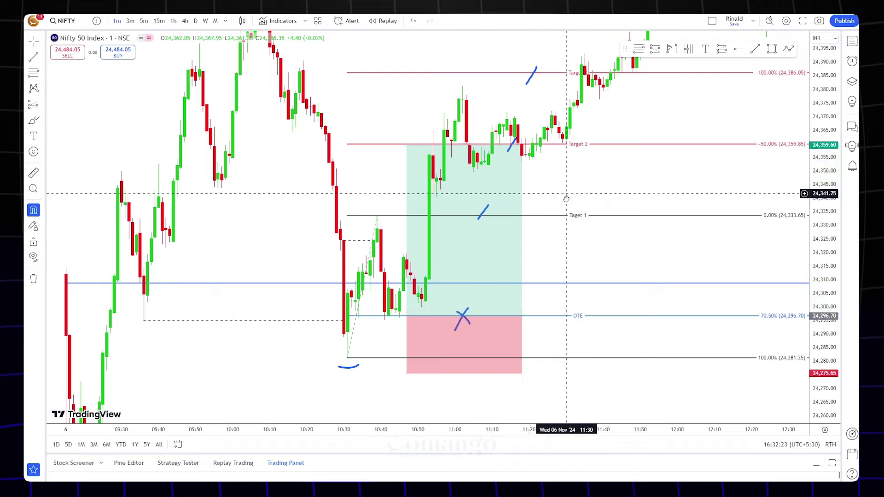
{"action": "left_click_drag", "start_coordinate": [566, 198], "coordinate": [564, 221]}
{"action": "left_click_drag", "start_coordinate": [404, 168], "coordinate": [419, 97]}
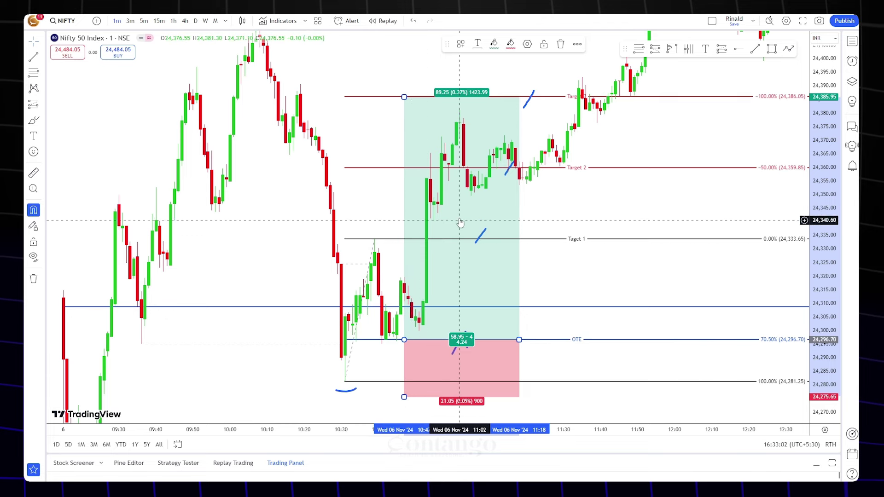
- With the magnet off, draw a horizontal trend line at 24,330.60 inside the profit zone, from about 10:47 to 11:01
{"action": "left_click_drag", "start_coordinate": [828, 273], "coordinate": [782, 254]}
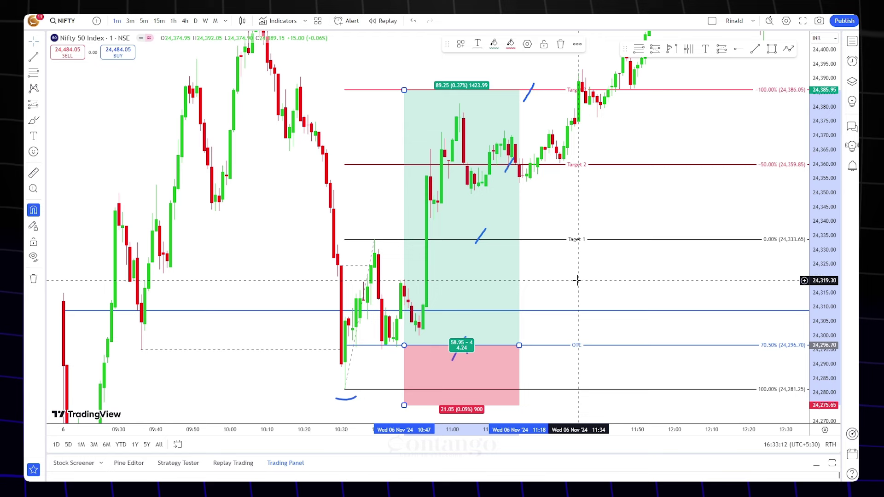
{"action": "left_click_drag", "start_coordinate": [759, 262], "coordinate": [747, 241]}
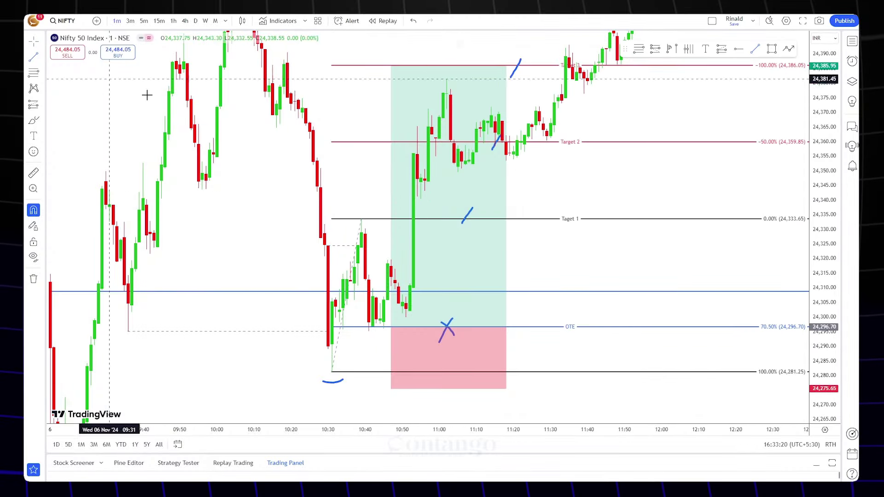
{"action": "left_click", "coordinate": [33, 210]}
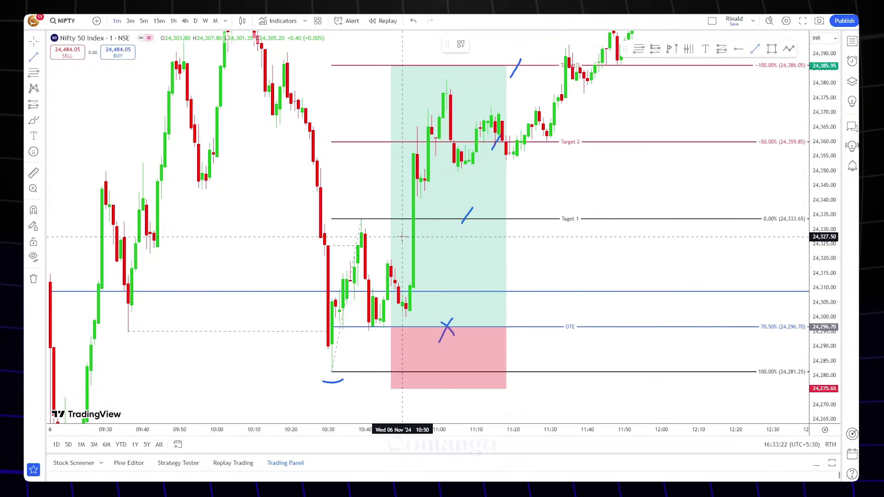
{"action": "left_click", "coordinate": [431, 228]}
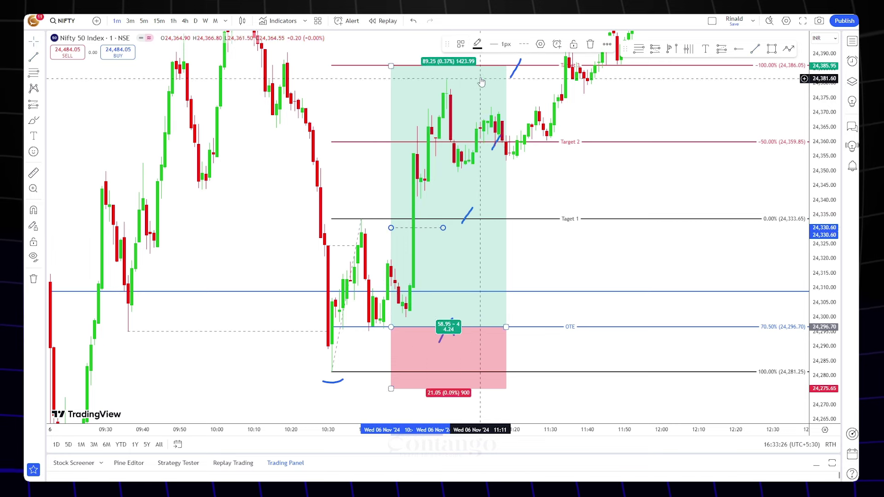
- Make the new line inside the profit zone solid and 2px thick, and change its colour
{"action": "left_click", "coordinate": [524, 44]}
{"action": "left_click", "coordinate": [506, 44]}
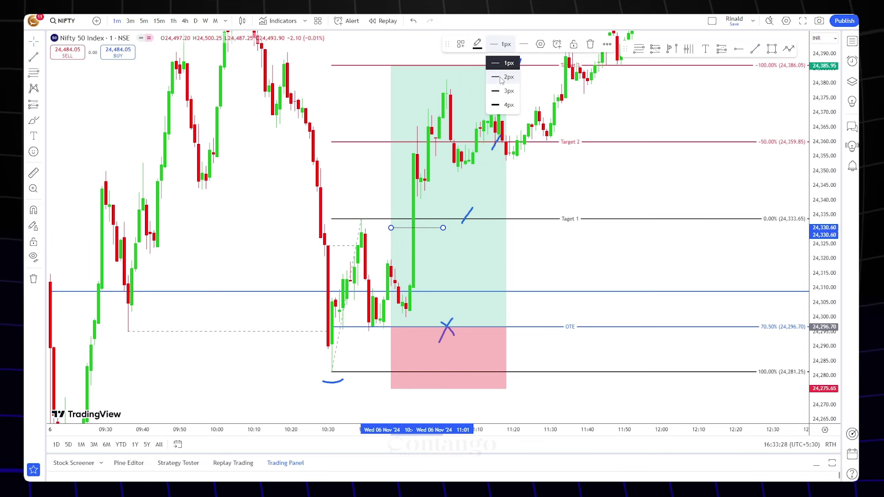
{"action": "left_click", "coordinate": [503, 77]}
{"action": "left_click", "coordinate": [477, 43]}
{"action": "left_click", "coordinate": [477, 73]}
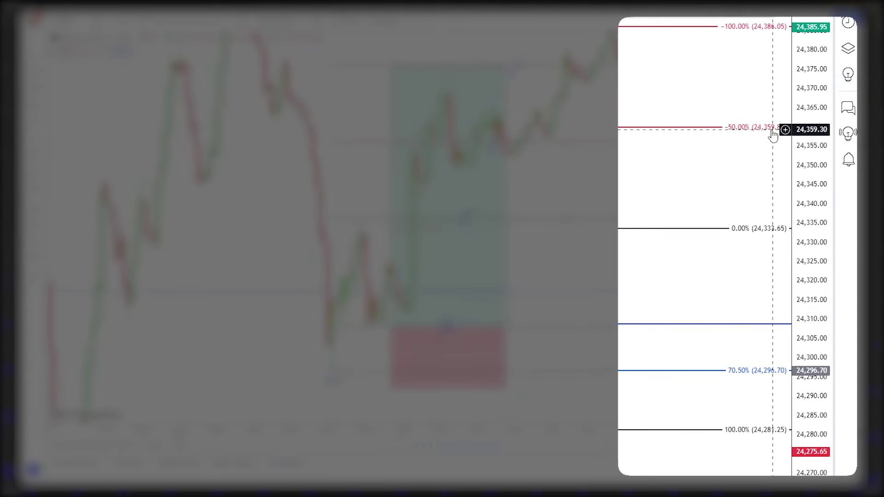
- Draw a horizontal trend line at 24,380.20 near the high inside the profit zone, from 10:53 to 11:11
{"action": "left_click_drag", "start_coordinate": [804, 155], "coordinate": [802, 136]}
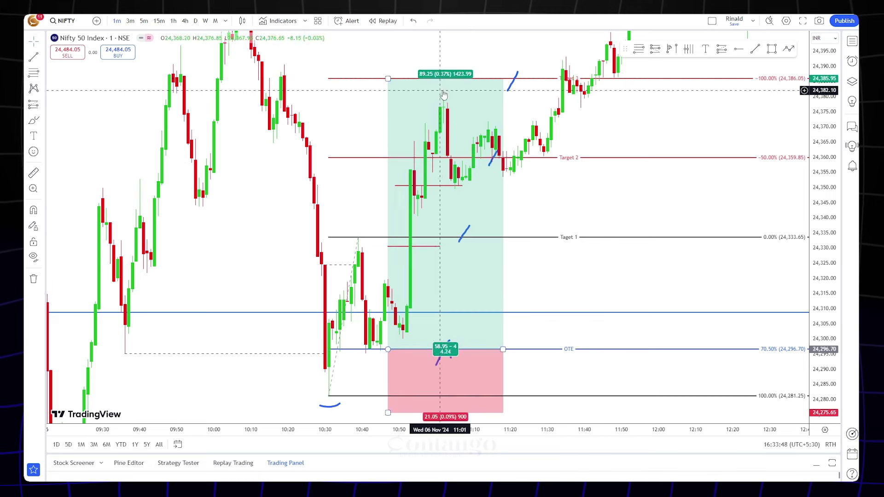
{"action": "left_click", "coordinate": [36, 57]}
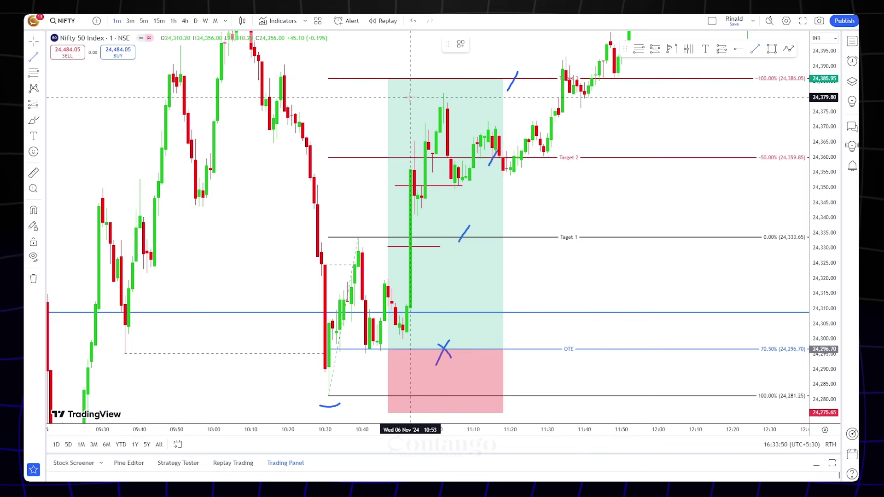
{"action": "left_click", "coordinate": [477, 96]}
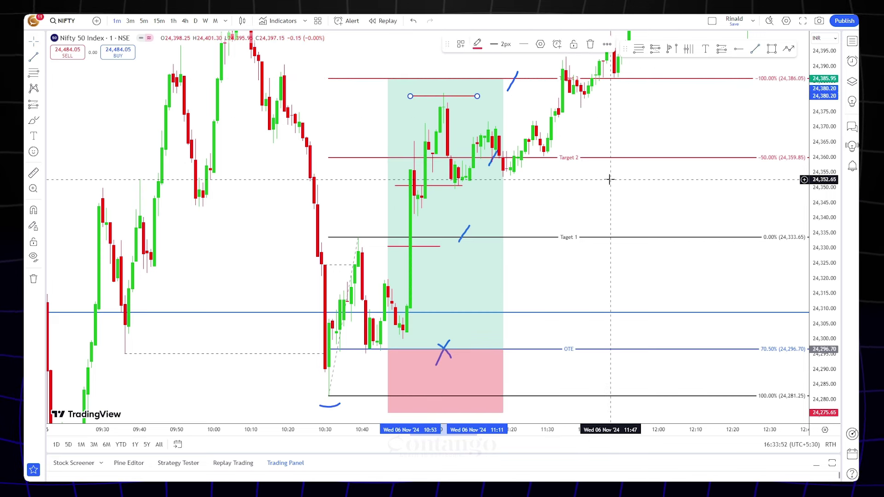
- Brush a blue X just beneath the dashed low line near 24,295, around 10:00
{"action": "left_click_drag", "start_coordinate": [573, 202], "coordinate": [557, 179]}
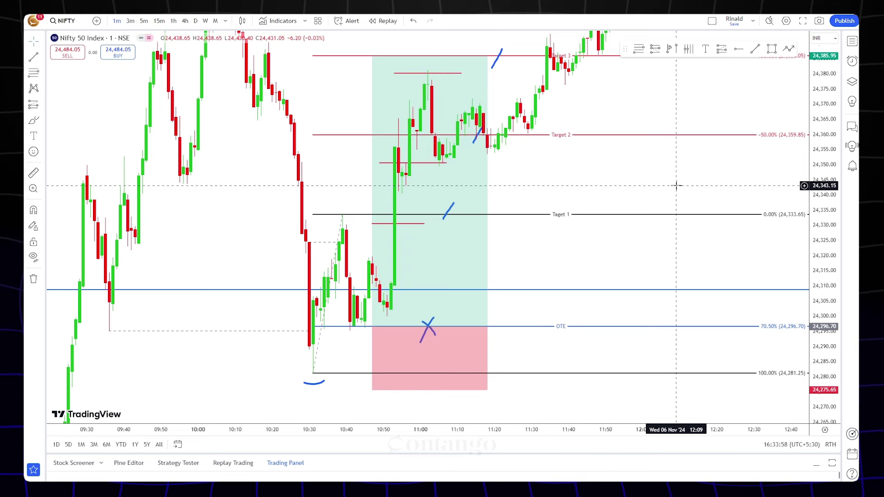
{"action": "left_click_drag", "start_coordinate": [566, 200], "coordinate": [577, 141]}
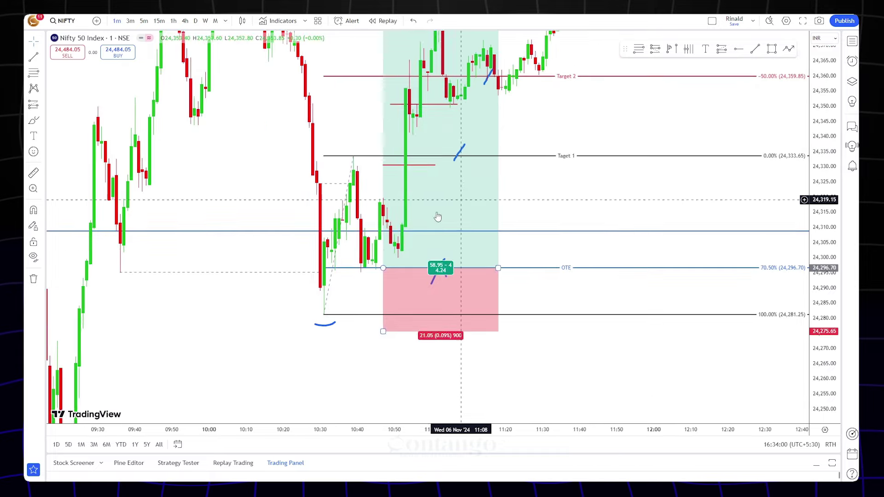
{"action": "left_click", "coordinate": [33, 120]}
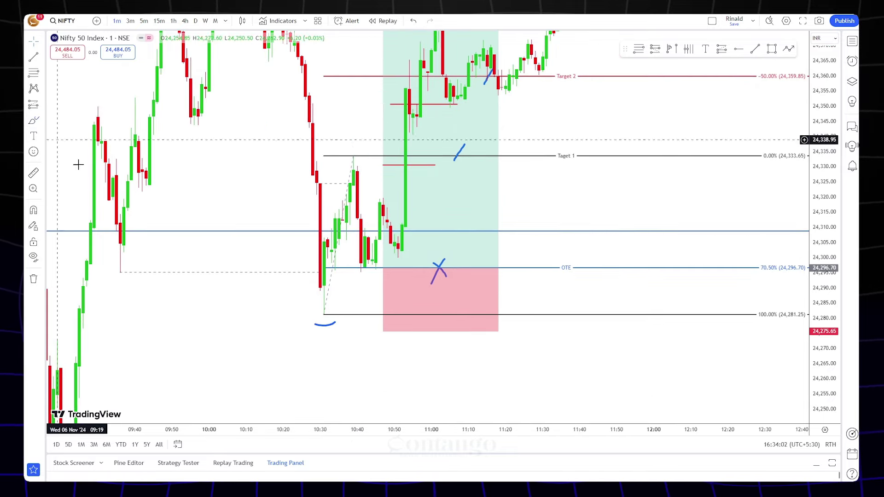
{"action": "mouse_move", "coordinate": [215, 276]}
{"action": "left_mouse_down"}
{"action": "mouse_move", "coordinate": [208, 294]}
{"action": "mouse_move", "coordinate": [223, 291]}
{"action": "mouse_move", "coordinate": [209, 282]}
{"action": "left_mouse_up"}
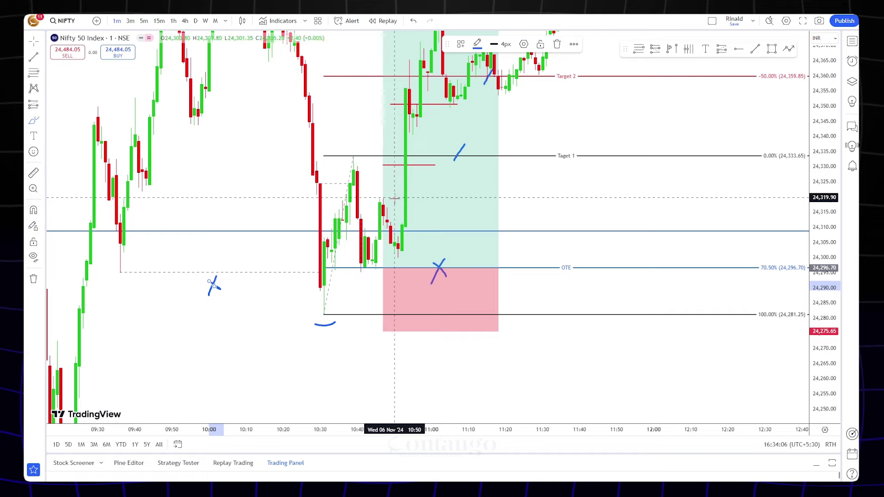
{"action": "key", "text": "Escape"}
- Delete the Fib retracement that carries the OTE and target levels, keeping the long position and brush marks
{"action": "mouse_move", "coordinate": [538, 184]}
{"action": "left_mouse_down"}
{"action": "mouse_move", "coordinate": [536, 245]}
{"action": "mouse_move", "coordinate": [525, 268]}
{"action": "left_mouse_up"}
{"action": "left_click", "coordinate": [529, 240]}
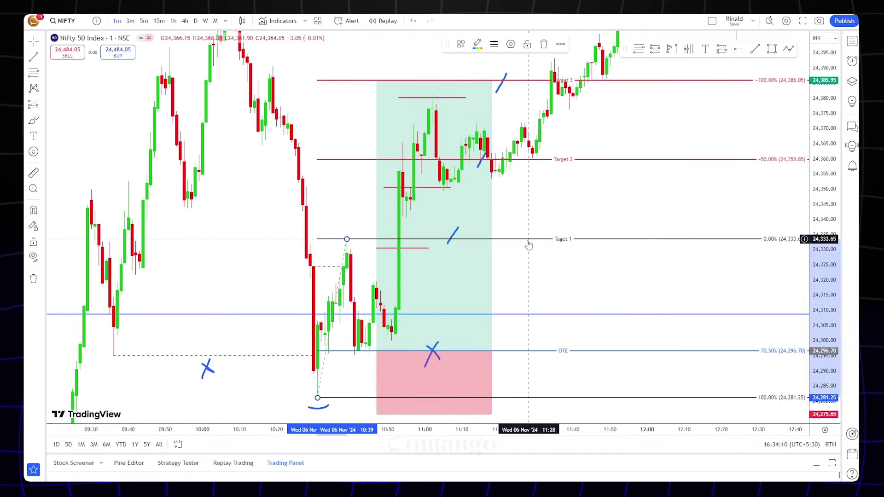
{"action": "left_click", "coordinate": [544, 45]}
- Brush a blue X above the dashed high line near 24,415, around 10:45
{"action": "scroll", "coordinate": [690, 274], "scroll_direction": "down", "scroll_amount": 2}
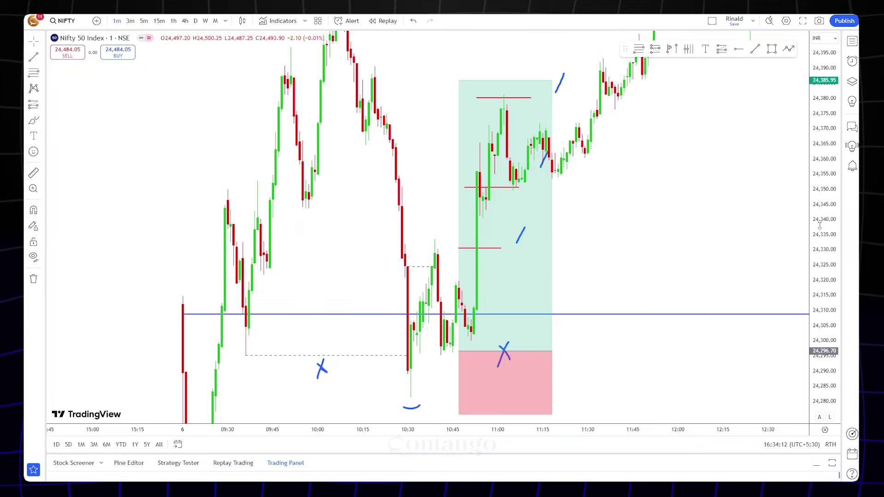
{"action": "left_click_drag", "start_coordinate": [819, 227], "coordinate": [817, 297]}
{"action": "left_click_drag", "start_coordinate": [688, 230], "coordinate": [503, 456]}
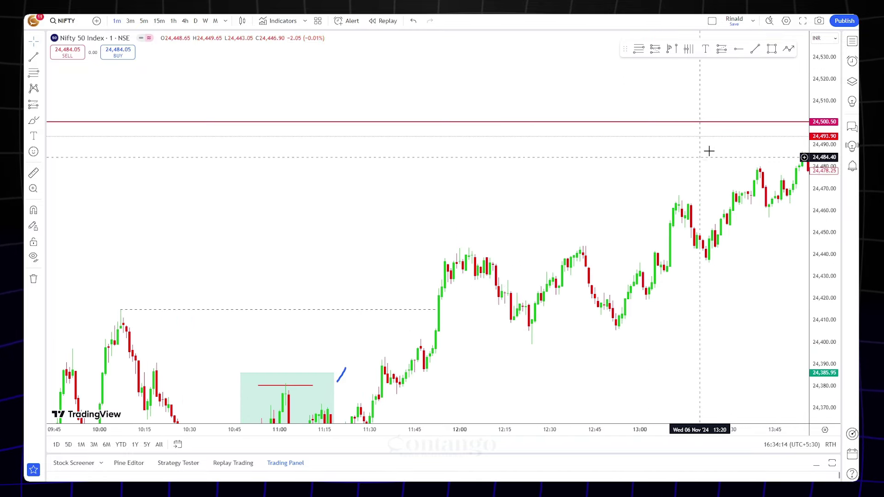
{"action": "scroll", "coordinate": [784, 144], "scroll_direction": "down", "scroll_amount": 2}
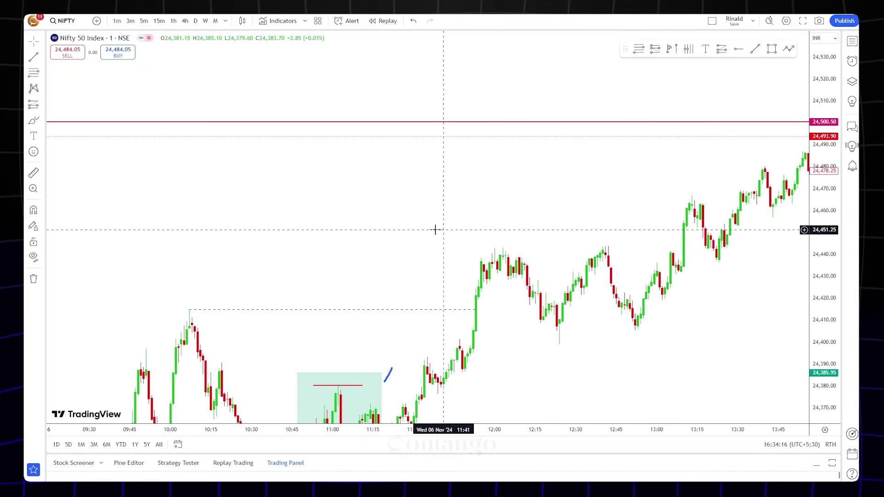
{"action": "left_click_drag", "start_coordinate": [391, 235], "coordinate": [555, 169]}
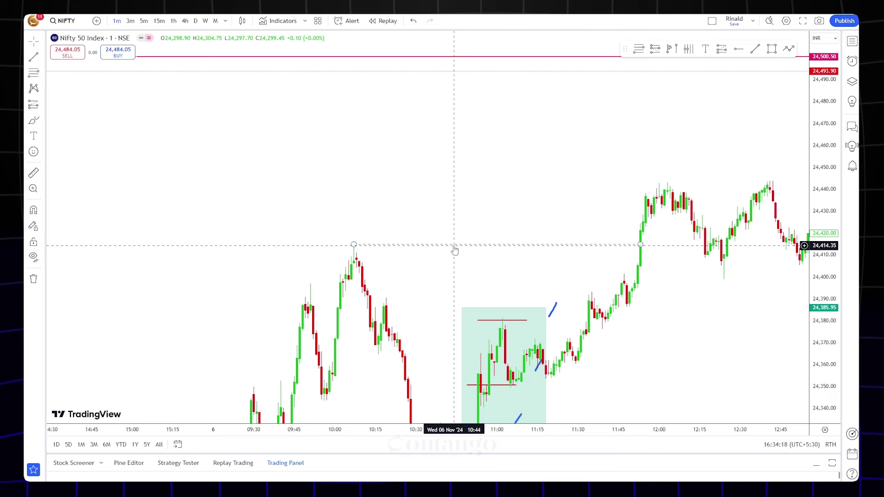
{"action": "left_click", "coordinate": [33, 120]}
{"action": "mouse_move", "coordinate": [469, 210]}
{"action": "left_mouse_down"}
{"action": "mouse_move", "coordinate": [453, 237]}
{"action": "mouse_move", "coordinate": [472, 234]}
{"action": "left_mouse_up"}
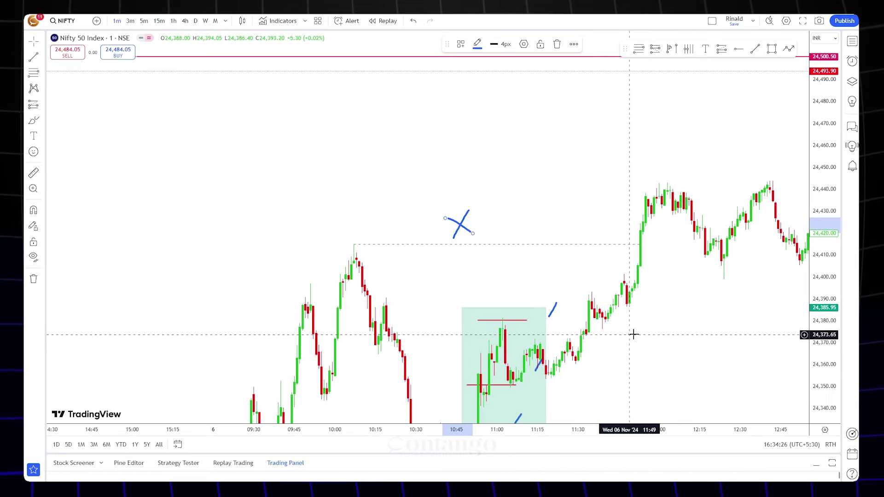
- Draw a Fib retracement from the swing low at 24,386.35 up to the 12:03 swing high at 24,443.05
{"action": "mouse_move", "coordinate": [761, 368]}
{"action": "left_mouse_down"}
{"action": "mouse_move", "coordinate": [680, 320]}
{"action": "mouse_move", "coordinate": [622, 345]}
{"action": "left_mouse_up"}
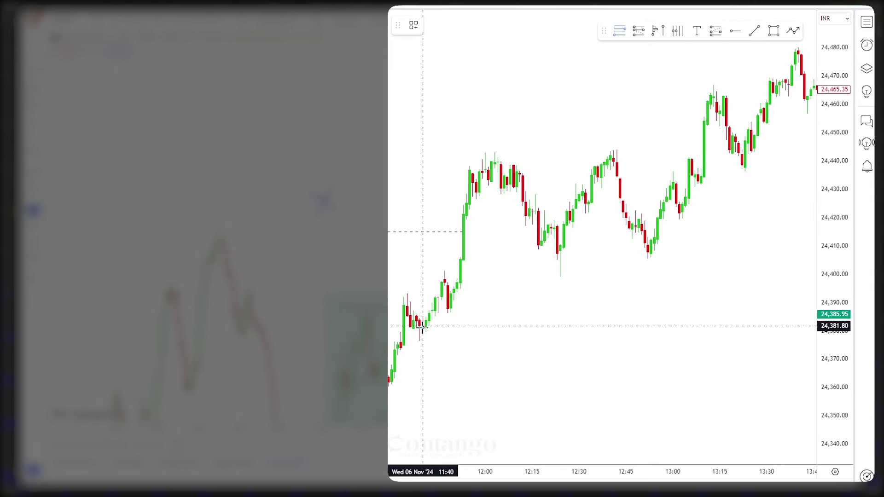
{"action": "left_click", "coordinate": [447, 313]}
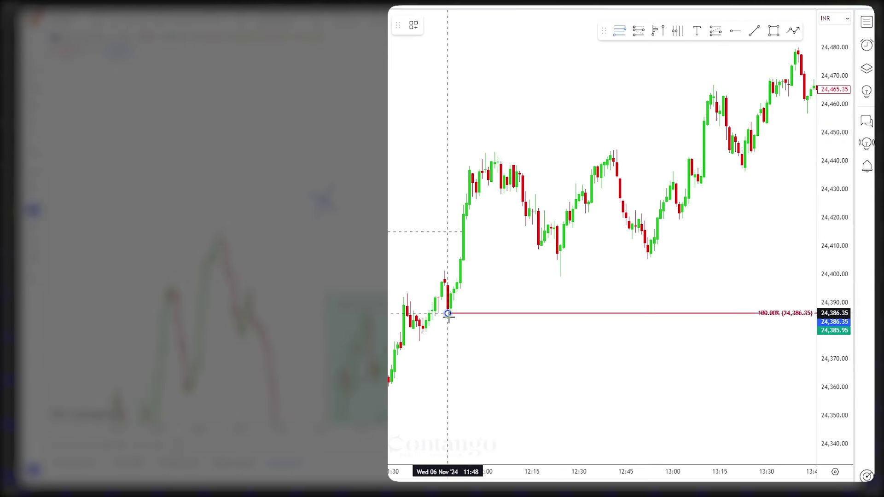
{"action": "left_click", "coordinate": [495, 152]}
- Examine how price reacts to the new Fib's 70.50%, 0%, -50% and -100% levels and compare with the earlier long trade
{"action": "mouse_move", "coordinate": [578, 286]}
{"action": "left_mouse_down"}
{"action": "mouse_move", "coordinate": [488, 290]}
{"action": "mouse_move", "coordinate": [452, 316]}
{"action": "left_mouse_up"}
{"action": "left_click_drag", "start_coordinate": [603, 244], "coordinate": [542, 290]}
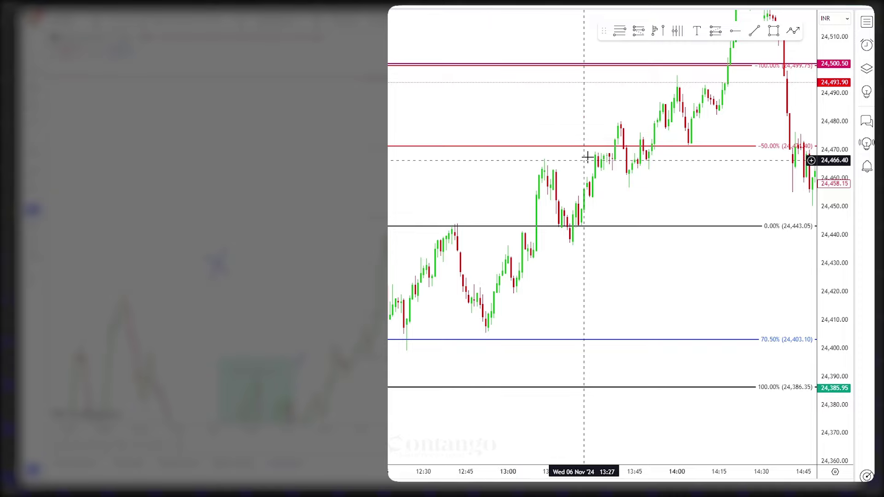
{"action": "left_click_drag", "start_coordinate": [768, 89], "coordinate": [698, 138]}
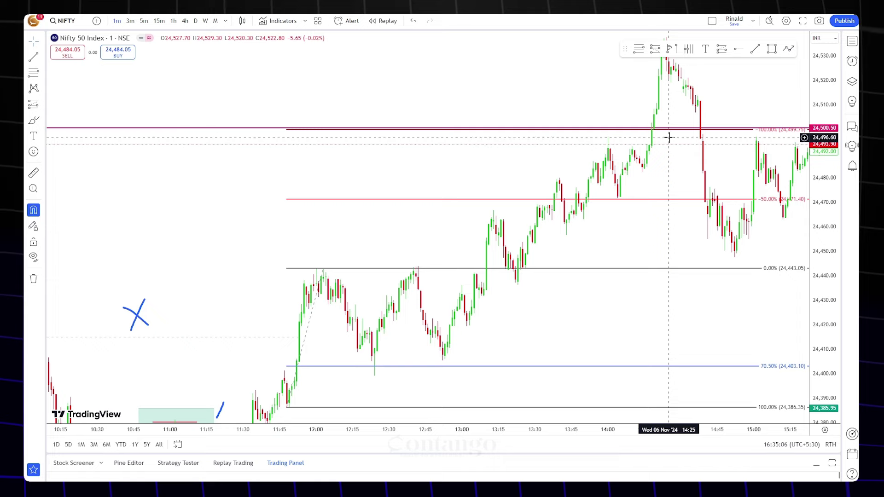
{"action": "left_click_drag", "start_coordinate": [659, 162], "coordinate": [679, 117]}
{"action": "left_click_drag", "start_coordinate": [823, 290], "coordinate": [823, 235]}
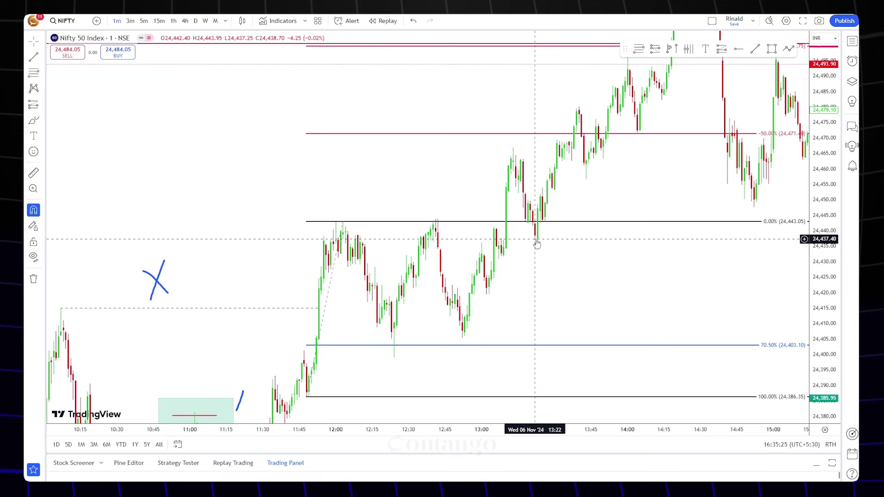
{"action": "left_click_drag", "start_coordinate": [643, 171], "coordinate": [640, 246]}
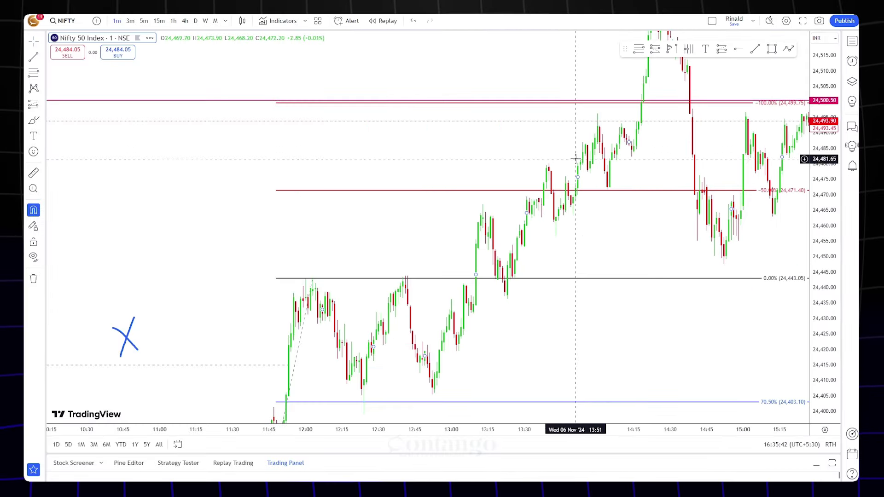
{"action": "left_click_drag", "start_coordinate": [519, 347], "coordinate": [732, 236]}
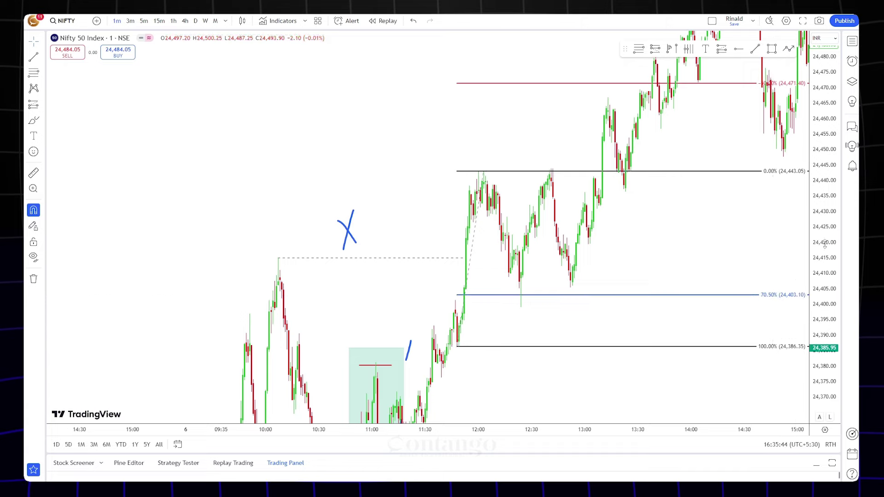
{"action": "left_click_drag", "start_coordinate": [825, 245], "coordinate": [825, 344]}
{"action": "left_click_drag", "start_coordinate": [593, 344], "coordinate": [598, 296]}
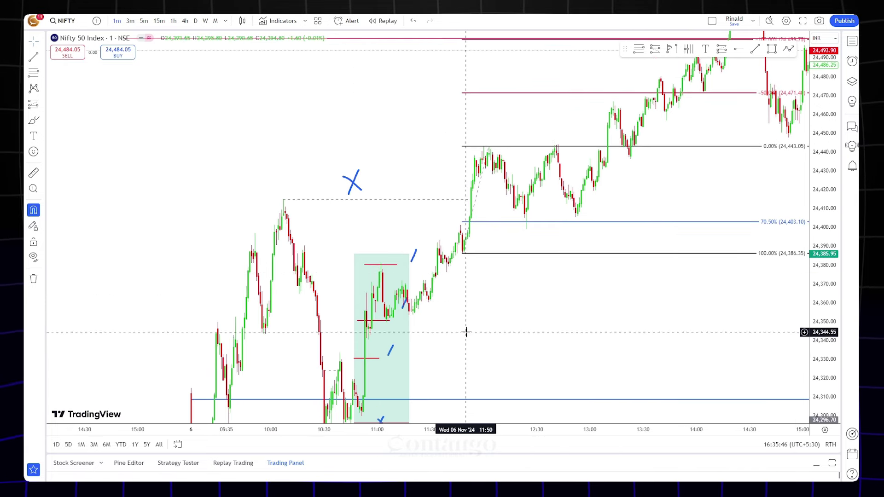
{"action": "left_click_drag", "start_coordinate": [465, 332], "coordinate": [514, 260]}
{"action": "scroll", "coordinate": [507, 272], "scroll_direction": "right", "scroll_amount": 3}
{"action": "mouse_move", "coordinate": [478, 247]}
{"action": "left_mouse_down"}
{"action": "mouse_move", "coordinate": [511, 209]}
{"action": "mouse_move", "coordinate": [509, 250]}
{"action": "mouse_move", "coordinate": [470, 298]}
{"action": "left_mouse_up"}
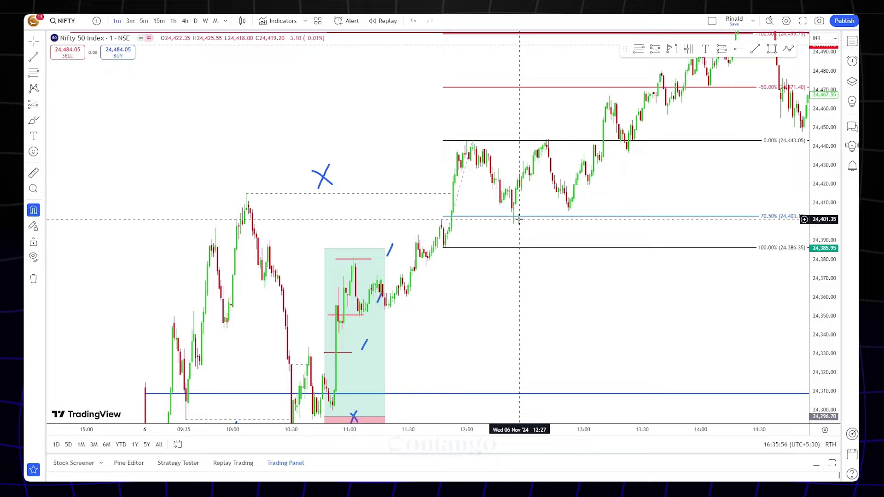
{"action": "left_click_drag", "start_coordinate": [631, 179], "coordinate": [588, 254]}
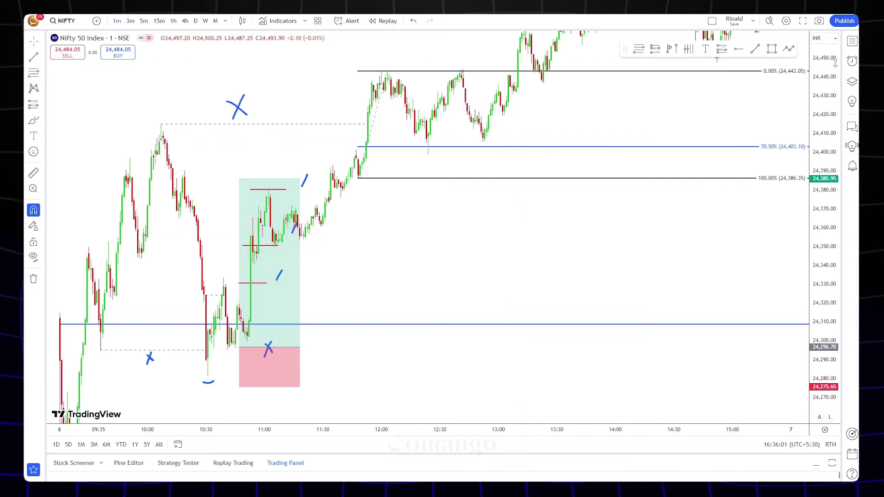
{"action": "left_click_drag", "start_coordinate": [672, 111], "coordinate": [622, 219]}
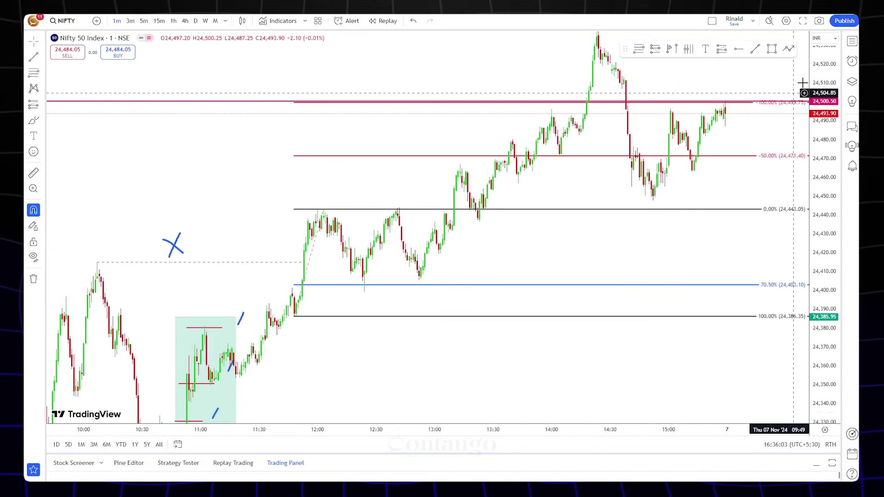
- Switch the chart to HDFC Bank from the watchlist and set it to the 5-minute timeframe
{"action": "left_click", "coordinate": [852, 41]}
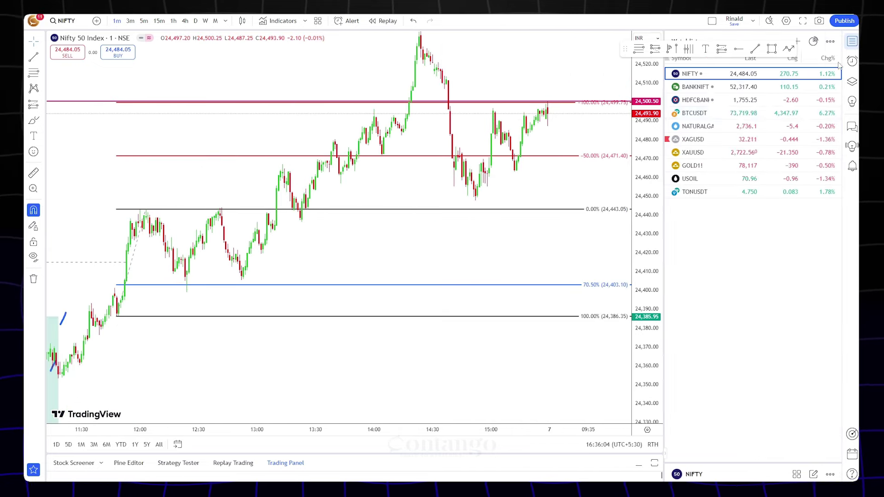
{"action": "left_click", "coordinate": [728, 100]}
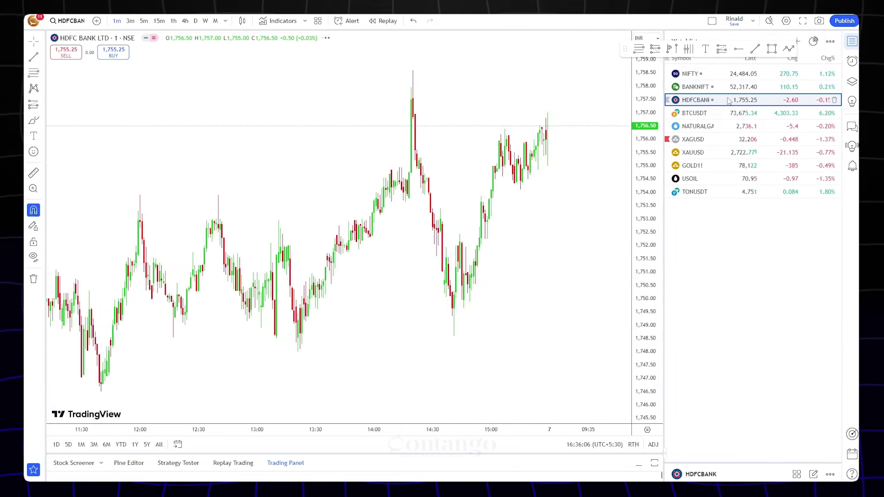
{"action": "left_click", "coordinate": [852, 41]}
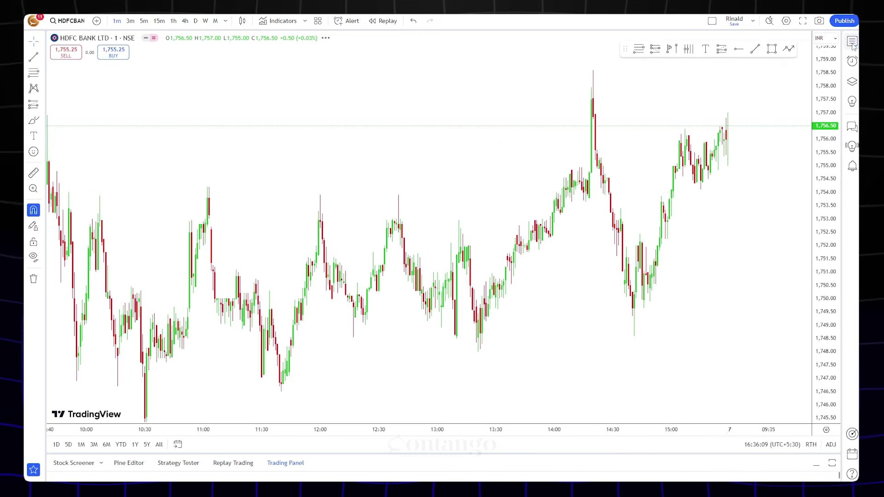
{"action": "scroll", "coordinate": [761, 192], "scroll_direction": "down", "scroll_amount": 5}
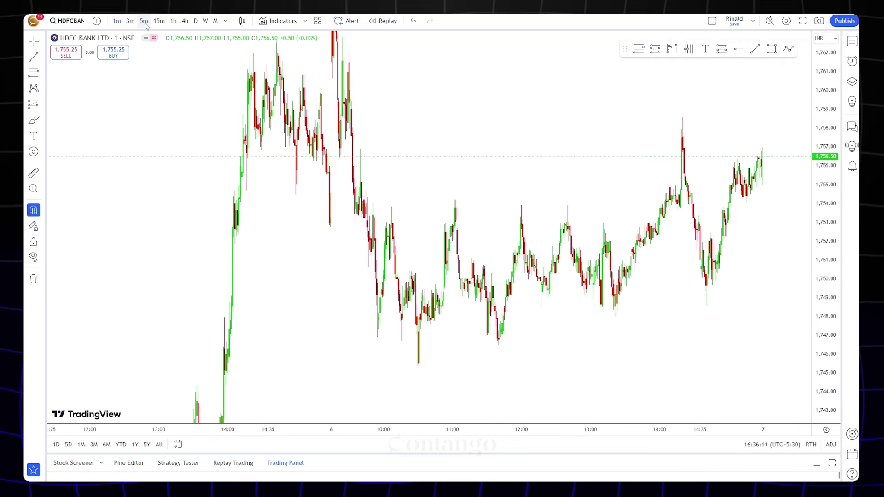
{"action": "left_click", "coordinate": [145, 22]}
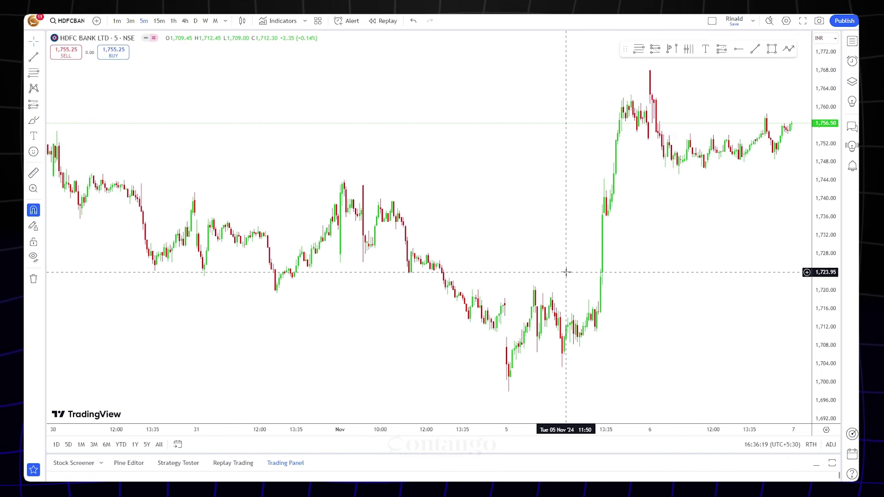
- Draw a horizontal trend line at 1,708.40 from 22 October to 5 November and brush a blue X beneath its middle
{"action": "scroll", "coordinate": [568, 263], "scroll_direction": "down", "scroll_amount": 5}
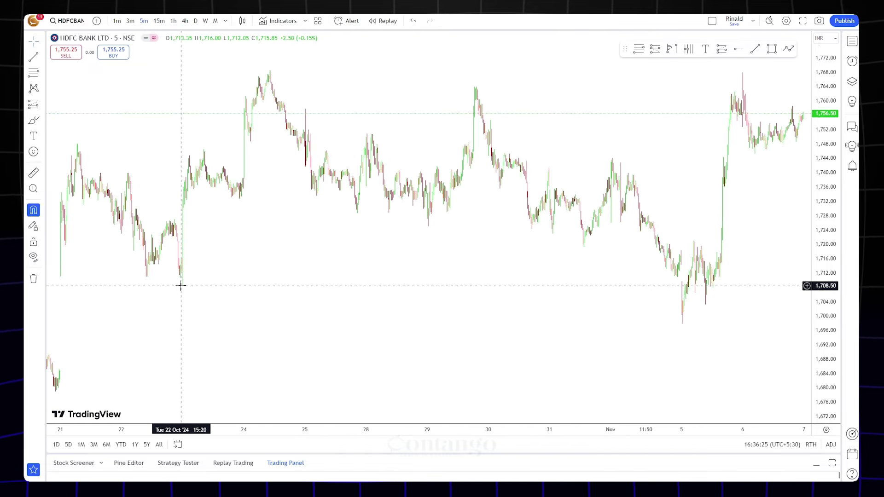
{"action": "left_click", "coordinate": [122, 286]}
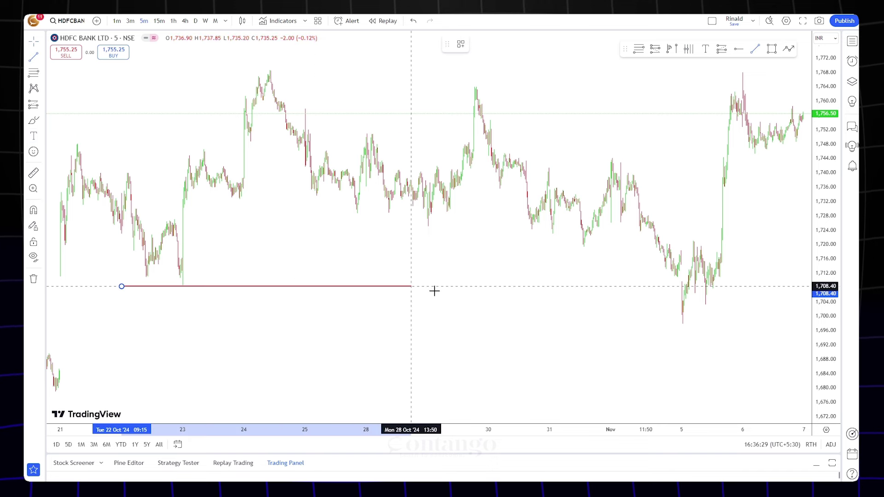
{"action": "left_click", "coordinate": [682, 287]}
{"action": "left_click", "coordinate": [34, 120]}
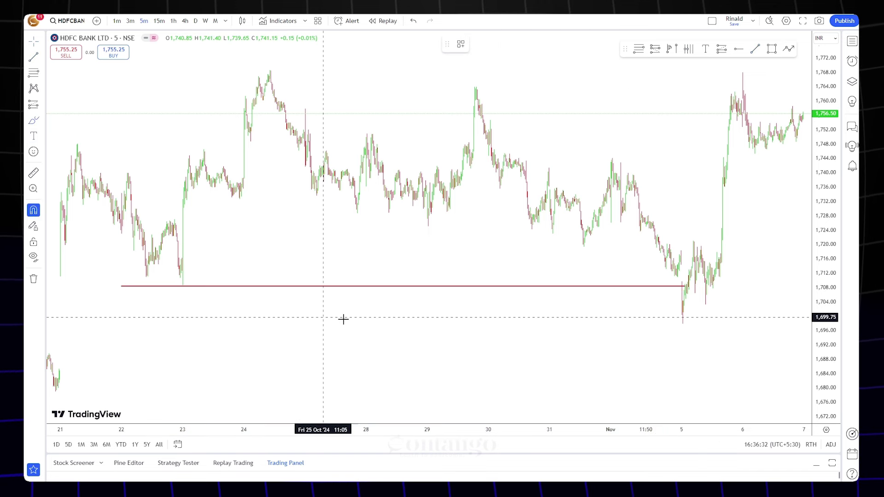
{"action": "left_click_drag", "start_coordinate": [426, 293], "coordinate": [413, 314]}
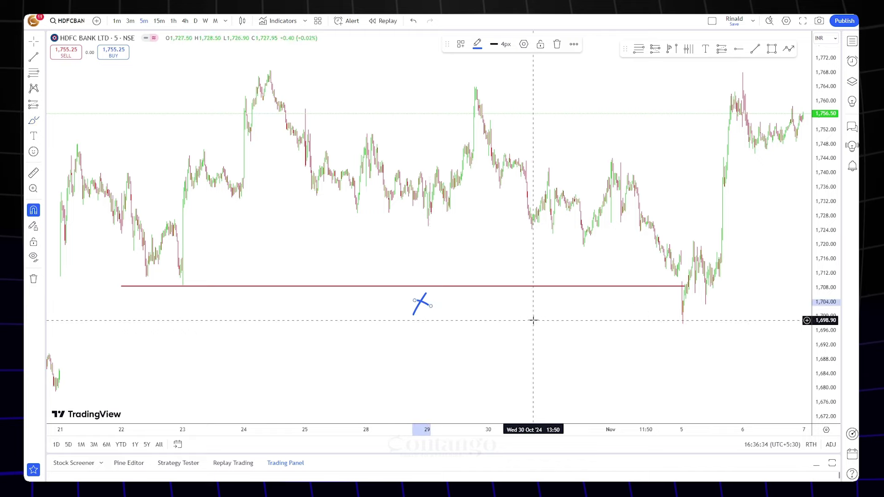
- Draw a short horizontal trend line at about 1,718 from the swing high before the 5 November gap to the rally, coloured blue
{"action": "scroll", "coordinate": [763, 316], "scroll_direction": "up", "scroll_amount": 5}
{"action": "left_click_drag", "start_coordinate": [675, 341], "coordinate": [601, 244]}
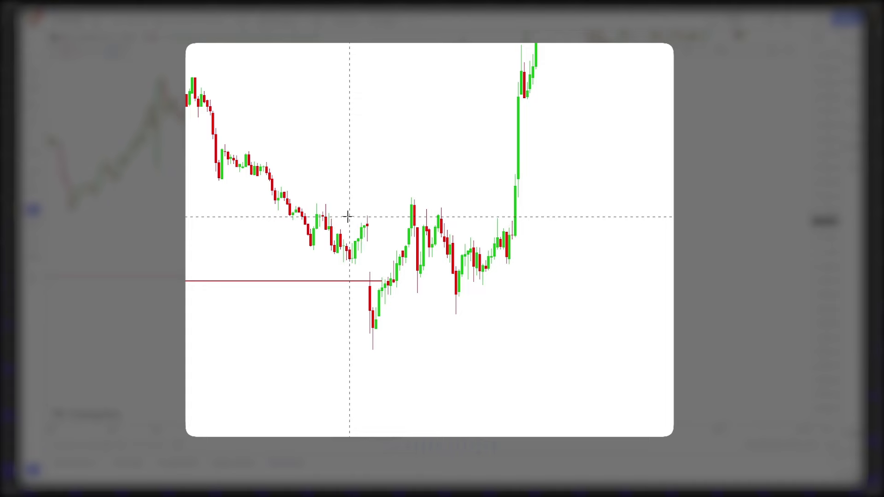
{"action": "right_click", "coordinate": [411, 217]}
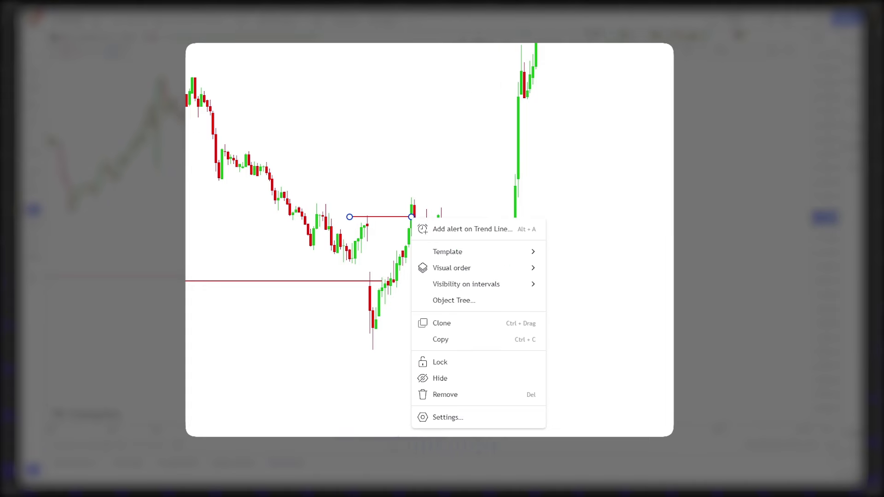
{"action": "left_click", "coordinate": [481, 34]}
{"action": "left_click", "coordinate": [554, 47]}
{"action": "left_click", "coordinate": [428, 212]}
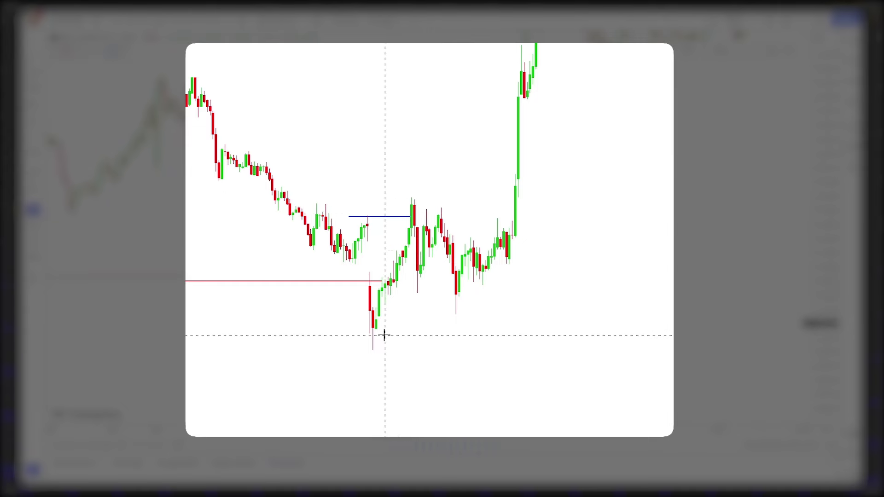
- Draw a Fib retracement from the 5 November swing low at 1,697.90 up to the swing high at 1,721.10
{"action": "mouse_move", "coordinate": [819, 251]}
{"action": "left_mouse_down"}
{"action": "mouse_move", "coordinate": [819, 263]}
{"action": "mouse_move", "coordinate": [819, 237]}
{"action": "left_mouse_up"}
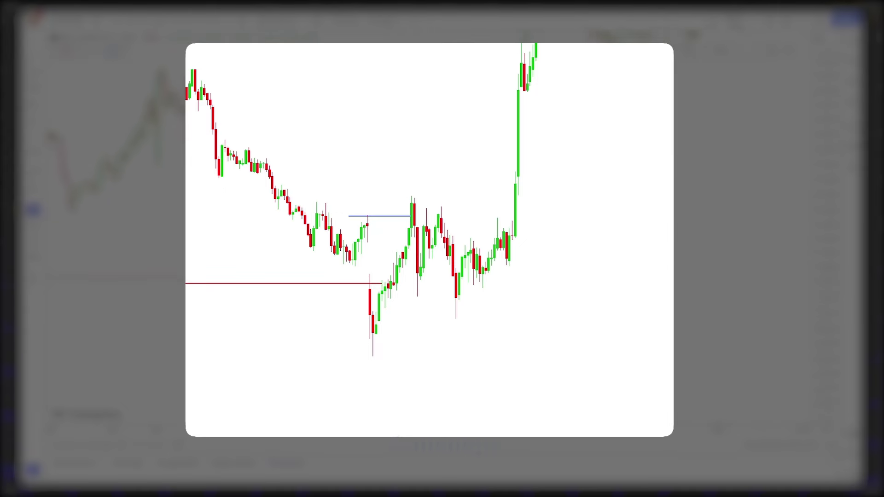
{"action": "left_click_drag", "start_coordinate": [626, 248], "coordinate": [677, 236]}
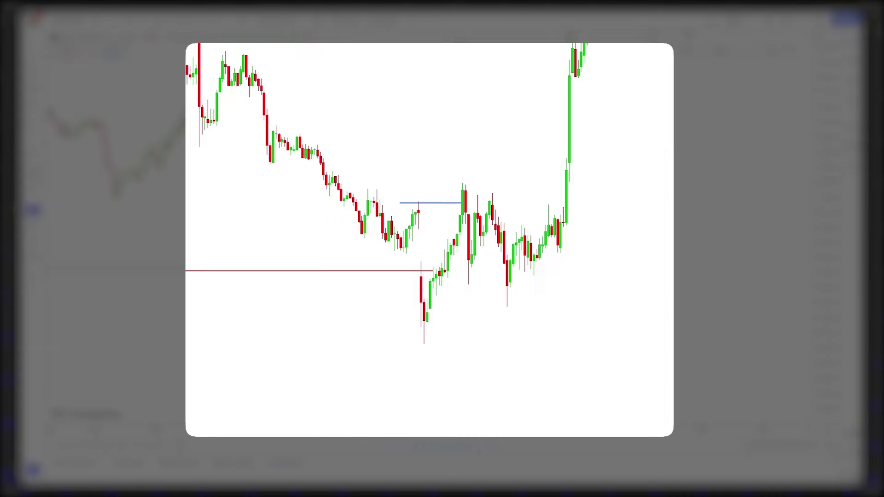
{"action": "left_click", "coordinate": [423, 344]}
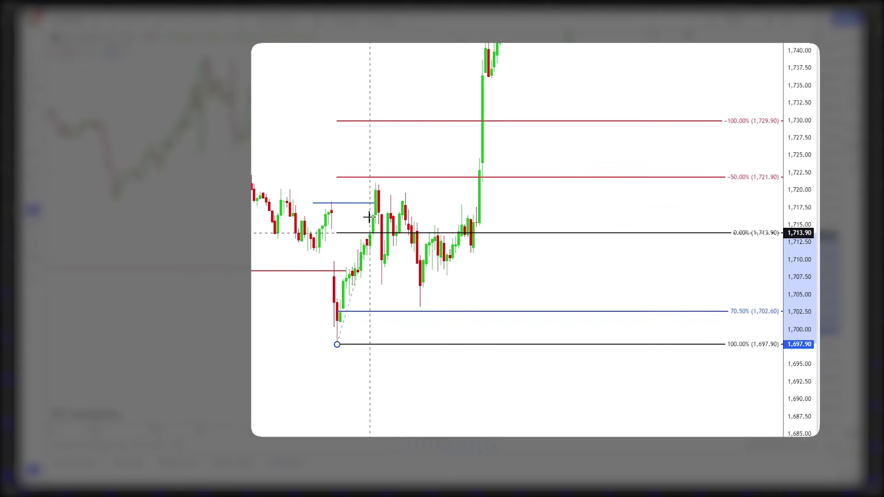
{"action": "left_click", "coordinate": [462, 183]}
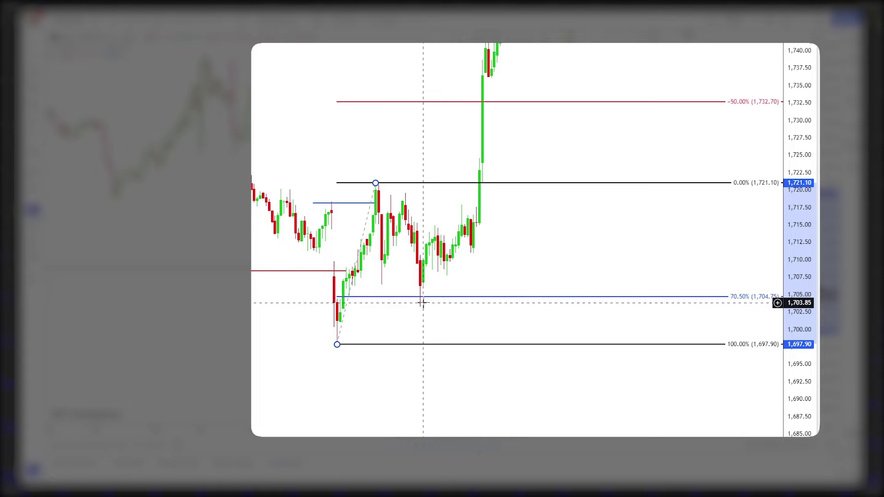
- Examine how price reacts to the Fib's 70.50% entry level and its -50% and -100% target levels
{"action": "left_click_drag", "start_coordinate": [527, 197], "coordinate": [500, 279]}
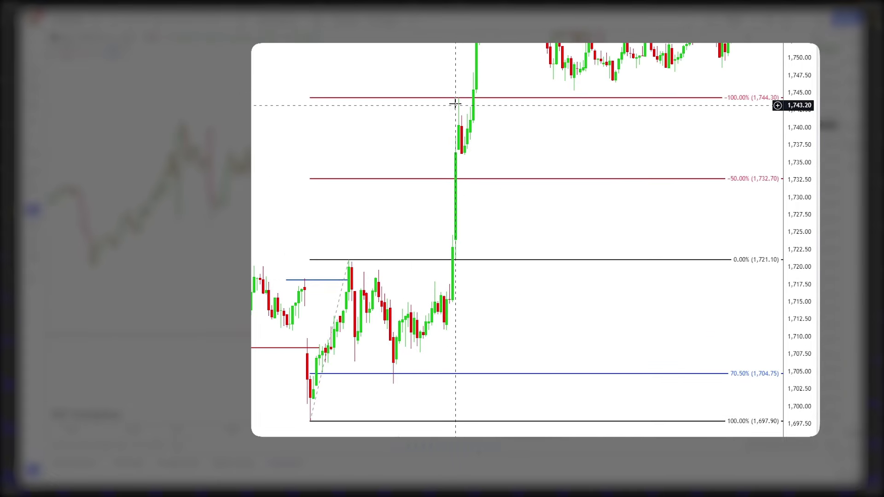
{"action": "left_click_drag", "start_coordinate": [796, 276], "coordinate": [794, 248]}
{"action": "left_click_drag", "start_coordinate": [763, 277], "coordinate": [751, 250]}
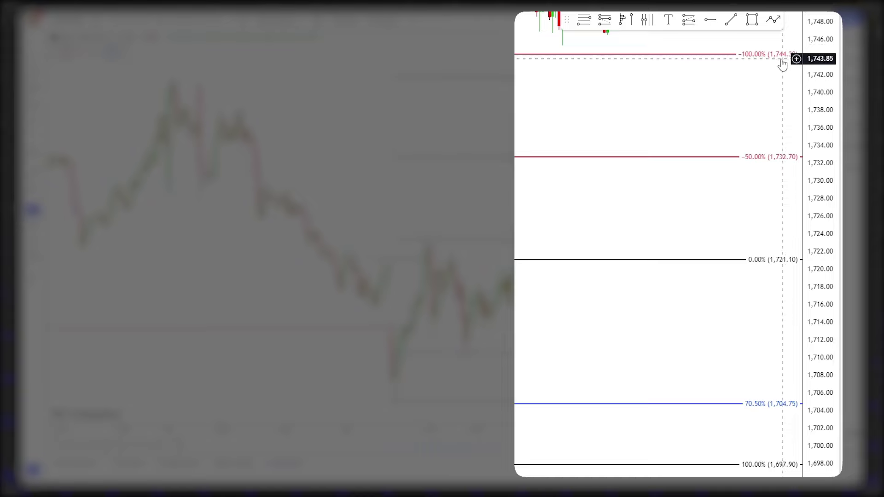
{"action": "left_click_drag", "start_coordinate": [702, 71], "coordinate": [689, 258]}
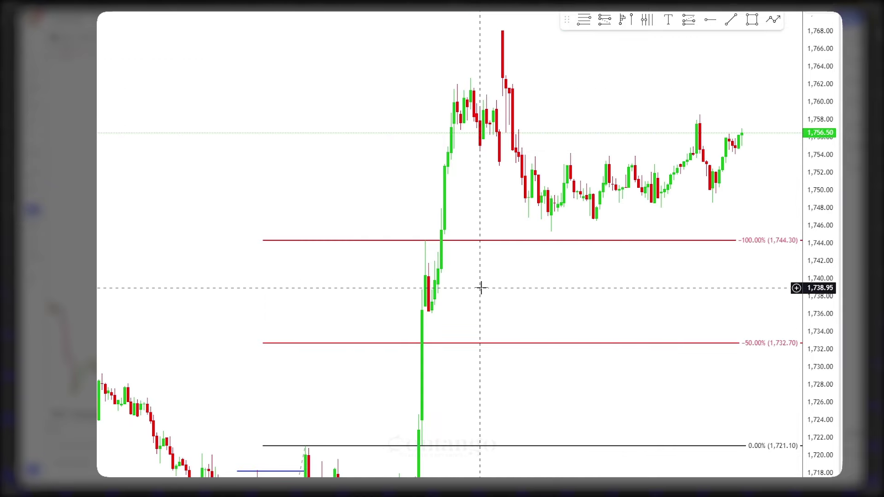
{"action": "left_click_drag", "start_coordinate": [480, 288], "coordinate": [490, 138]}
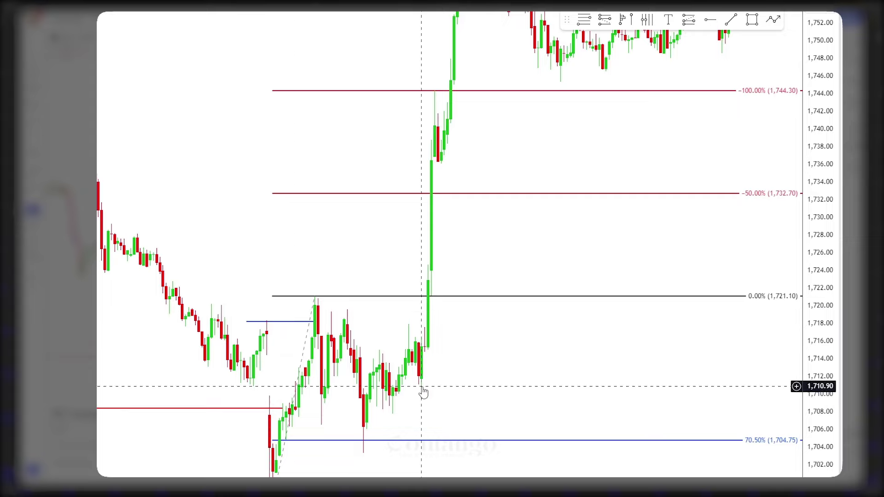
{"action": "left_click_drag", "start_coordinate": [421, 386], "coordinate": [423, 335]}
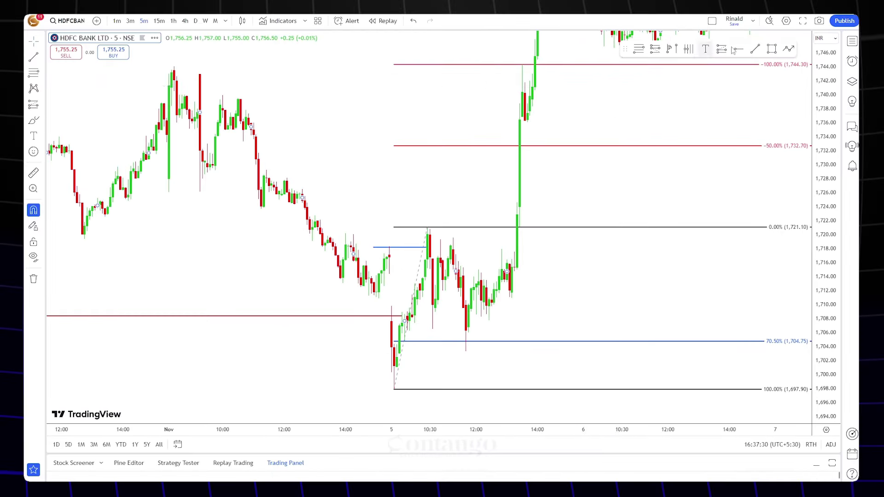
- Switch the chart back to Nifty 50 from the watchlist and close the watchlist
{"action": "left_click", "coordinate": [851, 43]}
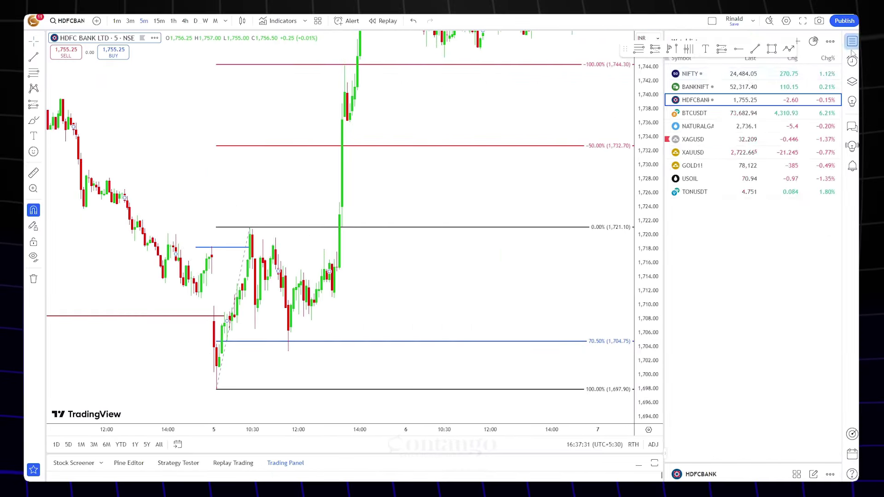
{"action": "left_click", "coordinate": [714, 75]}
{"action": "left_click", "coordinate": [852, 42]}
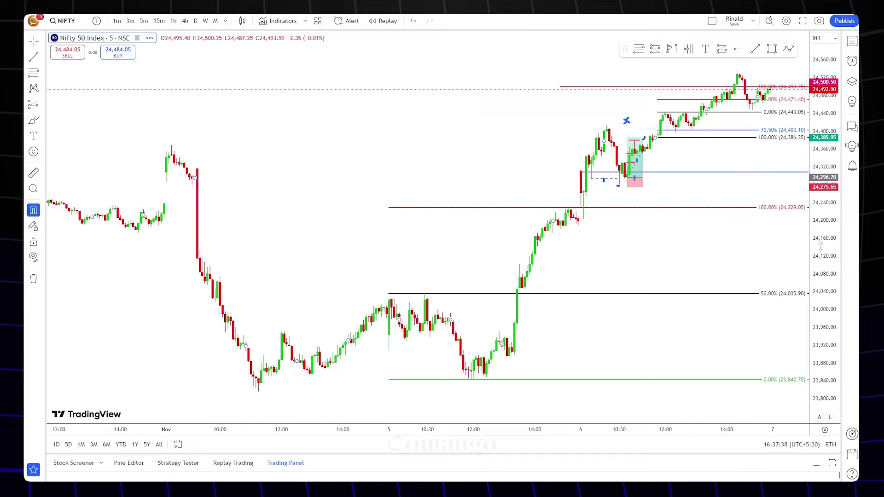
- Remove all drawings from the Nifty 50 chart
{"action": "left_click_drag", "start_coordinate": [820, 245], "coordinate": [830, 169]}
{"action": "left_click_drag", "start_coordinate": [734, 189], "coordinate": [645, 264]}
{"action": "left_click_drag", "start_coordinate": [779, 262], "coordinate": [774, 230]}
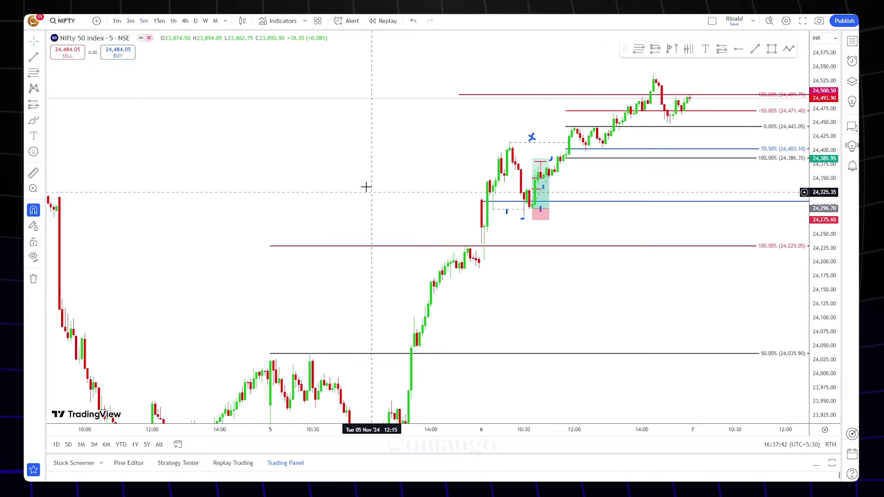
{"action": "left_click", "coordinate": [34, 279]}
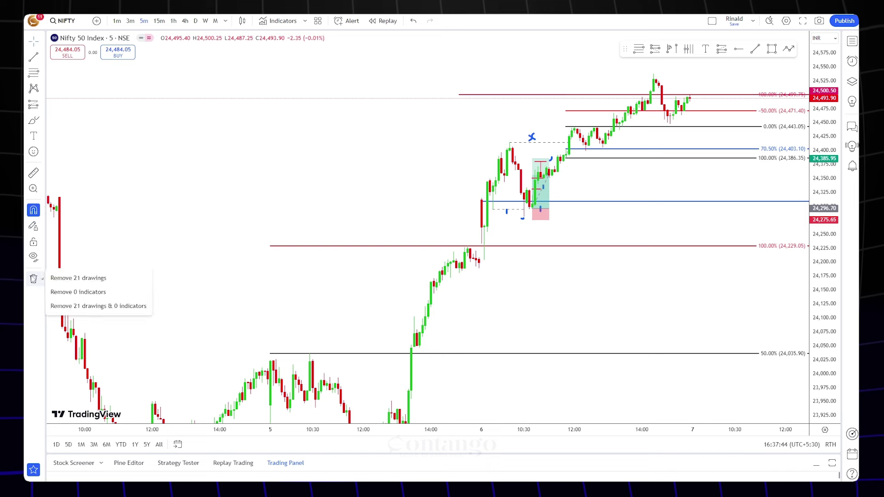
{"action": "left_click", "coordinate": [79, 278]}
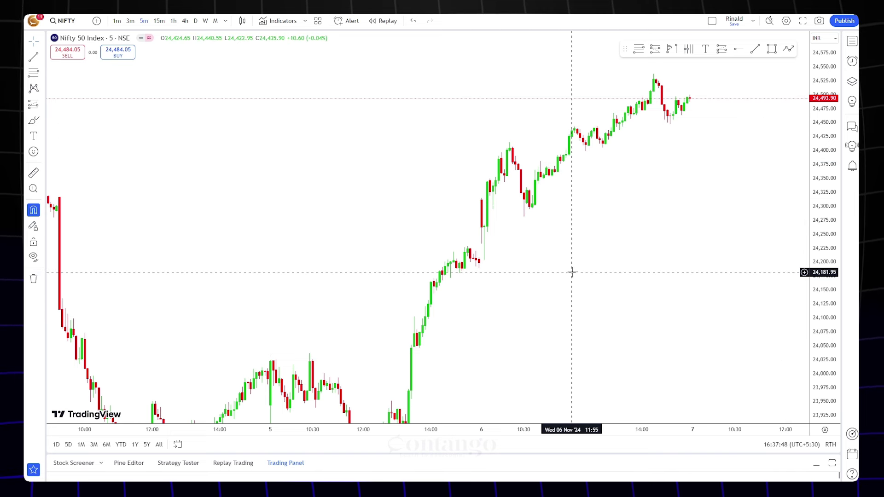
- Set the daily timeframe, add a horizontal ray at the 6 November candle's open of 24,308.75 and colour it blue
{"action": "scroll", "coordinate": [572, 271], "scroll_direction": "up", "scroll_amount": 3}
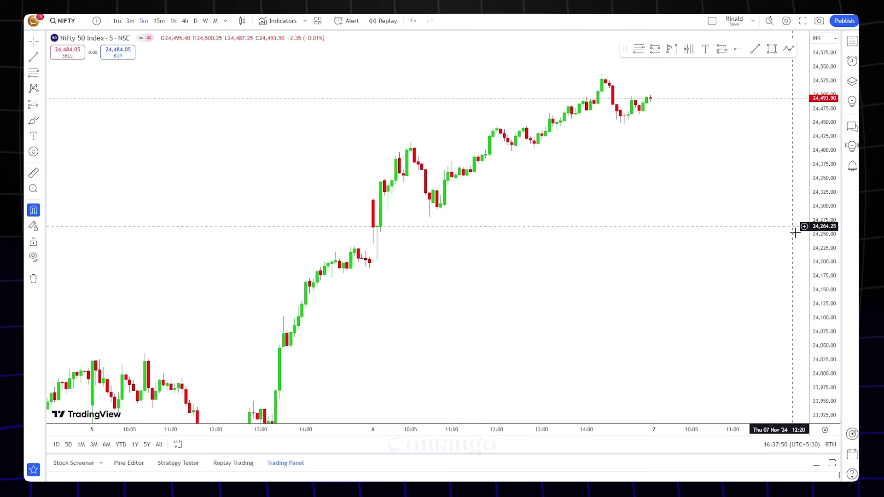
{"action": "left_click_drag", "start_coordinate": [815, 230], "coordinate": [814, 204]}
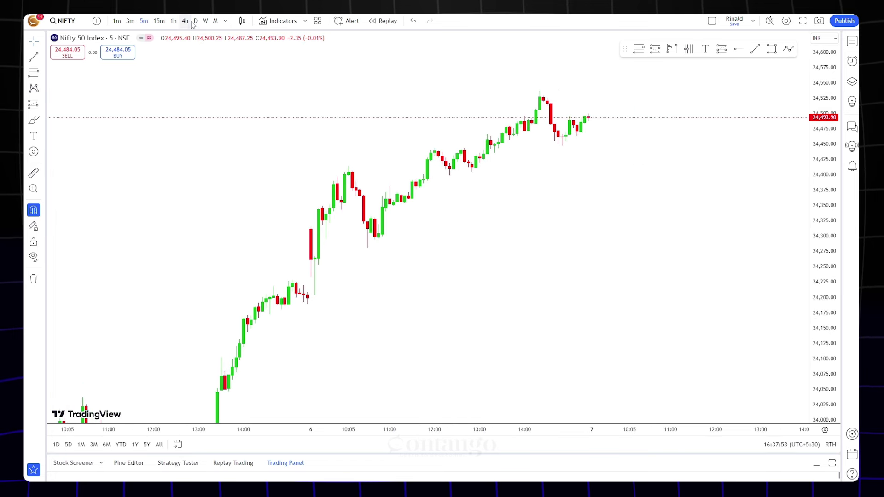
{"action": "left_click", "coordinate": [194, 21]}
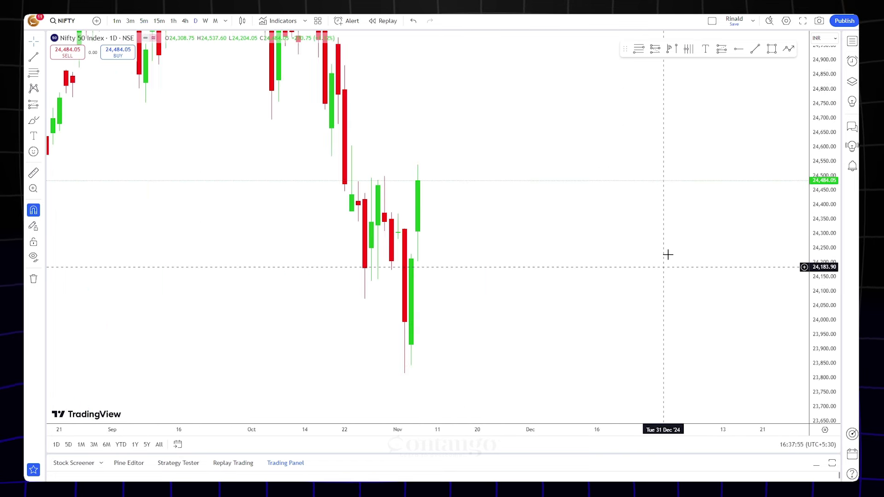
{"action": "left_click", "coordinate": [738, 48]}
{"action": "left_click", "coordinate": [418, 231]}
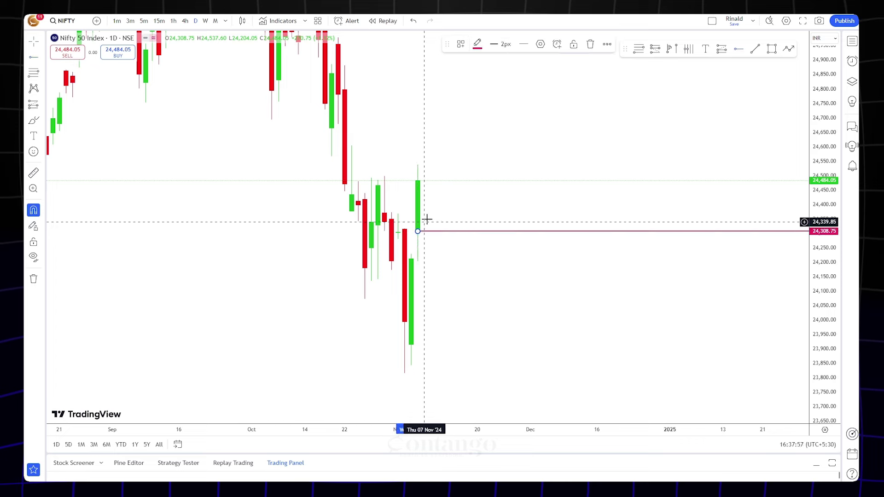
{"action": "left_click", "coordinate": [478, 43]}
{"action": "left_click", "coordinate": [539, 73]}
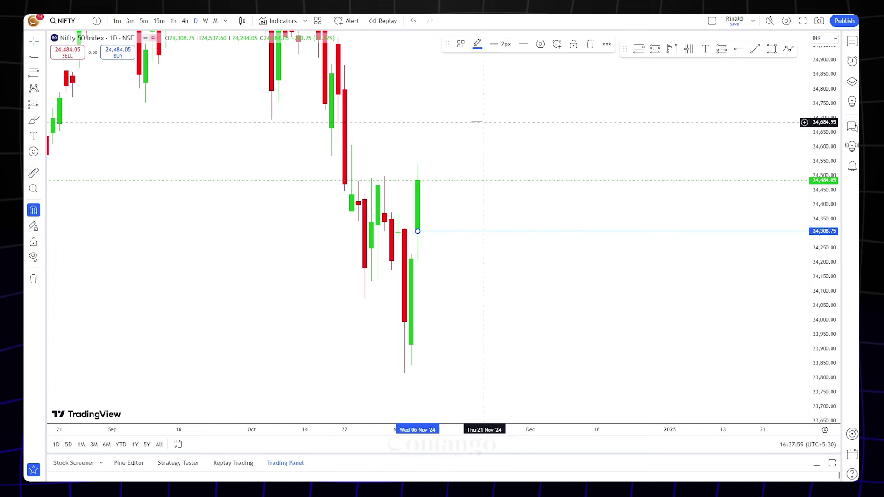
- Switch the chart to the 1-minute timeframe and examine the 6 November session around the blue opening-price ray
{"action": "left_click", "coordinate": [117, 22]}
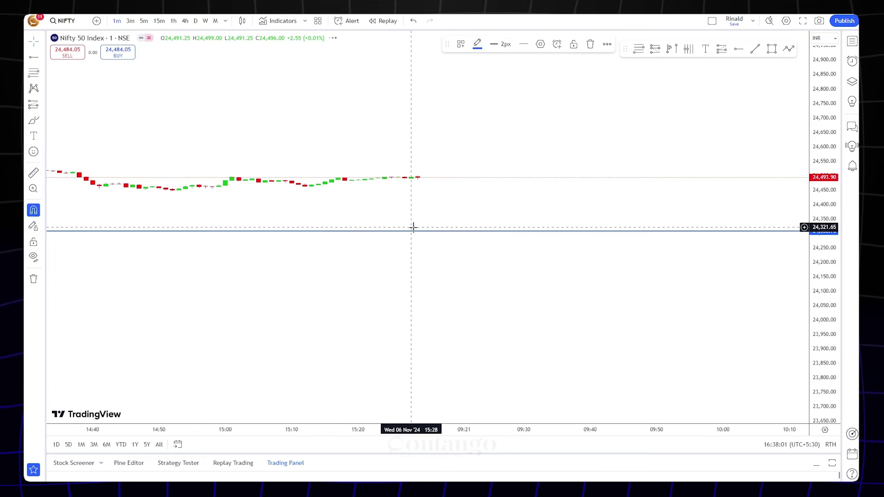
{"action": "left_click_drag", "start_coordinate": [818, 314], "coordinate": [818, 290]}
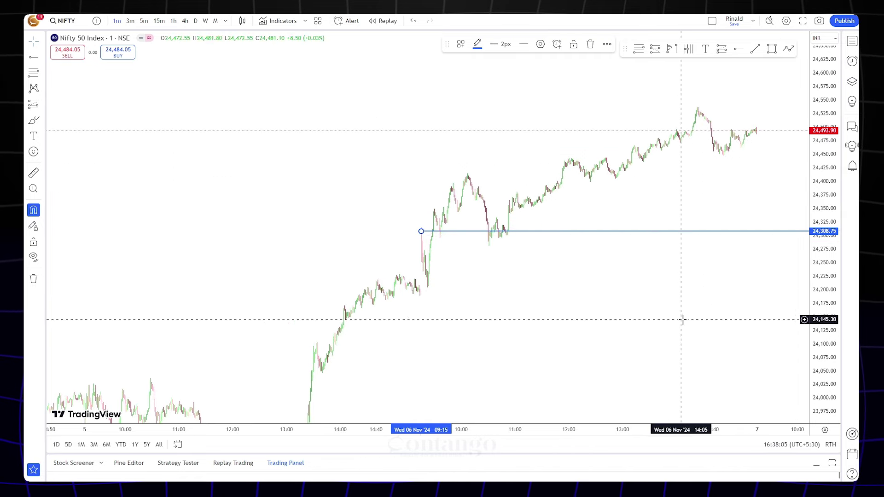
{"action": "scroll", "coordinate": [682, 320], "scroll_direction": "up", "scroll_amount": 2}
{"action": "left_click_drag", "start_coordinate": [817, 339], "coordinate": [816, 281]}
{"action": "scroll", "coordinate": [538, 289], "scroll_direction": "up", "scroll_amount": 4}
{"action": "left_click_drag", "start_coordinate": [301, 290], "coordinate": [514, 289]}
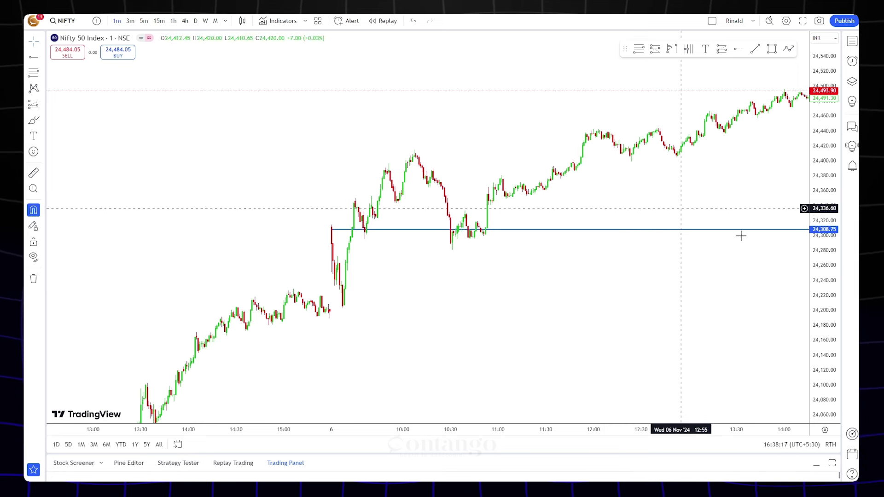
{"action": "left_click_drag", "start_coordinate": [824, 281], "coordinate": [824, 249]}
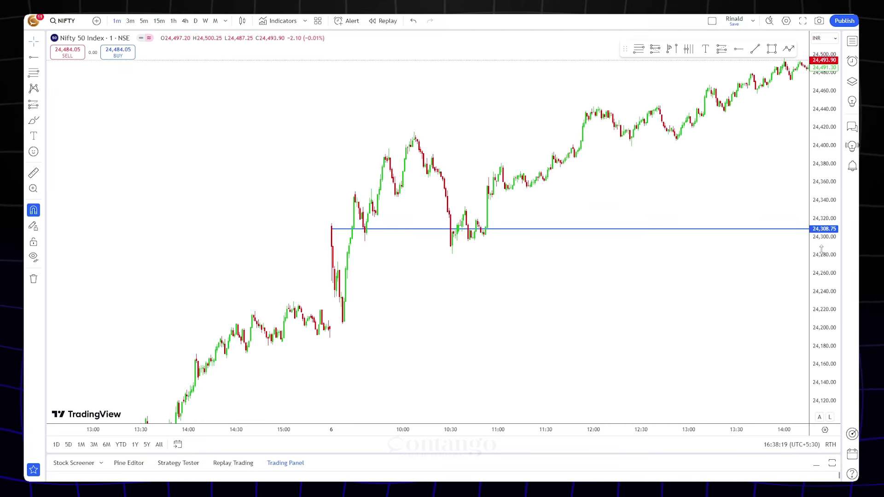
{"action": "scroll", "coordinate": [794, 278], "scroll_direction": "up", "scroll_amount": 2}
{"action": "left_click_drag", "start_coordinate": [532, 194], "coordinate": [590, 172]}
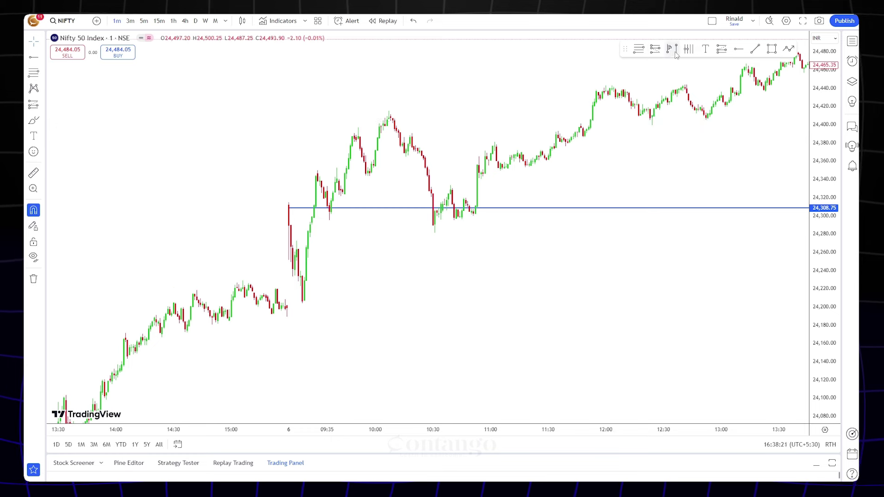
- Draw 90-minute cyclic lines on 6 November, placing the first line at 09:15 and the second at 10:45
{"action": "left_click", "coordinate": [693, 53]}
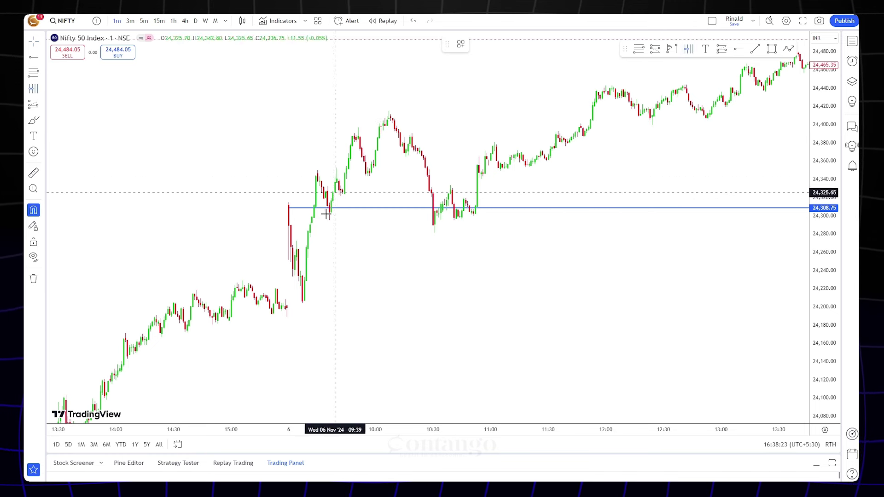
{"action": "left_click", "coordinate": [289, 225]}
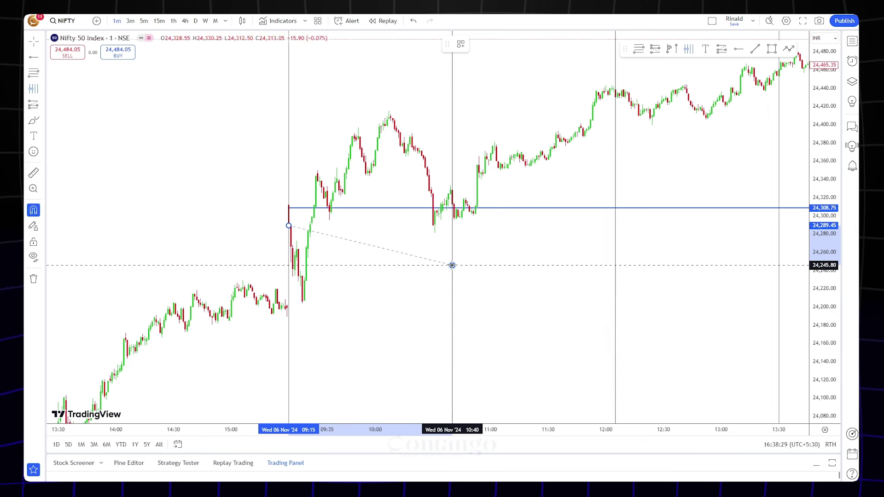
{"action": "left_click", "coordinate": [459, 265]}
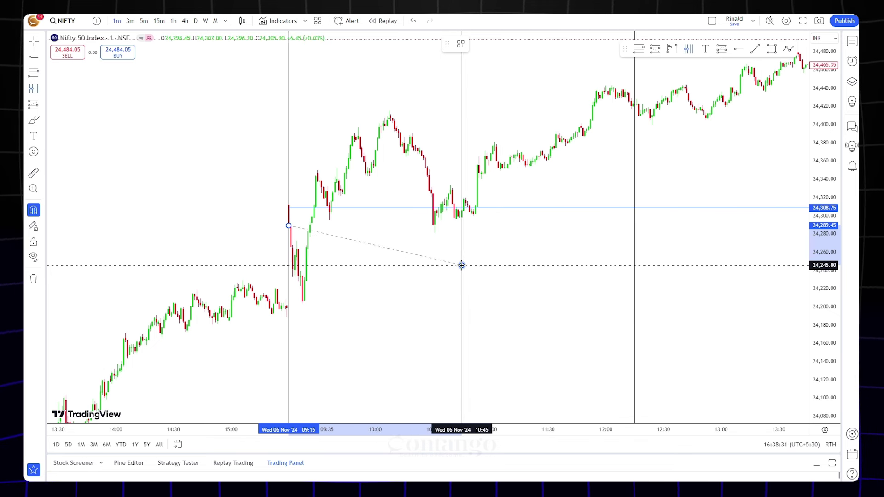
{"action": "left_click", "coordinate": [600, 334]}
- Draw a Fib retracement from the swing low below the blue ray up to the 10:39 swing high, before the 10:45 cycle line
{"action": "left_click_drag", "start_coordinate": [821, 262], "coordinate": [821, 138]}
{"action": "scroll", "coordinate": [559, 294], "scroll_direction": "up", "scroll_amount": 3}
{"action": "left_click_drag", "start_coordinate": [559, 294], "coordinate": [580, 355]}
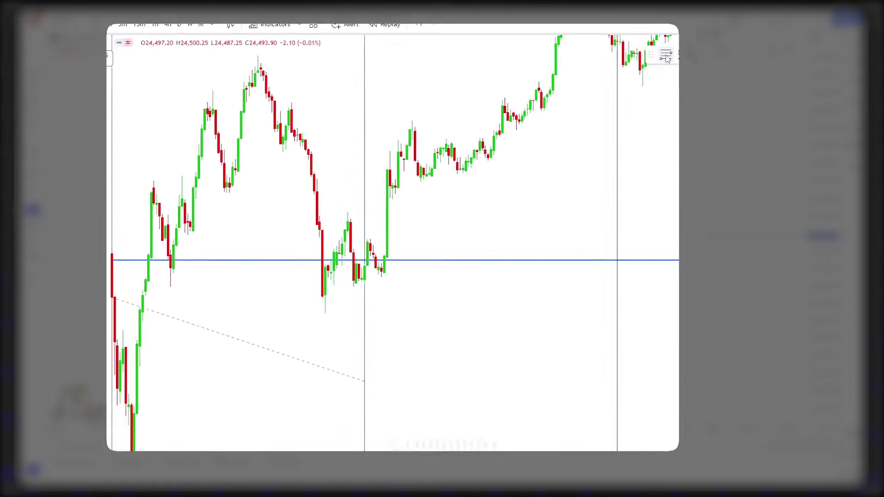
{"action": "left_click", "coordinate": [328, 291]}
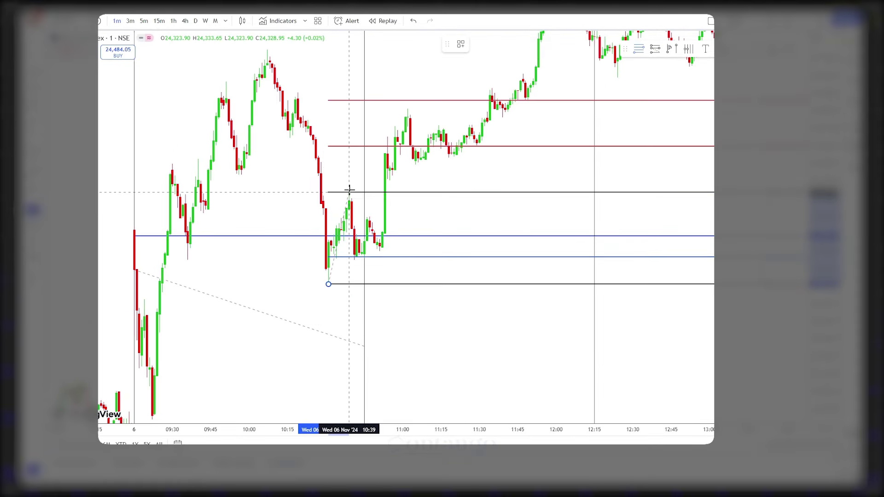
{"action": "left_click", "coordinate": [349, 191]}
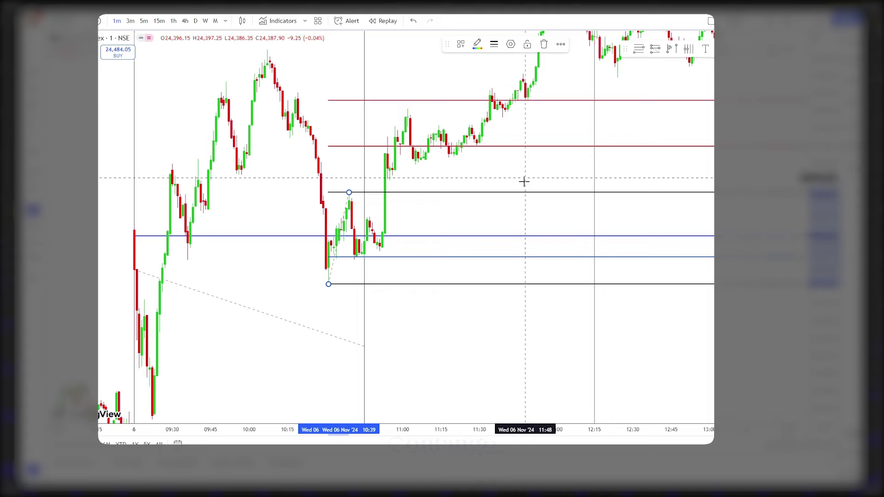
- Delete the Fib retracement that ends at the 10:39 swing high
{"action": "left_click_drag", "start_coordinate": [522, 122], "coordinate": [512, 148]}
{"action": "left_click", "coordinate": [525, 126]}
{"action": "left_click", "coordinate": [545, 48]}
- Draw a Fib retracement from the last swing low before the 12:15 cycle line up to the swing high just ahead of that line
{"action": "left_click_drag", "start_coordinate": [614, 113], "coordinate": [538, 198]}
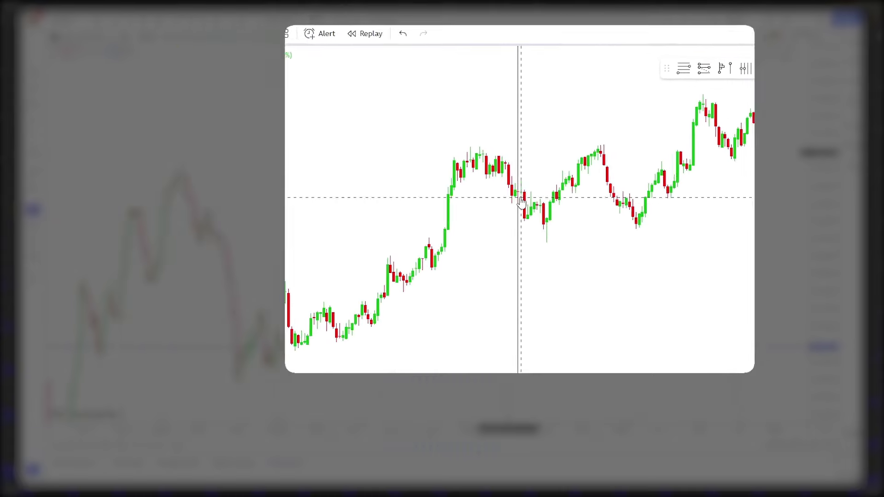
{"action": "left_click", "coordinate": [686, 71]}
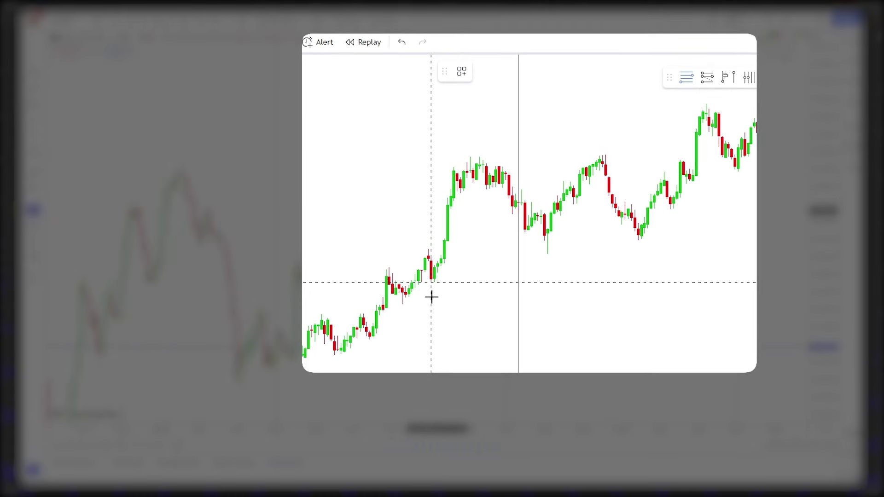
{"action": "left_click", "coordinate": [430, 280]}
{"action": "left_click", "coordinate": [479, 154]}
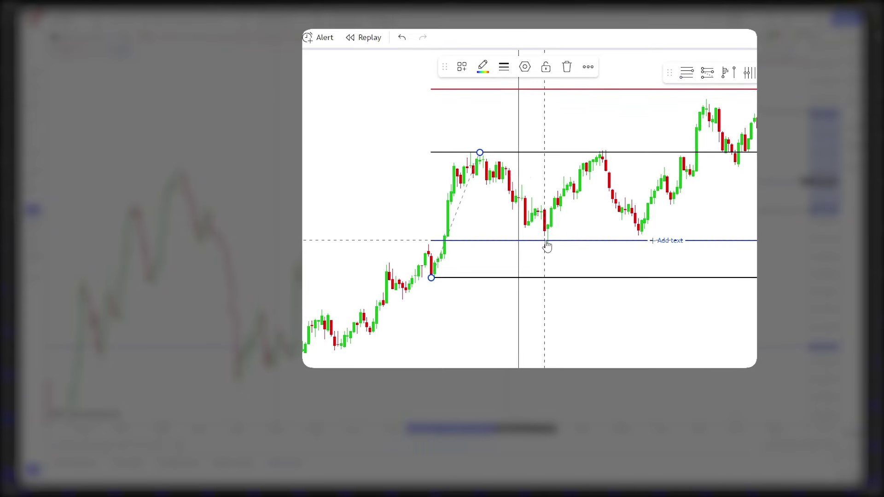
{"action": "scroll", "coordinate": [553, 211], "scroll_direction": "down", "scroll_amount": 1}
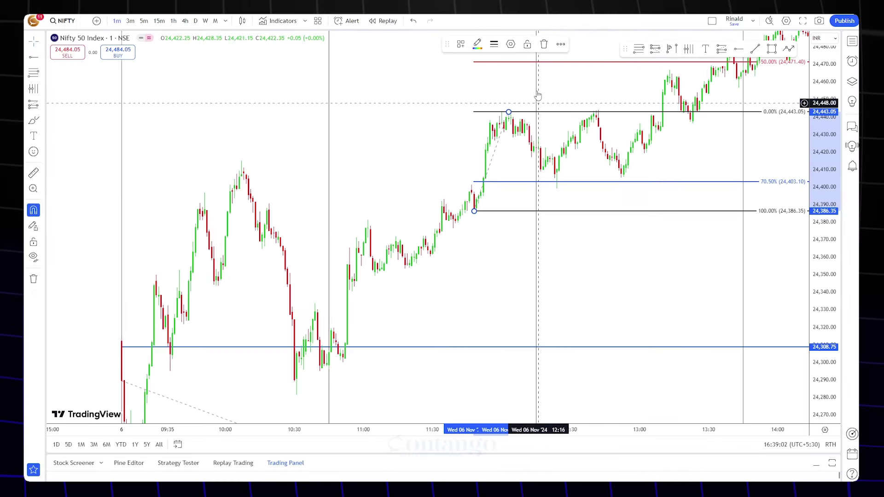
- Delete the Fib retracement drawn ahead of the 12:15 cycle line and examine the remaining 90-minute cycles of the 6 November session
{"action": "left_click", "coordinate": [543, 44]}
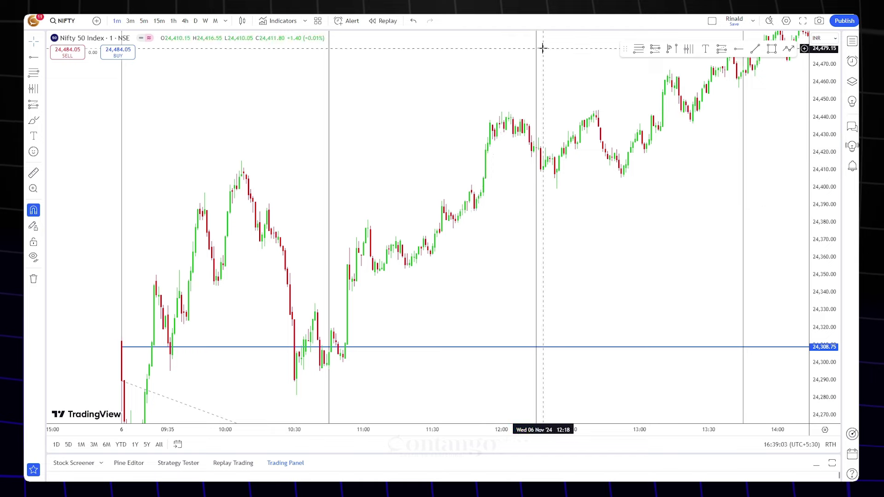
{"action": "left_click_drag", "start_coordinate": [643, 179], "coordinate": [628, 235]}
{"action": "scroll", "coordinate": [698, 256], "scroll_direction": "down", "scroll_amount": 4}
{"action": "left_click_drag", "start_coordinate": [819, 192], "coordinate": [819, 221]}
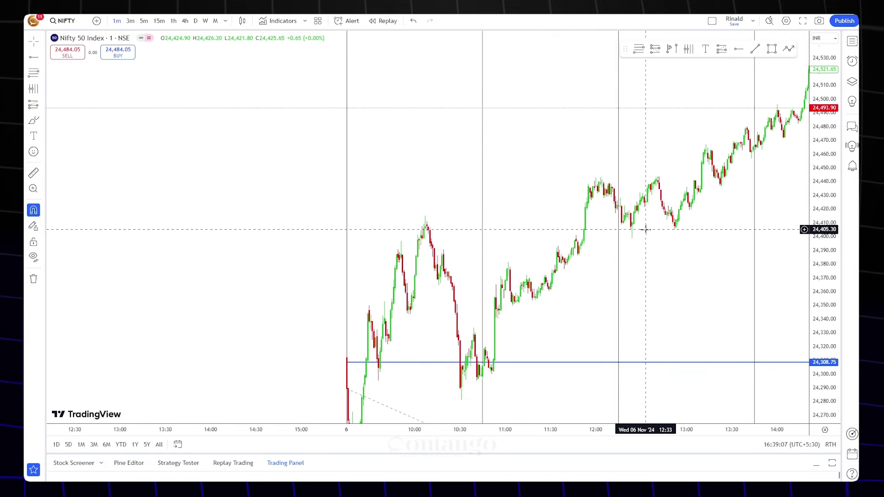
{"action": "left_click_drag", "start_coordinate": [654, 235], "coordinate": [525, 229]}
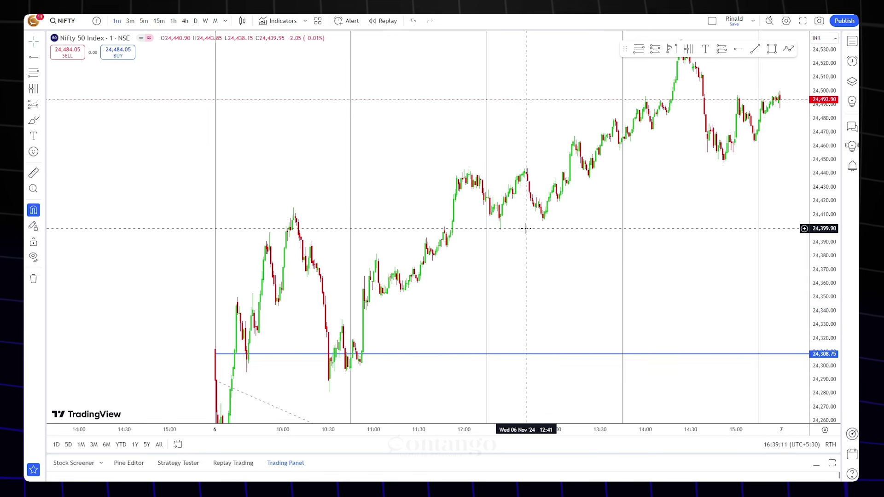
{"action": "left_click_drag", "start_coordinate": [542, 253], "coordinate": [547, 248]}
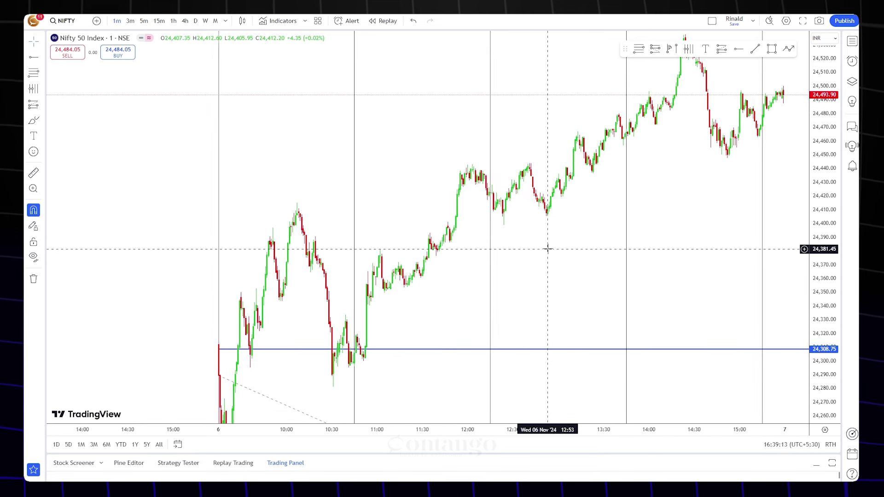